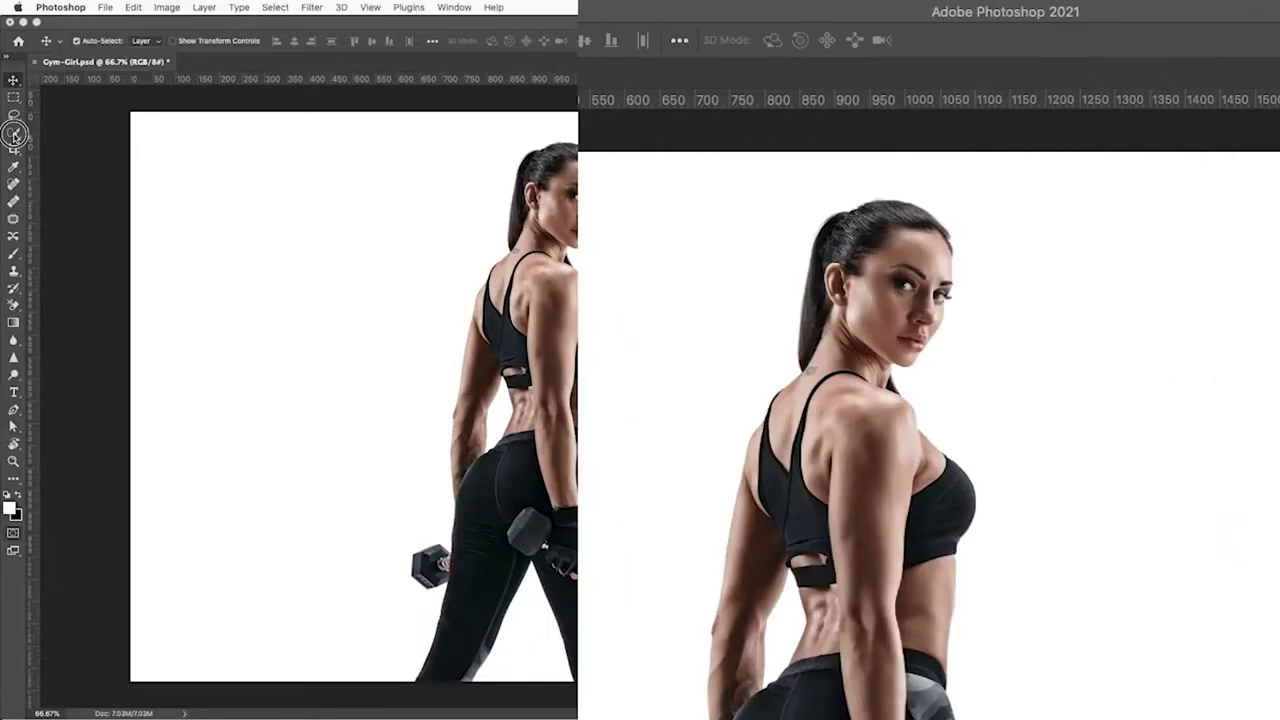
- Auto-select the woman with Select Subject, zoom in, and show the selection as a quick mask
{"action": "left_click", "coordinate": [14, 135]}
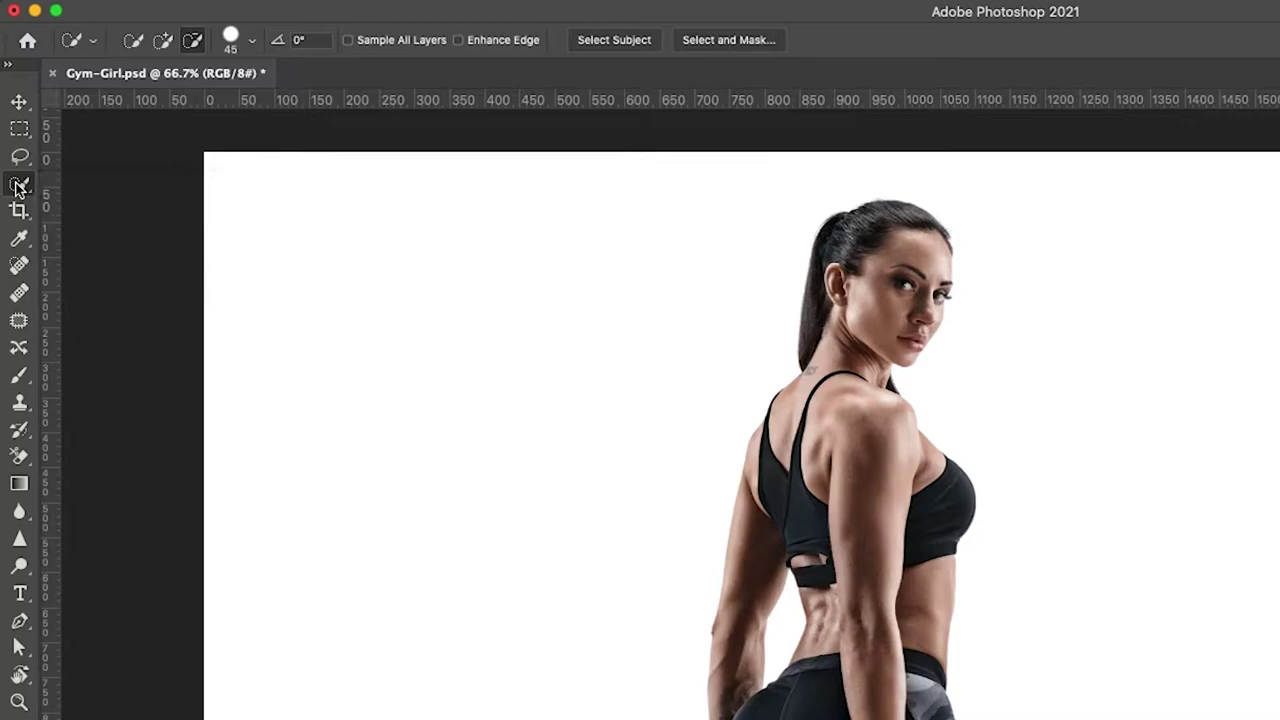
{"action": "left_click", "coordinate": [620, 45]}
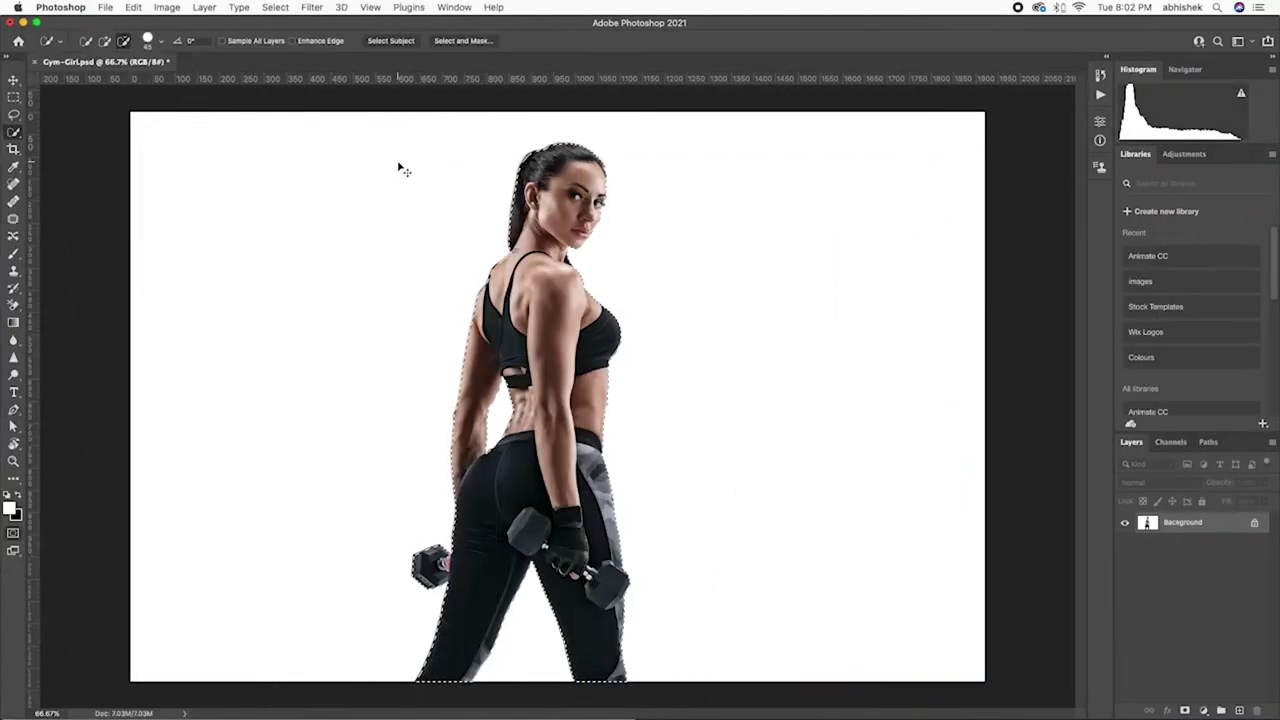
{"action": "key", "text": "ctrl+plus"}
{"action": "scroll", "coordinate": [410, 200], "scroll_direction": "up", "scroll_amount": 3}
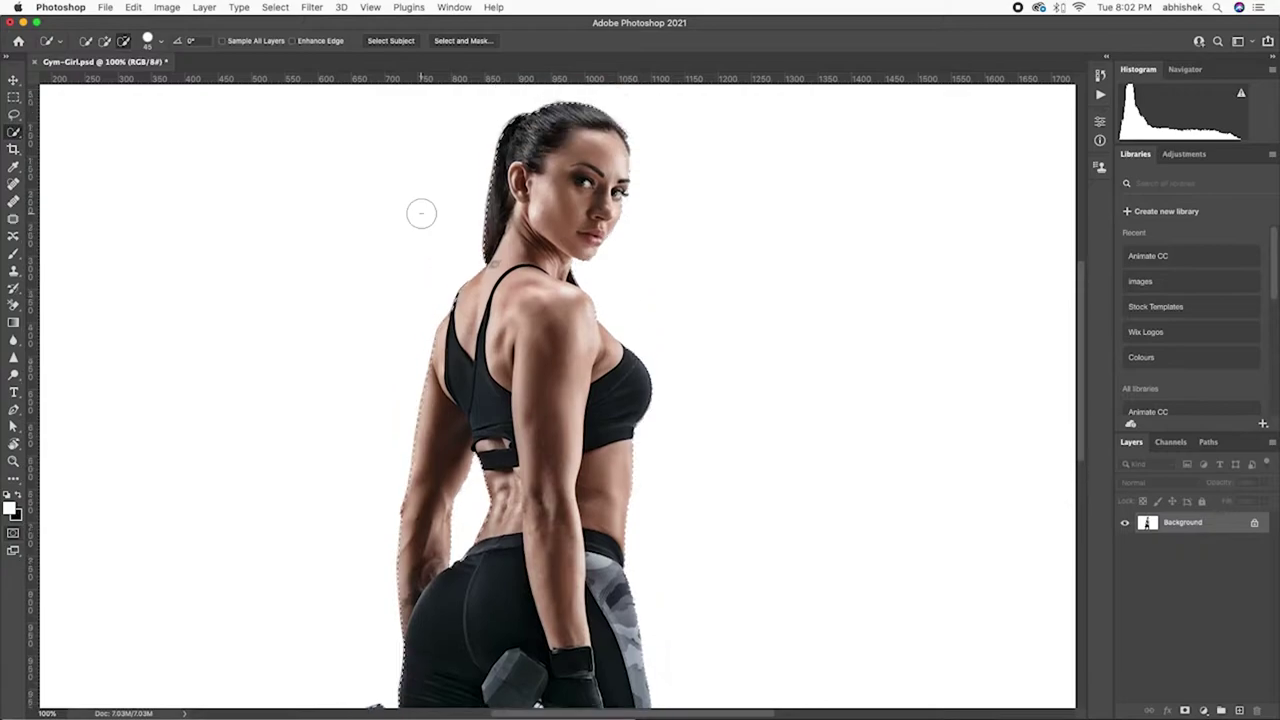
{"action": "scroll", "coordinate": [420, 211], "scroll_direction": "up", "scroll_amount": 3}
{"action": "key", "text": "ctrl+plus"}
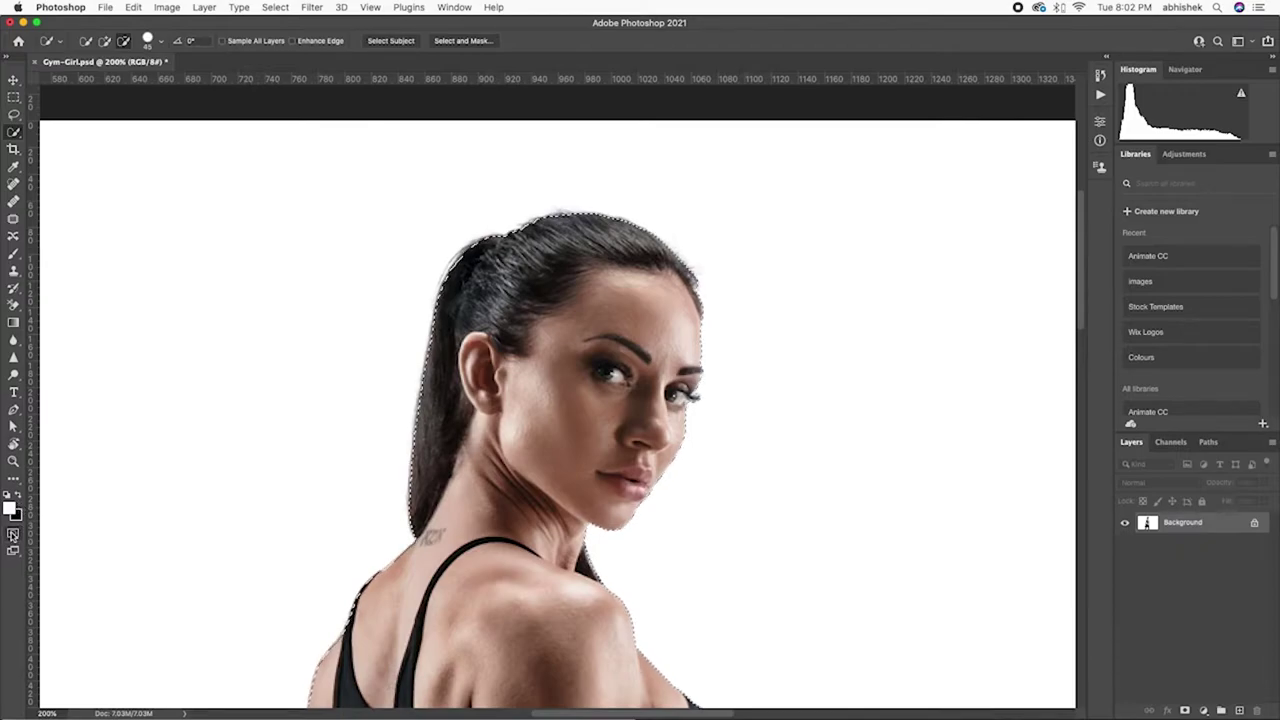
{"action": "left_click", "coordinate": [13, 535]}
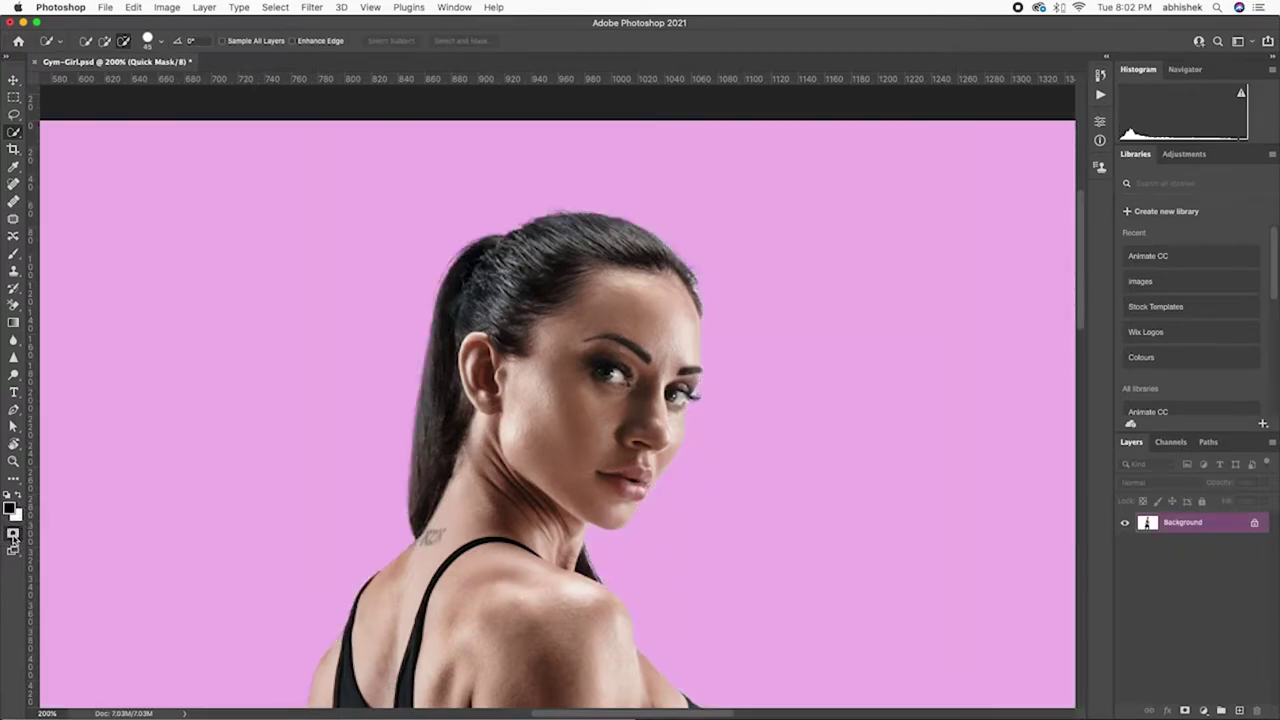
- Pan down the quick-mask view to inspect the selection edges along her legs
{"action": "scroll", "coordinate": [783, 474], "scroll_direction": "down", "scroll_amount": 2}
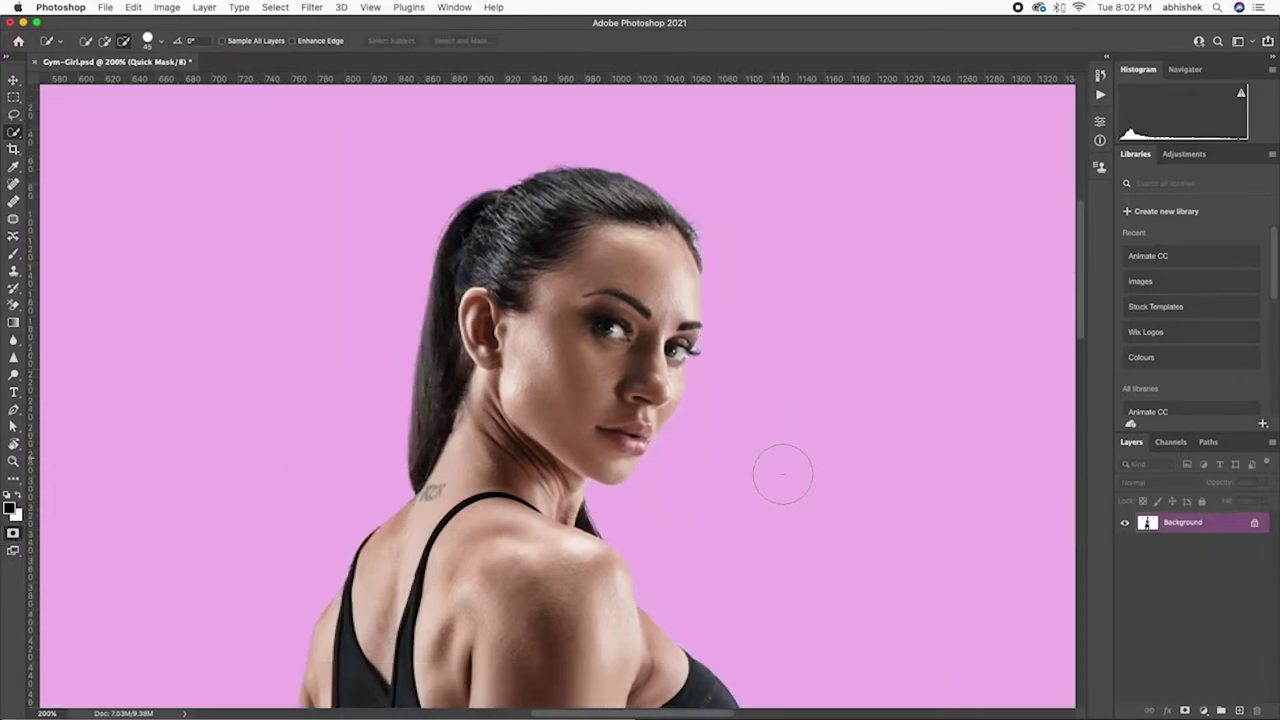
{"action": "scroll", "coordinate": [783, 474], "scroll_direction": "down", "scroll_amount": 1}
{"action": "scroll", "coordinate": [783, 474], "scroll_direction": "down", "scroll_amount": 3}
{"action": "scroll", "coordinate": [783, 474], "scroll_direction": "down", "scroll_amount": 3}
{"action": "scroll", "coordinate": [783, 474], "scroll_direction": "down", "scroll_amount": 5}
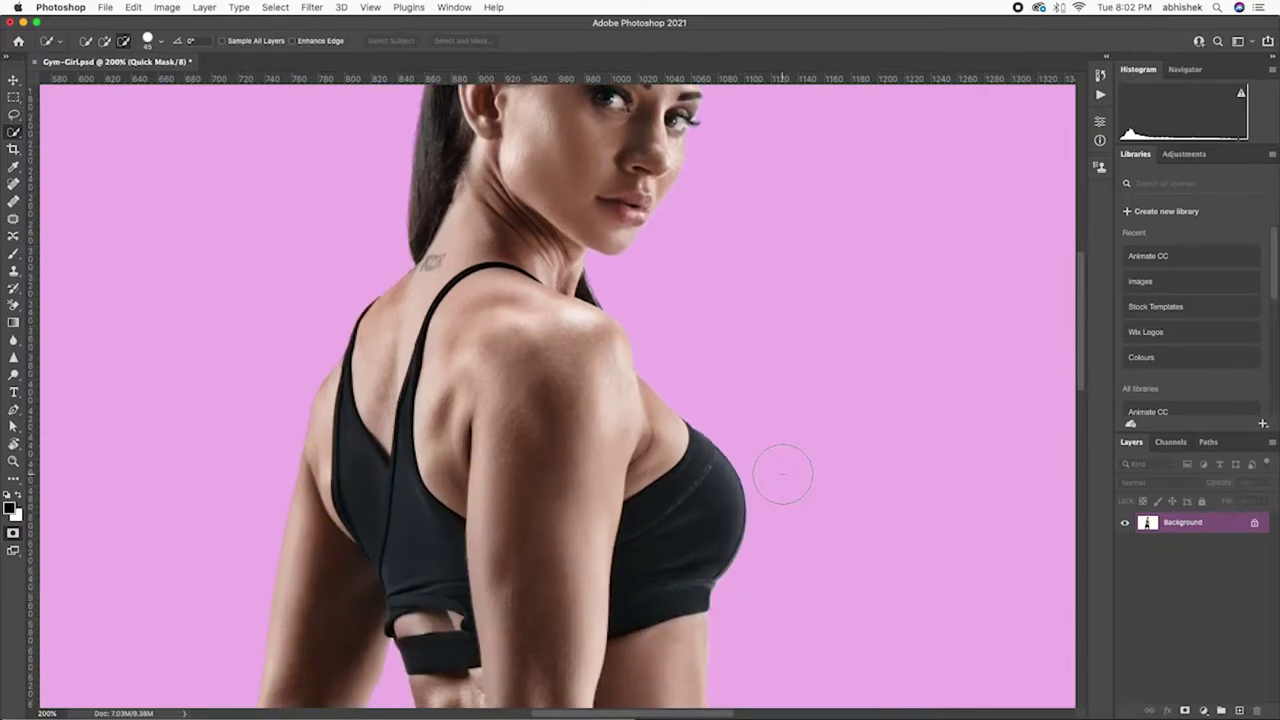
{"action": "scroll", "coordinate": [783, 474], "scroll_direction": "down", "scroll_amount": 1}
{"action": "scroll", "coordinate": [783, 474], "scroll_direction": "down", "scroll_amount": 2}
{"action": "scroll", "coordinate": [783, 474], "scroll_direction": "down", "scroll_amount": 3}
{"action": "scroll", "coordinate": [783, 474], "scroll_direction": "down", "scroll_amount": 1}
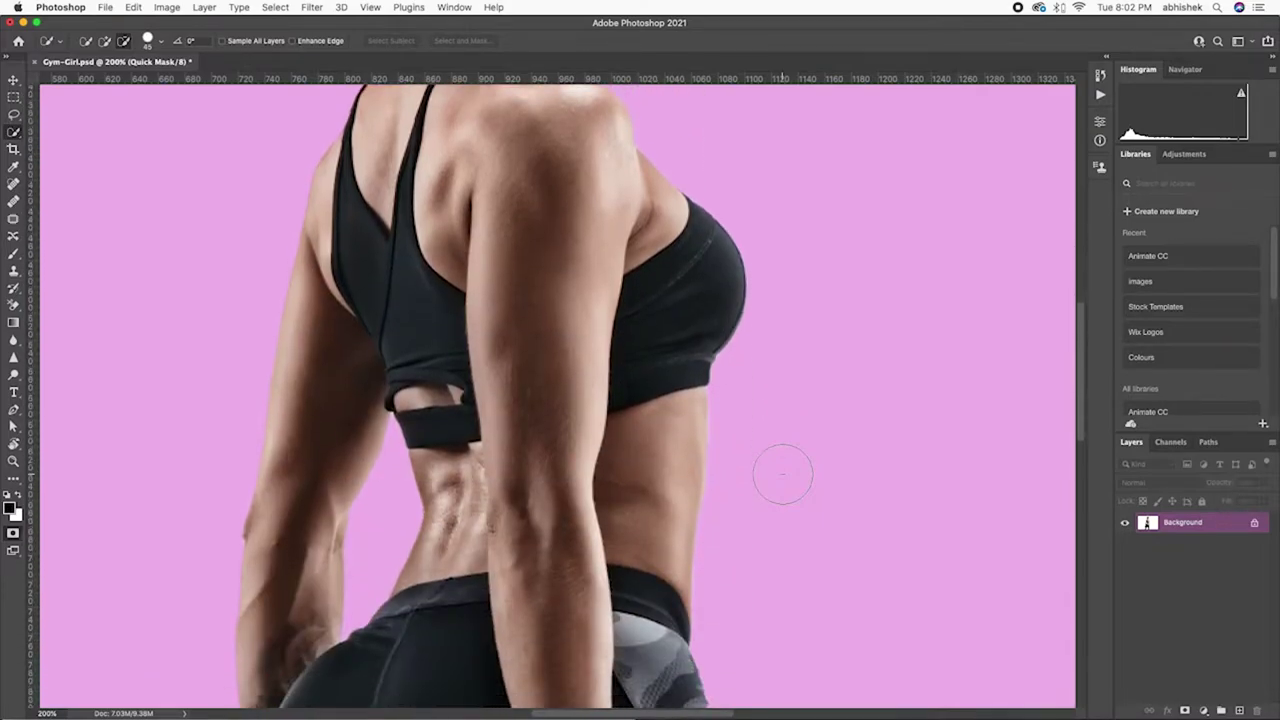
{"action": "scroll", "coordinate": [783, 474], "scroll_direction": "down", "scroll_amount": 2}
{"action": "scroll", "coordinate": [783, 474], "scroll_direction": "down", "scroll_amount": 2}
{"action": "scroll", "coordinate": [783, 474], "scroll_direction": "down", "scroll_amount": 2}
{"action": "scroll", "coordinate": [783, 474], "scroll_direction": "down", "scroll_amount": 3}
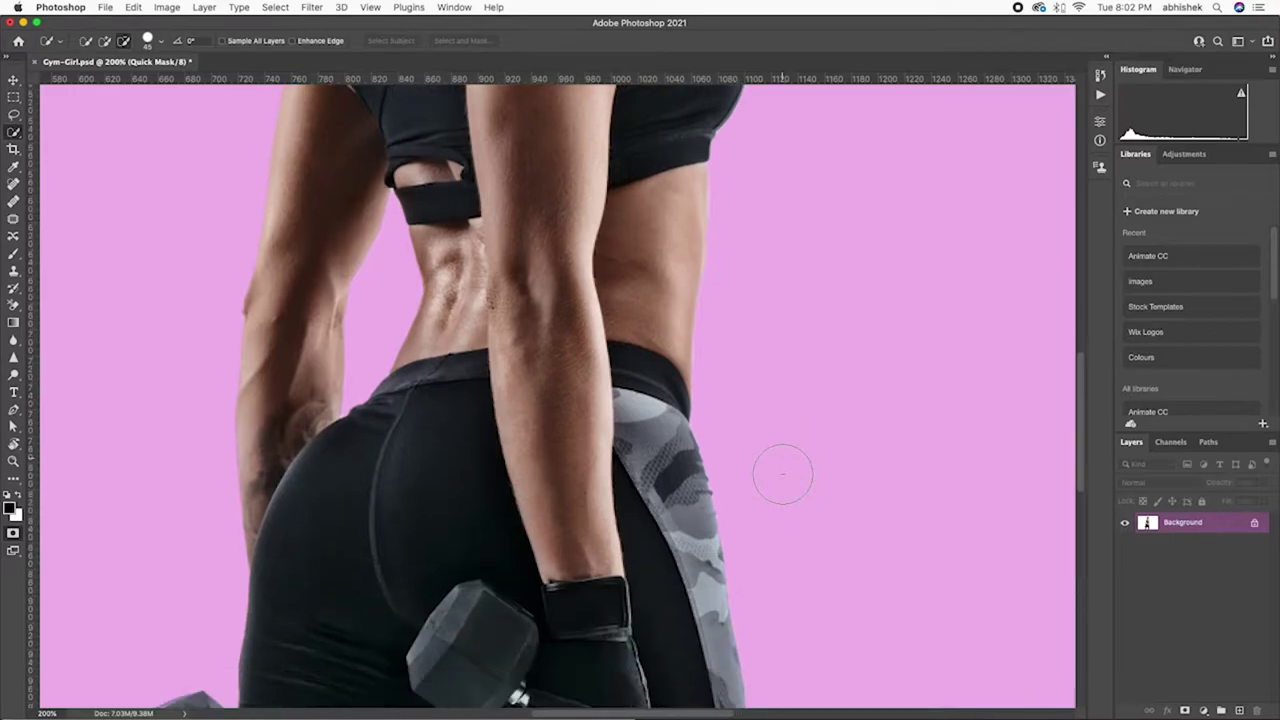
{"action": "scroll", "coordinate": [783, 474], "scroll_direction": "down", "scroll_amount": 4}
{"action": "scroll", "coordinate": [783, 474], "scroll_direction": "down", "scroll_amount": 1}
{"action": "scroll", "coordinate": [783, 474], "scroll_direction": "down", "scroll_amount": 2}
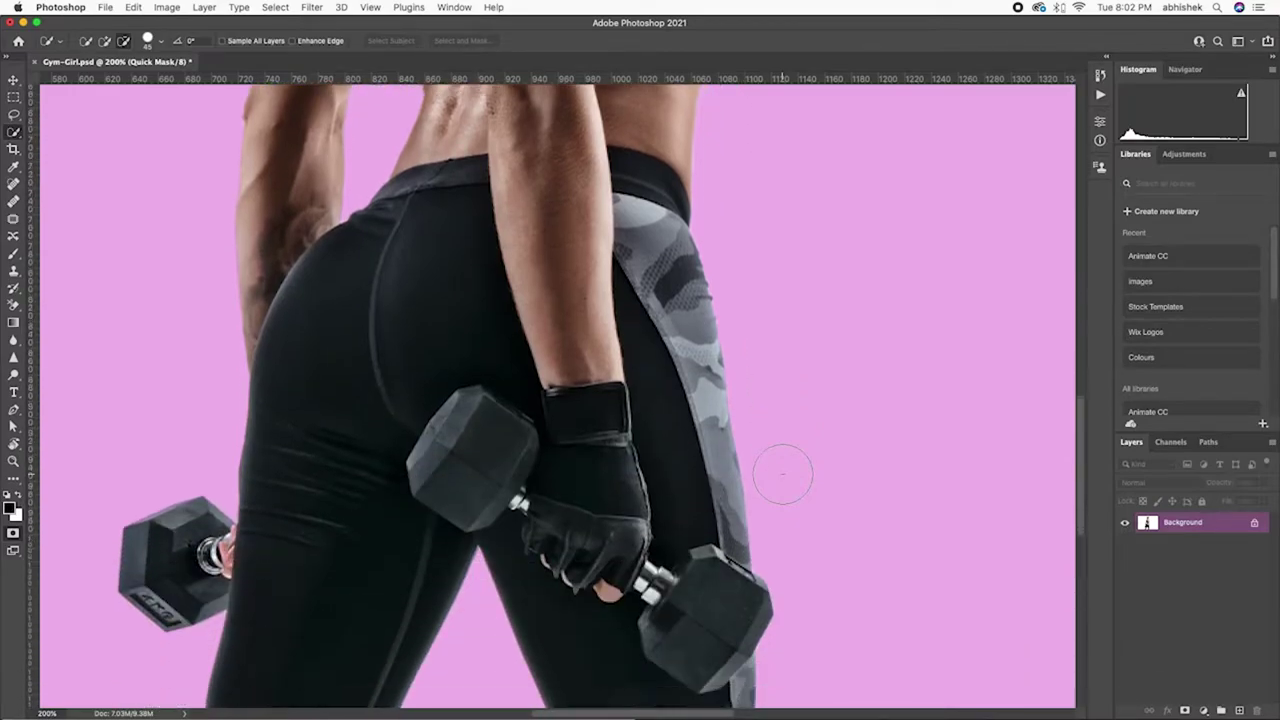
{"action": "scroll", "coordinate": [783, 474], "scroll_direction": "down", "scroll_amount": 3}
{"action": "scroll", "coordinate": [783, 474], "scroll_direction": "down", "scroll_amount": 1}
{"action": "scroll", "coordinate": [783, 474], "scroll_direction": "up", "scroll_amount": 1, "text": "alt"}
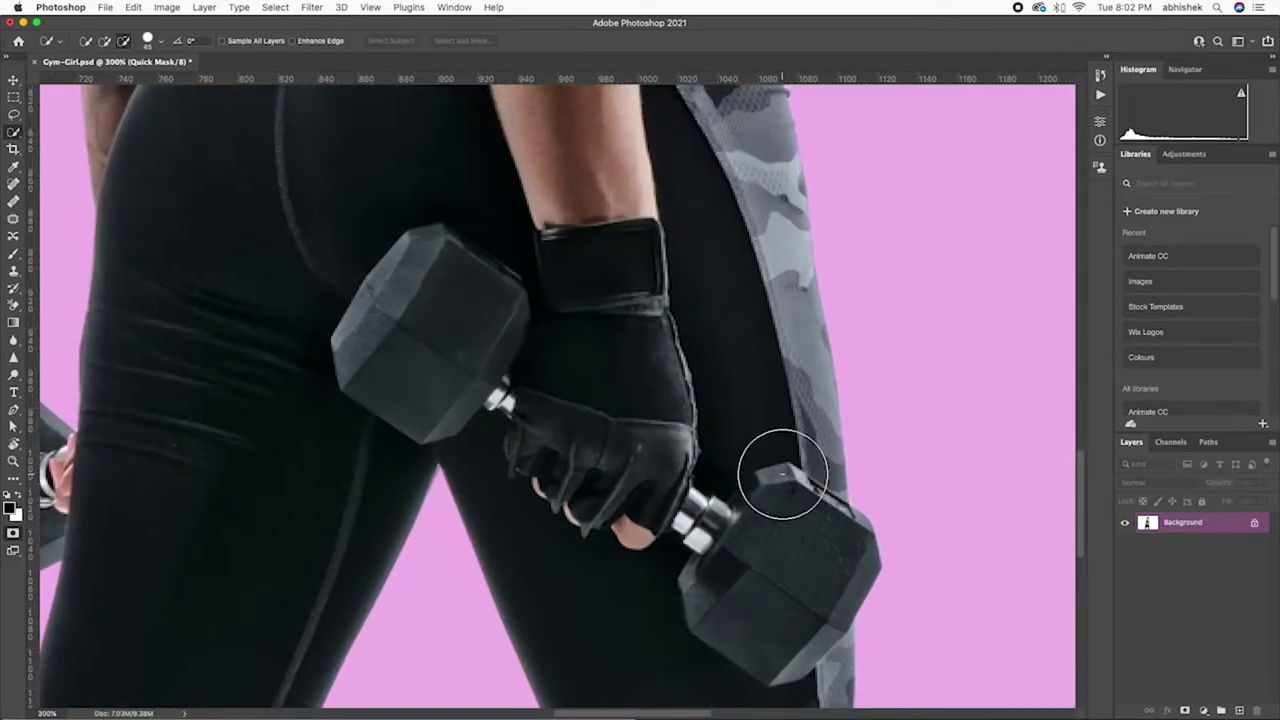
{"action": "scroll", "coordinate": [783, 474], "scroll_direction": "down", "scroll_amount": 1}
{"action": "scroll", "coordinate": [783, 474], "scroll_direction": "down", "scroll_amount": 3}
{"action": "scroll", "coordinate": [783, 474], "scroll_direction": "down", "scroll_amount": 5}
{"action": "scroll", "coordinate": [783, 474], "scroll_direction": "down", "scroll_amount": 1}
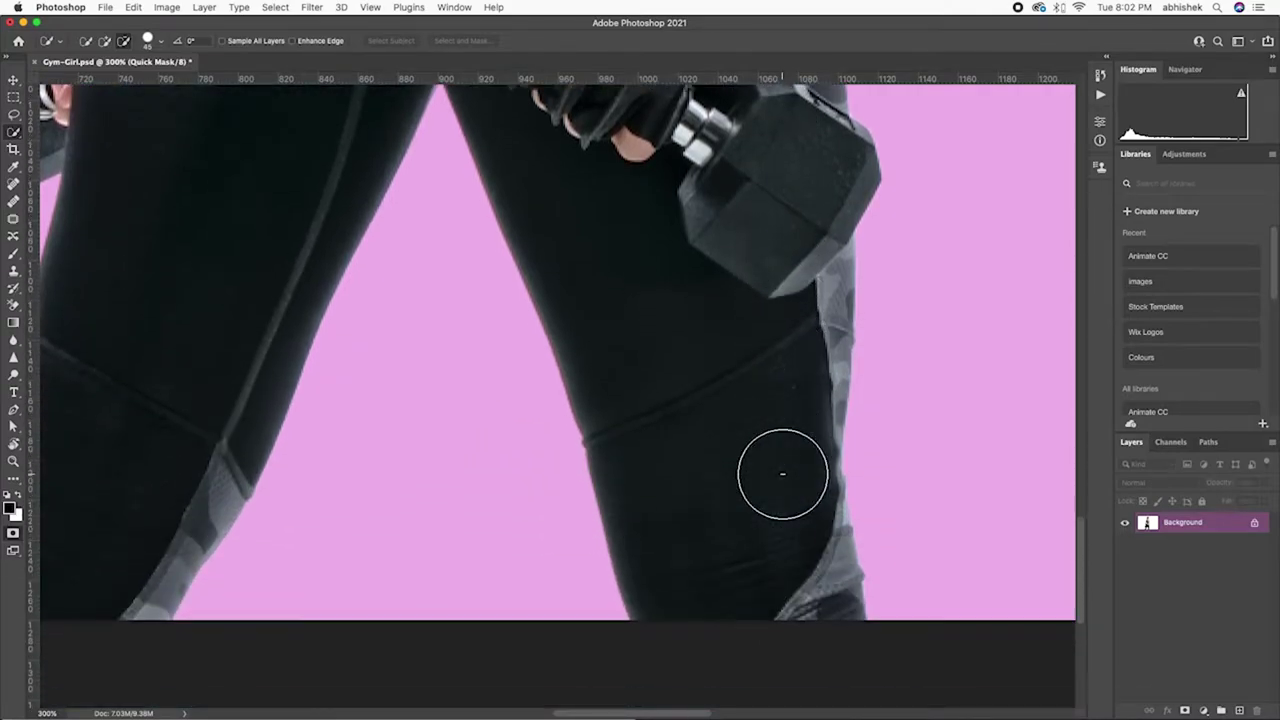
- Pan left and up along the woman's outline to check the edges up to her head
{"action": "scroll", "coordinate": [543, 457], "scroll_direction": "left", "scroll_amount": 3}
{"action": "scroll", "coordinate": [557, 457], "scroll_direction": "left", "scroll_amount": 1}
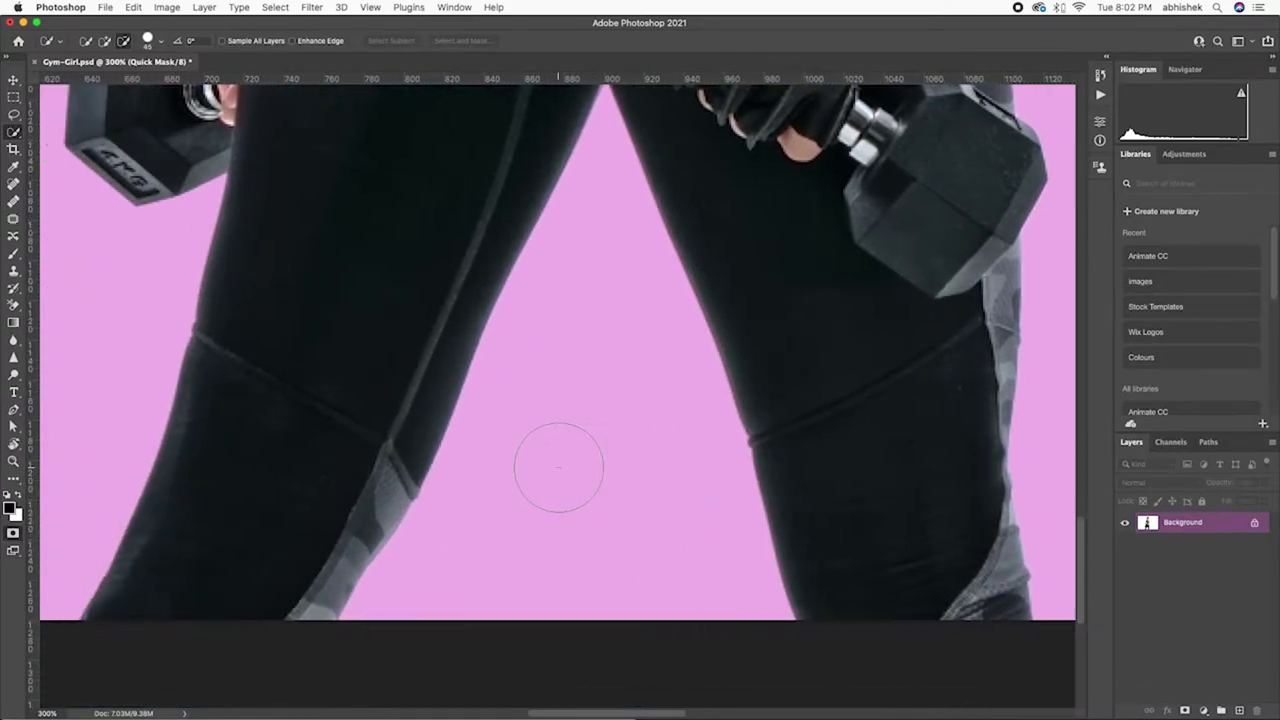
{"action": "scroll", "coordinate": [559, 467], "scroll_direction": "up", "scroll_amount": 2}
{"action": "scroll", "coordinate": [559, 467], "scroll_direction": "down", "scroll_amount": 3}
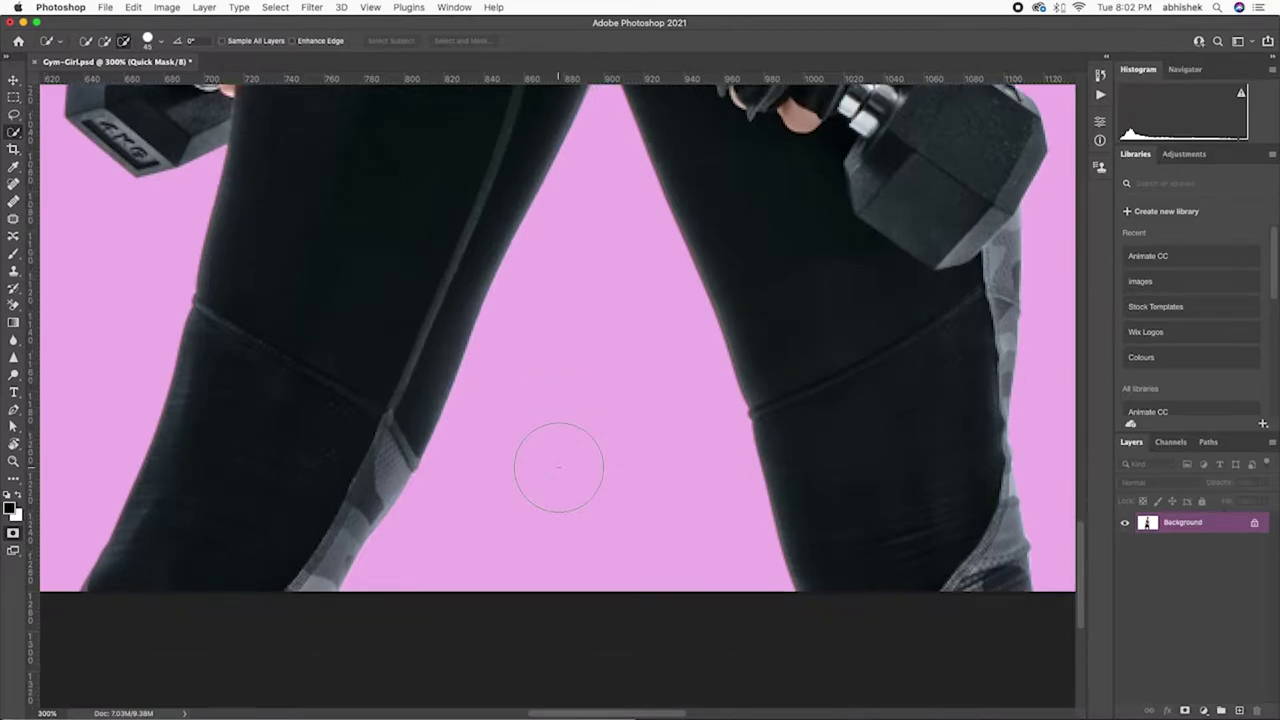
{"action": "scroll", "coordinate": [559, 467], "scroll_direction": "left", "scroll_amount": 3}
{"action": "scroll", "coordinate": [559, 467], "scroll_direction": "left", "scroll_amount": 2}
{"action": "scroll", "coordinate": [559, 467], "scroll_direction": "left", "scroll_amount": 2}
{"action": "scroll", "coordinate": [559, 467], "scroll_direction": "left", "scroll_amount": 2}
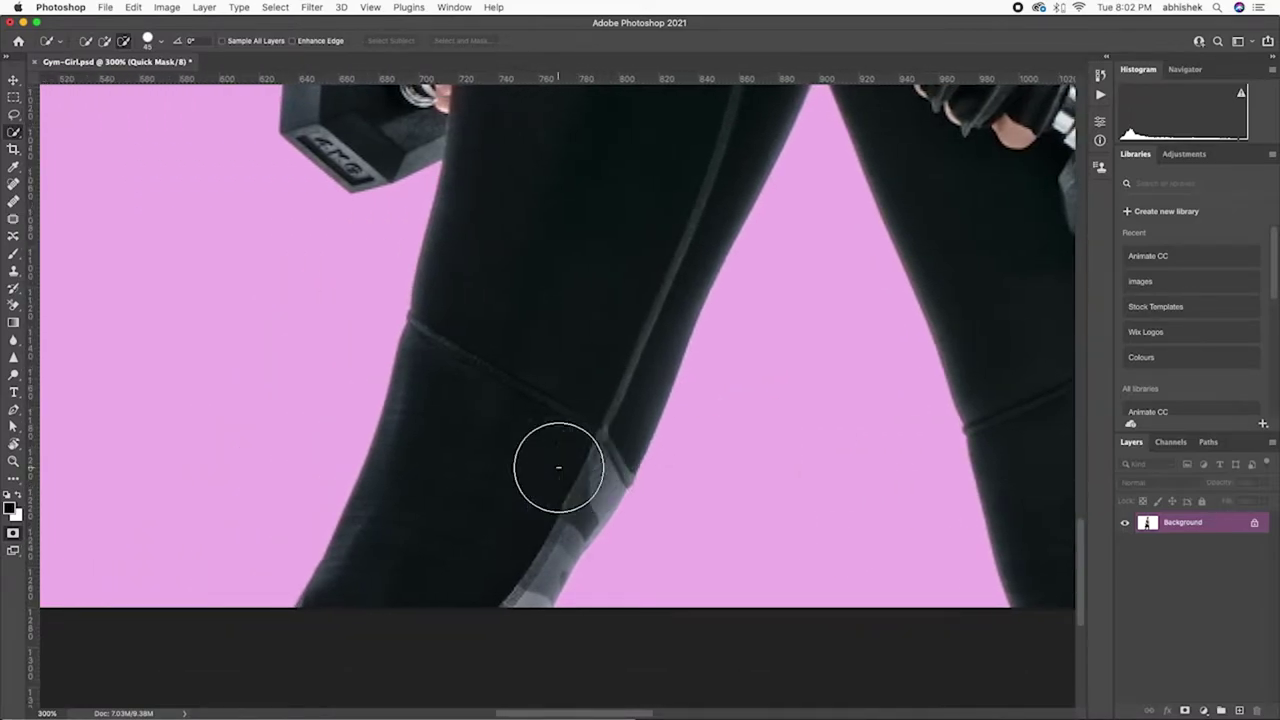
{"action": "scroll", "coordinate": [559, 467], "scroll_direction": "up", "scroll_amount": 5}
{"action": "scroll", "coordinate": [559, 467], "scroll_direction": "up", "scroll_amount": 1}
{"action": "scroll", "coordinate": [559, 467], "scroll_direction": "up", "scroll_amount": 7}
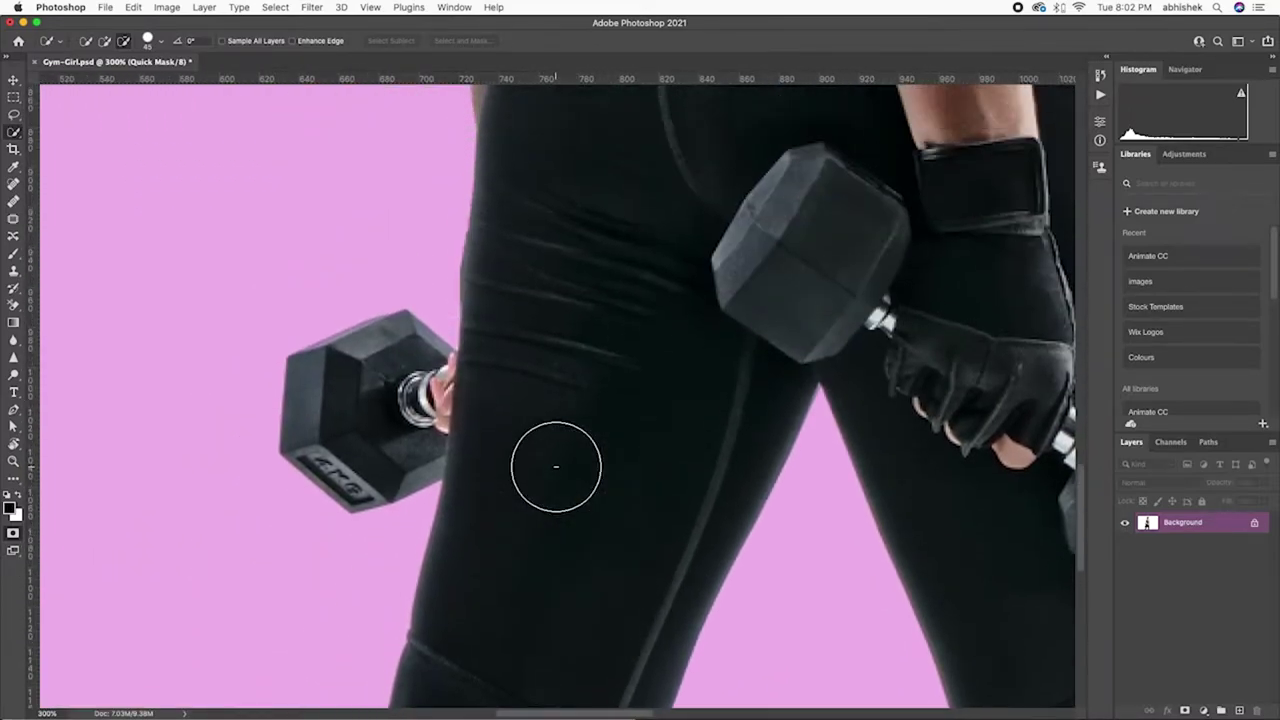
{"action": "scroll", "coordinate": [558, 466], "scroll_direction": "up", "scroll_amount": 5}
{"action": "scroll", "coordinate": [556, 466], "scroll_direction": "up", "scroll_amount": 4}
{"action": "scroll", "coordinate": [556, 466], "scroll_direction": "up", "scroll_amount": 6}
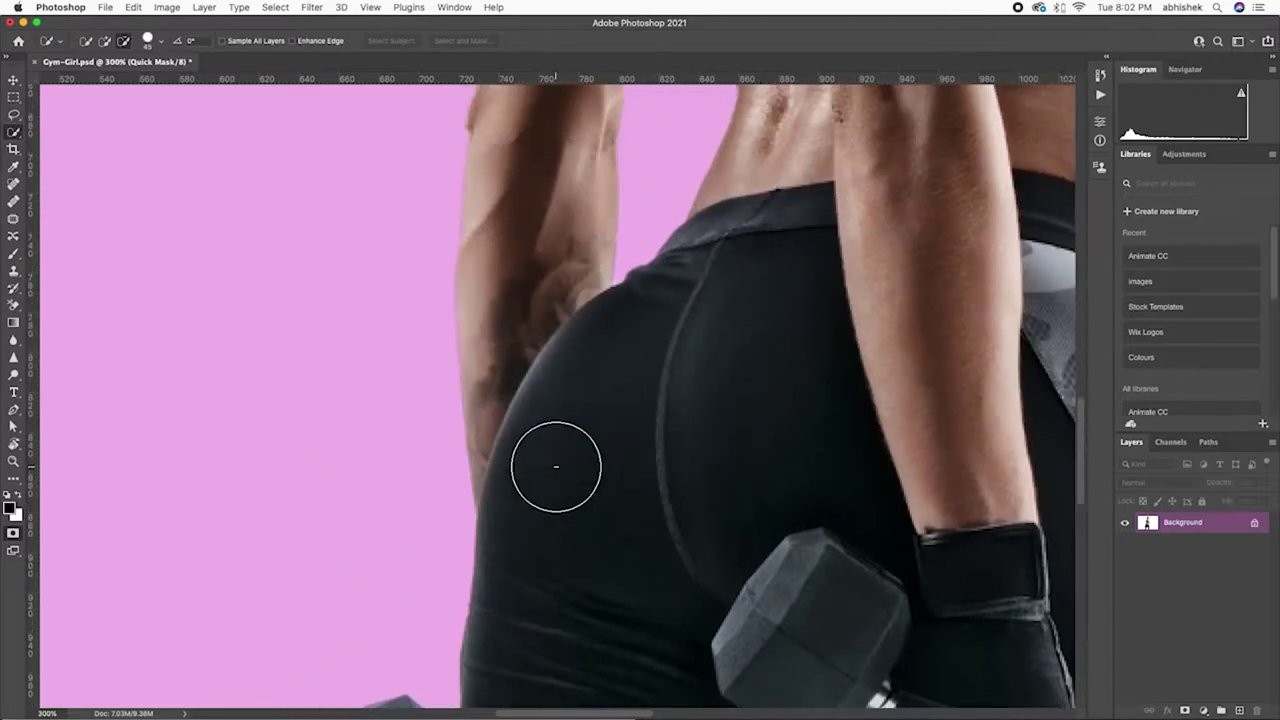
{"action": "scroll", "coordinate": [556, 466], "scroll_direction": "up", "scroll_amount": 9}
{"action": "scroll", "coordinate": [556, 466], "scroll_direction": "up", "scroll_amount": 6}
{"action": "scroll", "coordinate": [556, 466], "scroll_direction": "up", "scroll_amount": 1}
{"action": "scroll", "coordinate": [556, 466], "scroll_direction": "up", "scroll_amount": 10}
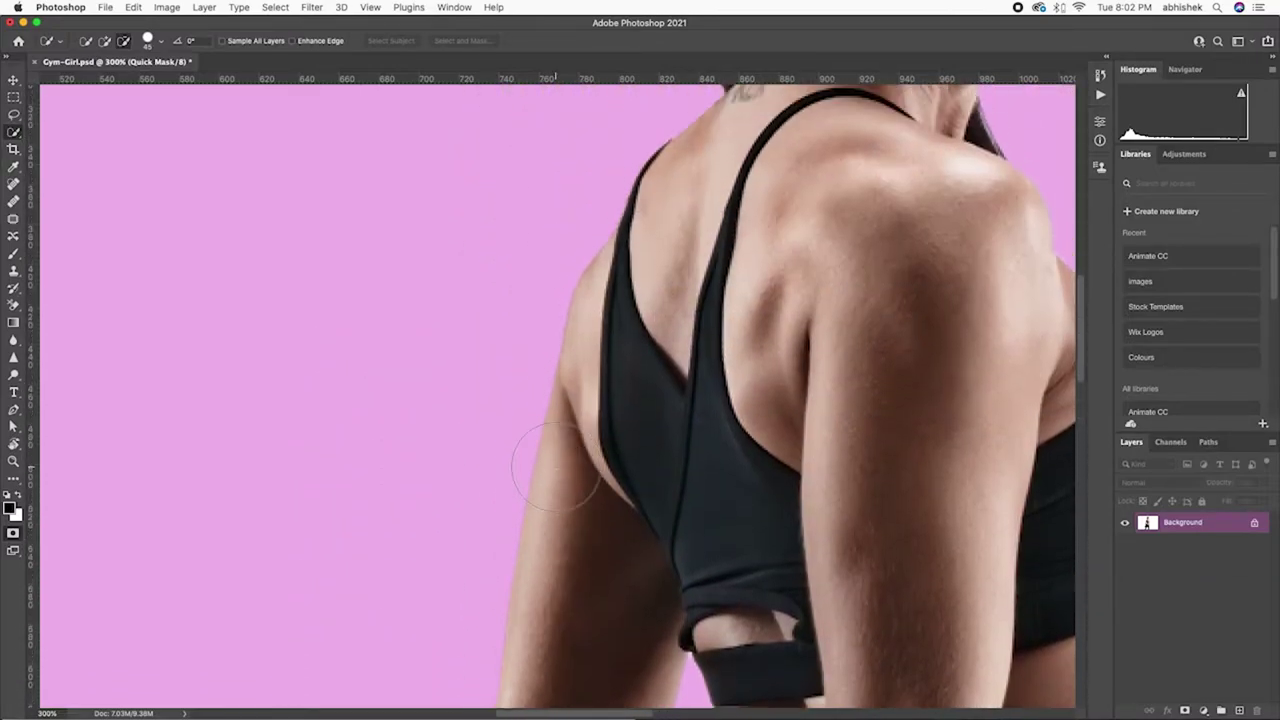
{"action": "scroll", "coordinate": [556, 466], "scroll_direction": "up", "scroll_amount": 6}
{"action": "scroll", "coordinate": [556, 466], "scroll_direction": "up", "scroll_amount": 4}
{"action": "scroll", "coordinate": [556, 466], "scroll_direction": "up", "scroll_amount": 5}
{"action": "scroll", "coordinate": [556, 466], "scroll_direction": "right", "scroll_amount": 4}
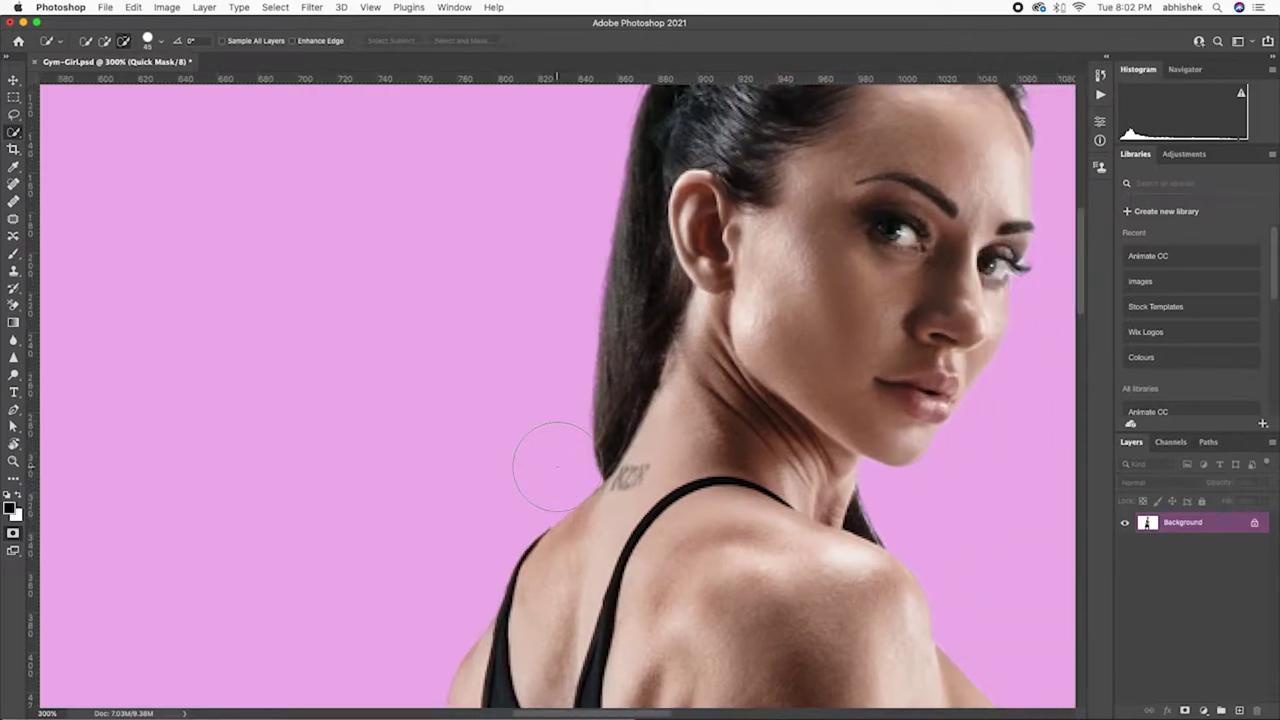
{"action": "scroll", "coordinate": [557, 466], "scroll_direction": "up", "scroll_amount": 7}
{"action": "scroll", "coordinate": [557, 466], "scroll_direction": "right", "scroll_amount": 2}
{"action": "scroll", "coordinate": [557, 466], "scroll_direction": "right", "scroll_amount": 3}
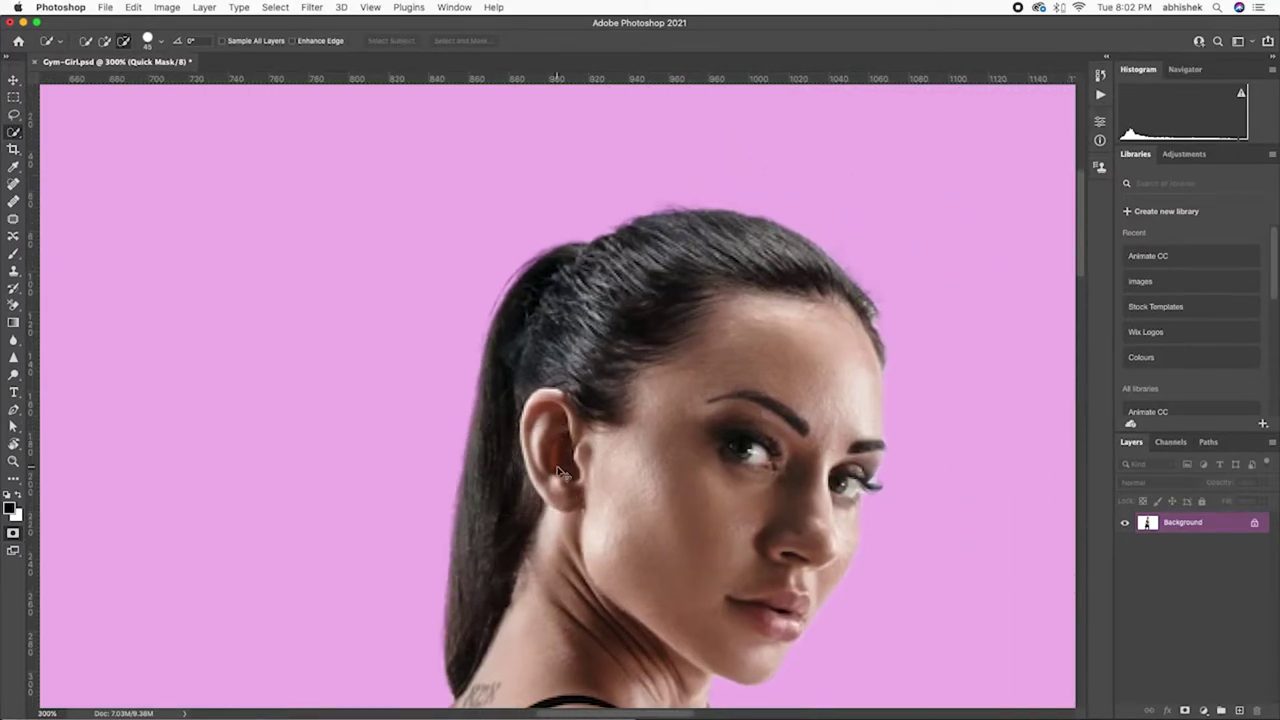
- Exit quick mask and add a layer mask to cut the woman onto transparency
{"action": "left_click", "coordinate": [13, 533]}
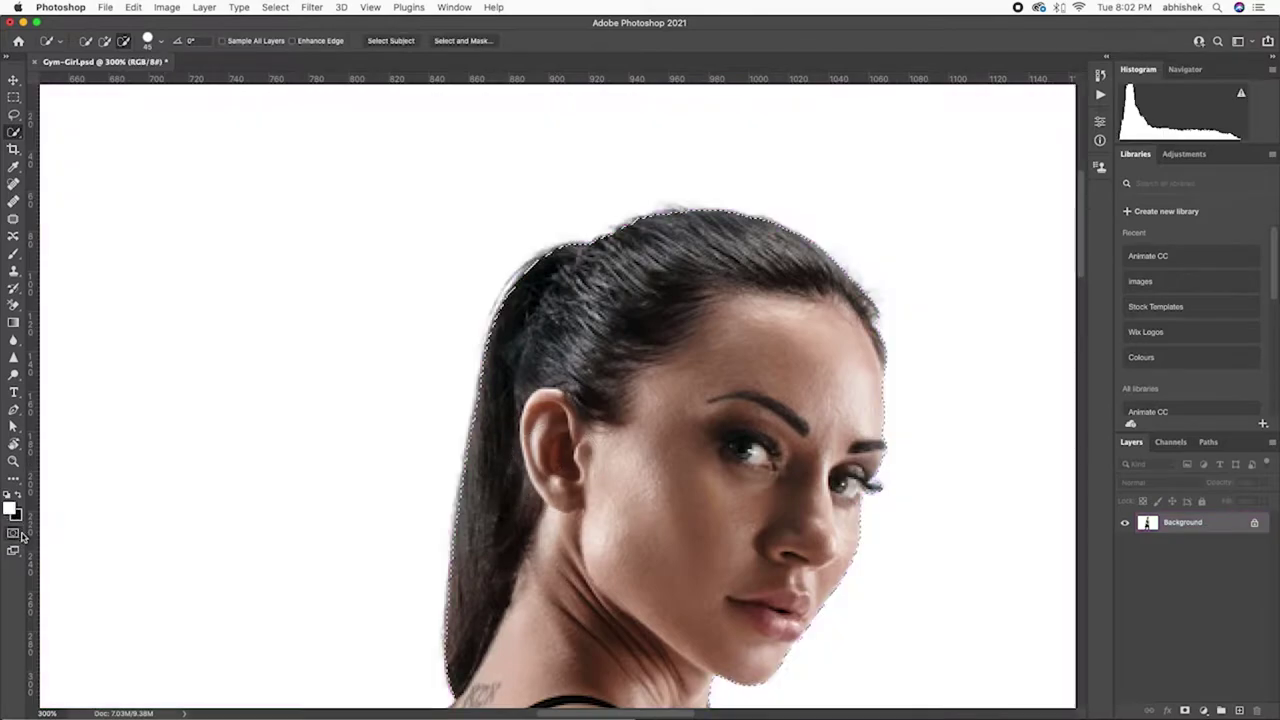
{"action": "key", "text": "super+0"}
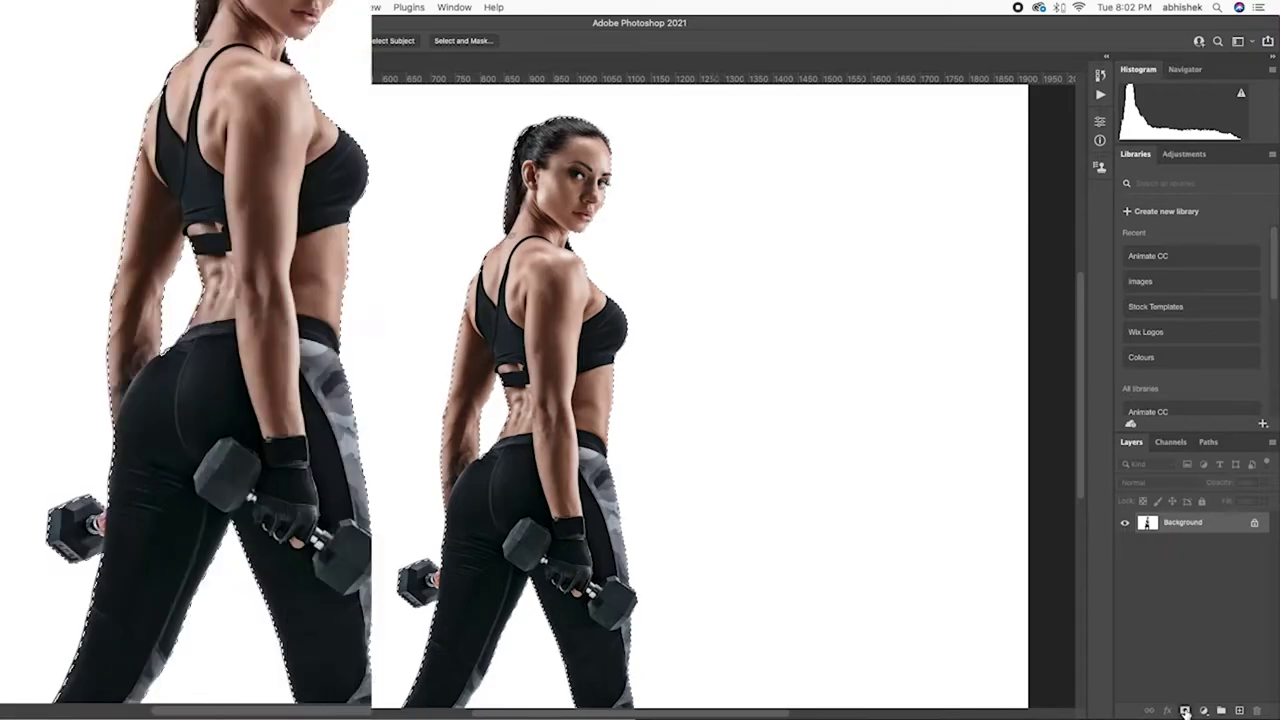
{"action": "left_click", "coordinate": [1186, 708]}
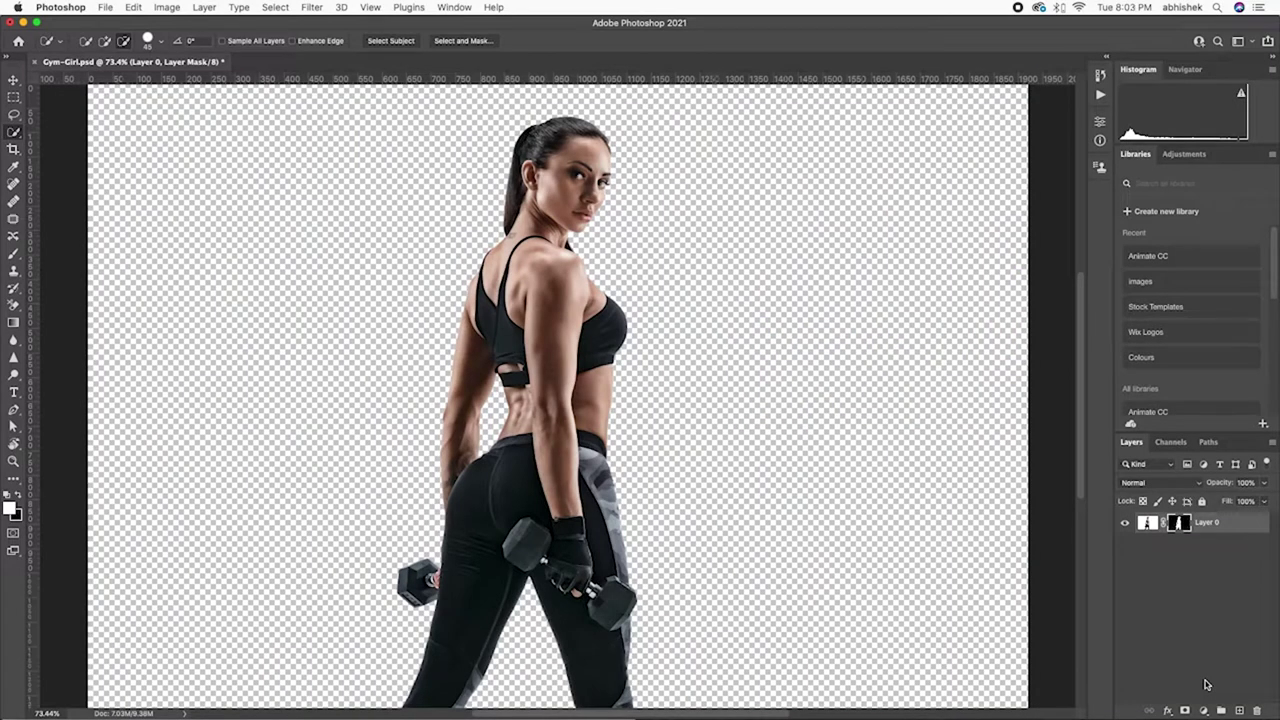
- Move the woman about 410 px to the left on the canvas
{"action": "key", "text": "ctrl+minus"}
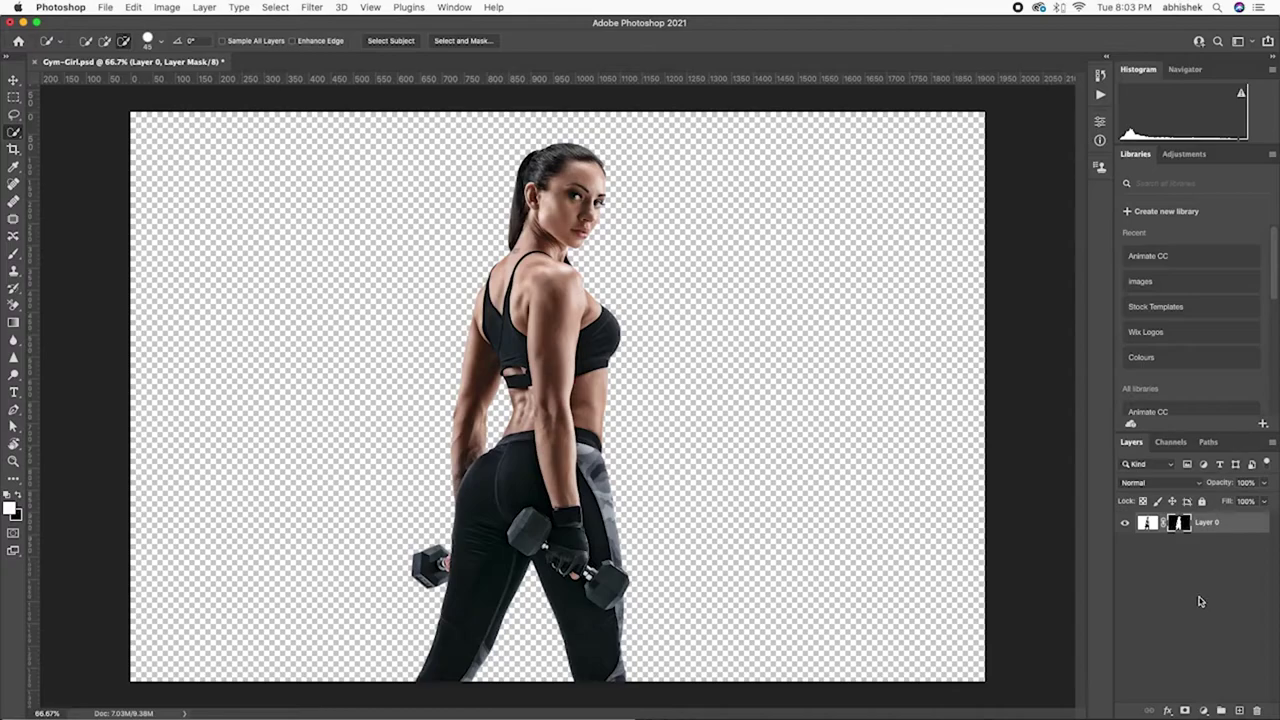
{"action": "key", "text": "ctrl+t"}
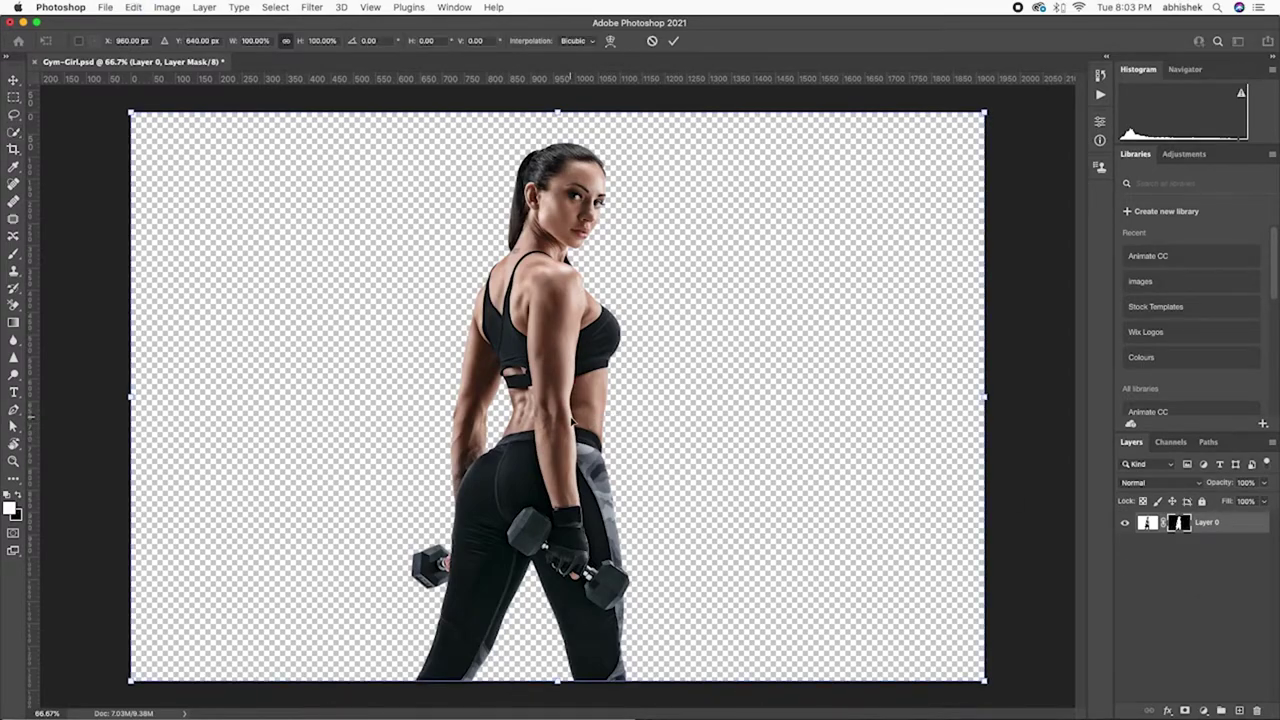
{"action": "left_click_drag", "start_coordinate": [572, 420], "coordinate": [387, 415]}
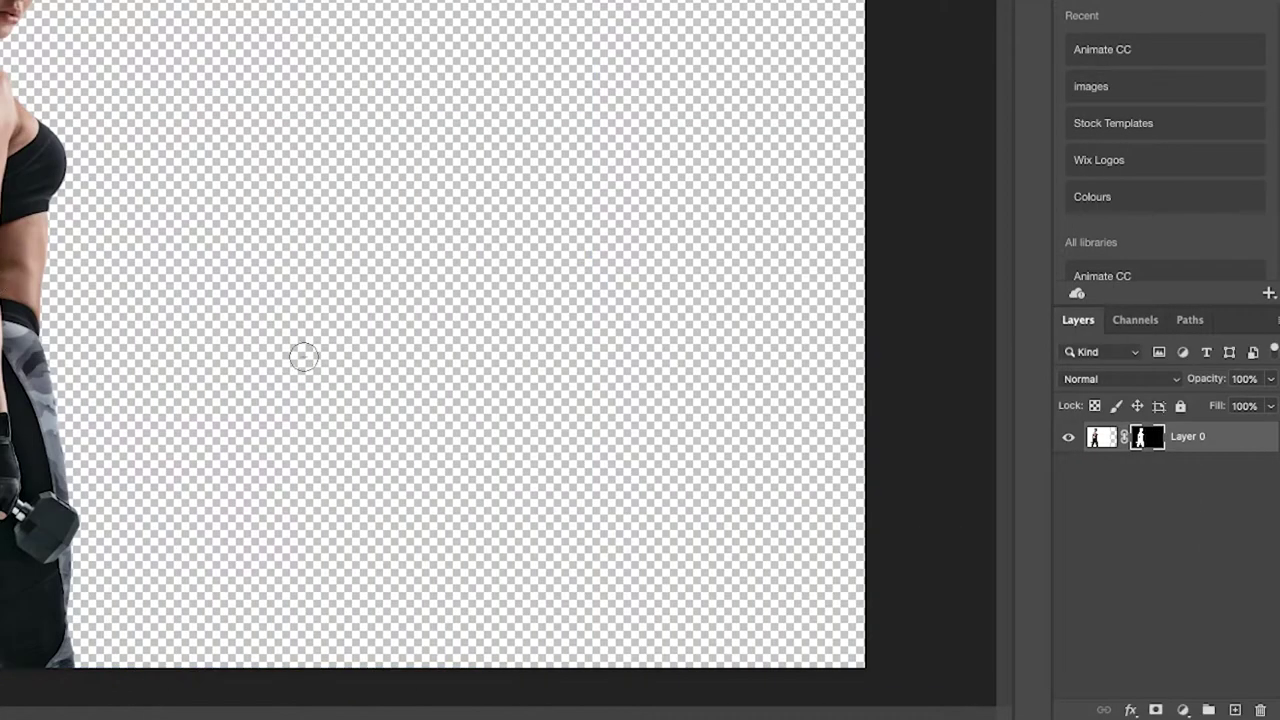
- Rename Layer 0 to 'Main Subject'
{"action": "double_click", "coordinate": [1188, 437]}
{"action": "type", "text": "M"}
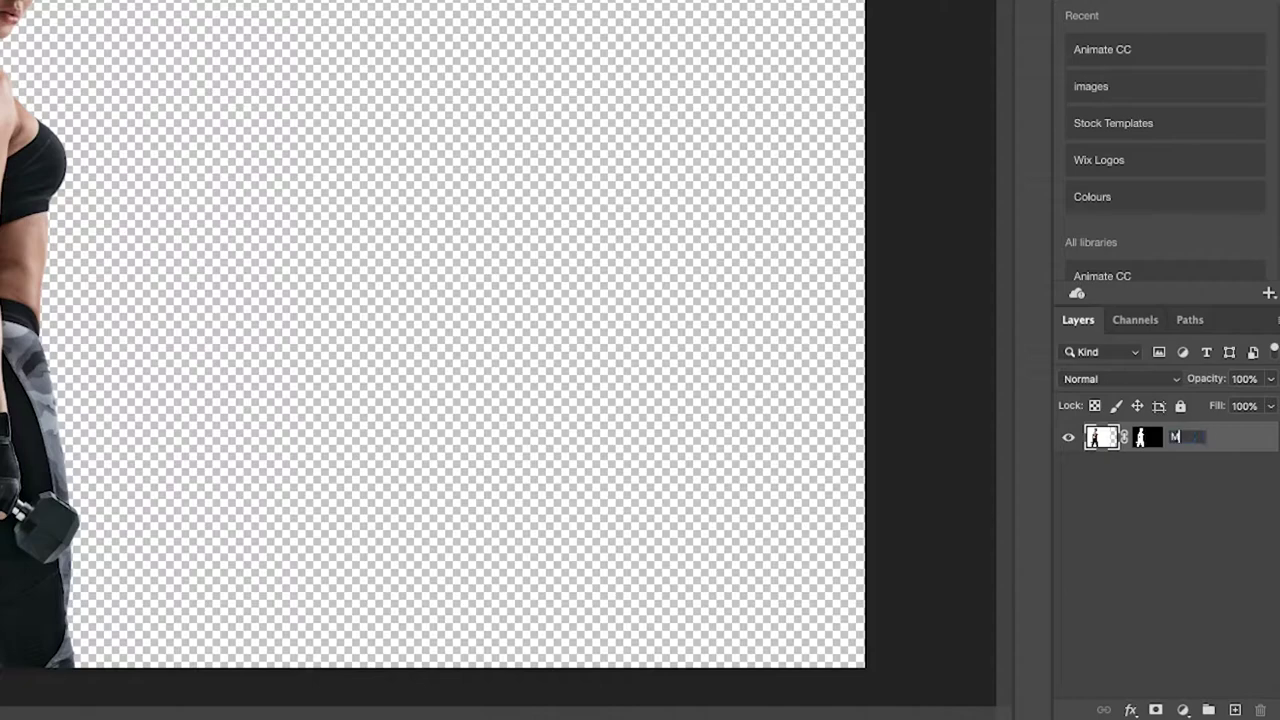
{"action": "type", "text": "ain Subject"}
{"action": "key", "text": "Return"}
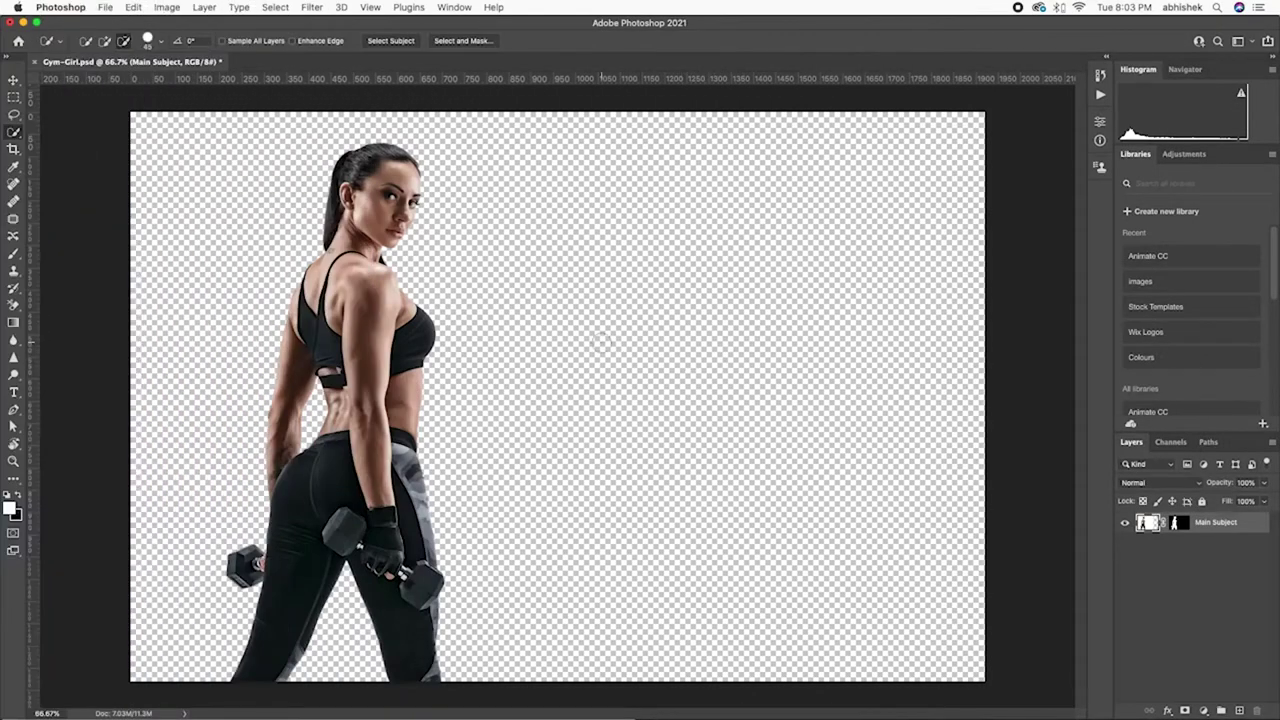
- Add a text layer and replace the placeholder 'Lorem' with POWER
{"action": "key", "text": "t"}
{"action": "left_click", "coordinate": [556, 333]}
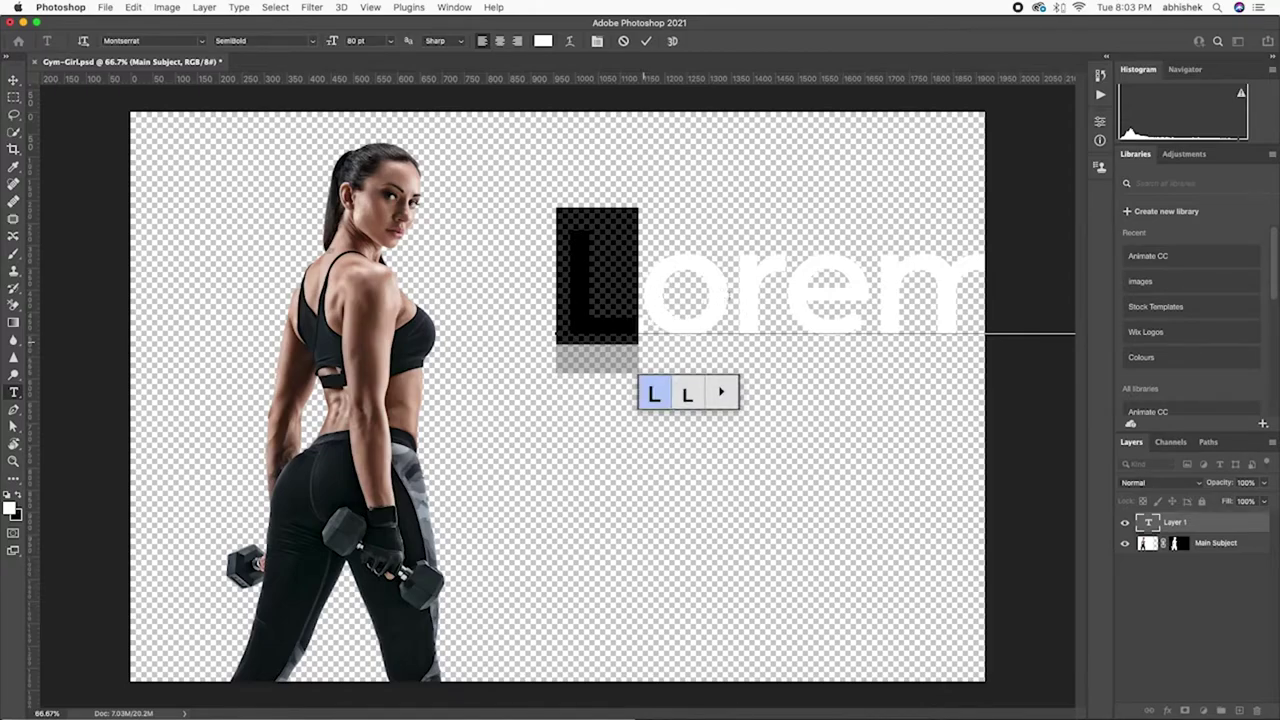
{"action": "left_click", "coordinate": [729, 296]}
{"action": "double_click", "coordinate": [729, 296]}
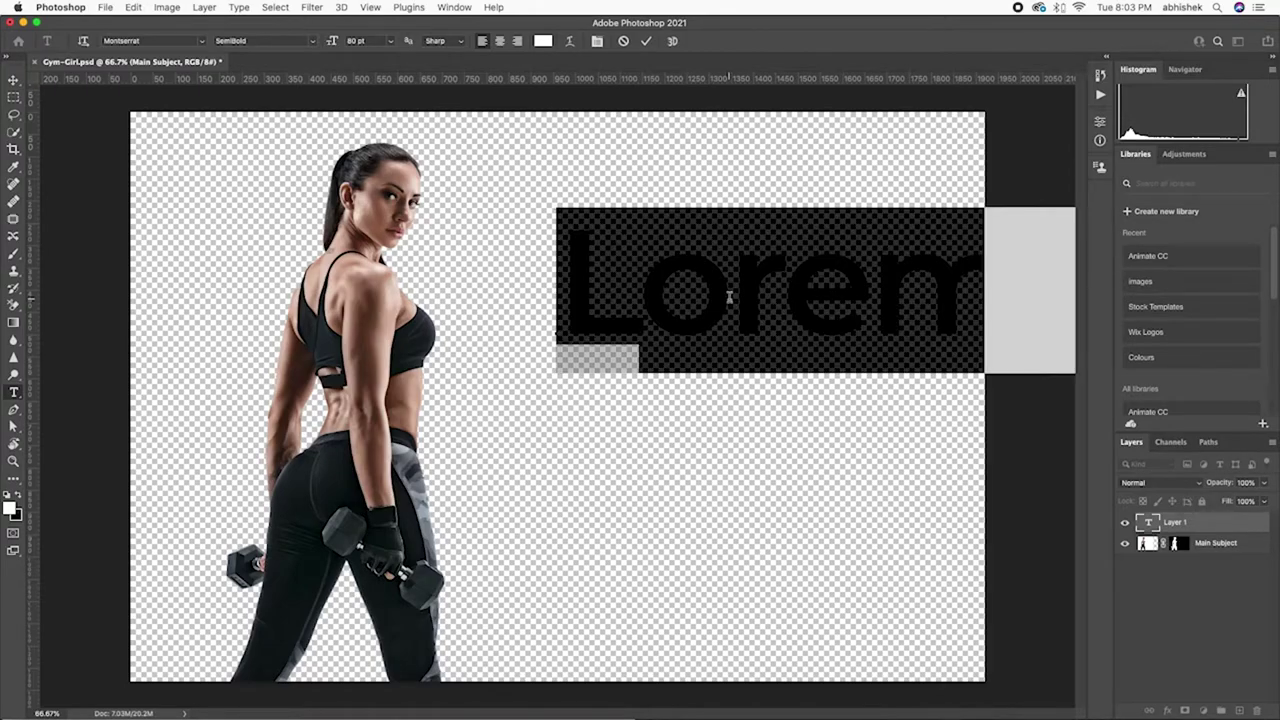
{"action": "type", "text": "Po"}
{"action": "key", "text": "BackSpace"}
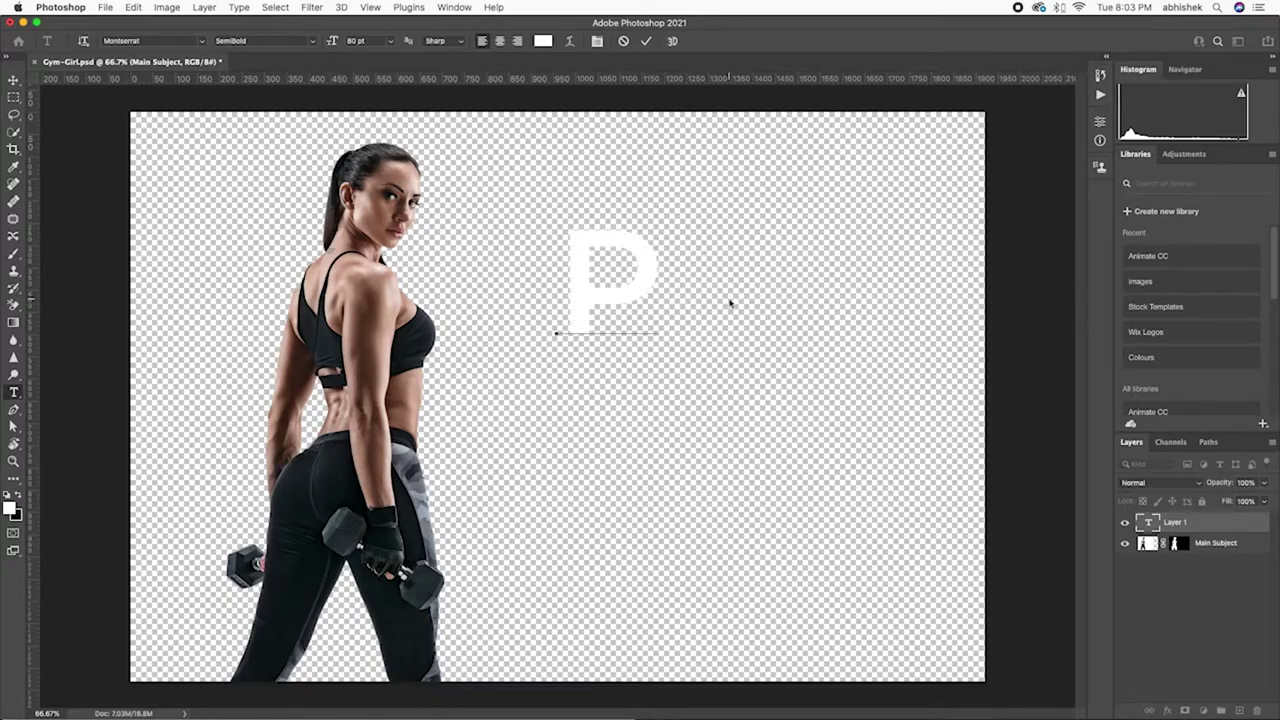
{"action": "type", "text": "OWER"}
- Set POWER to Montserrat Black and move it left against the woman
{"action": "key", "text": "ctrl+a"}
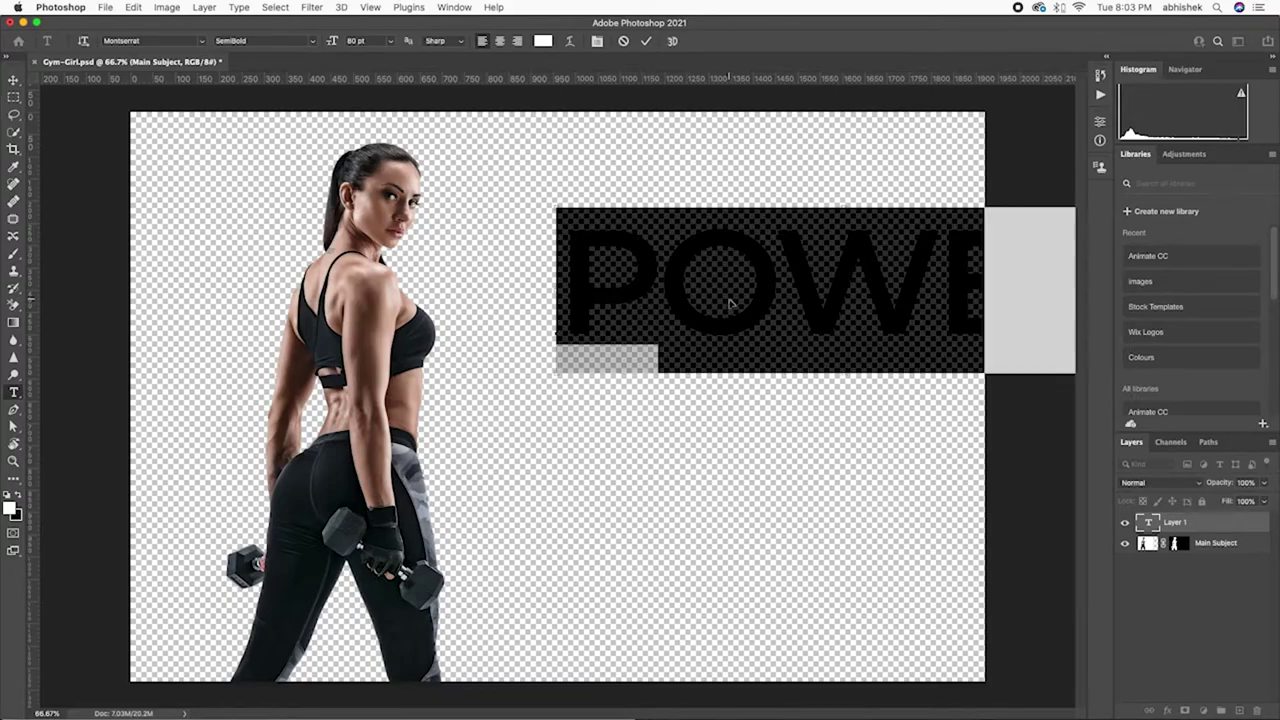
{"action": "left_click", "coordinate": [314, 43]}
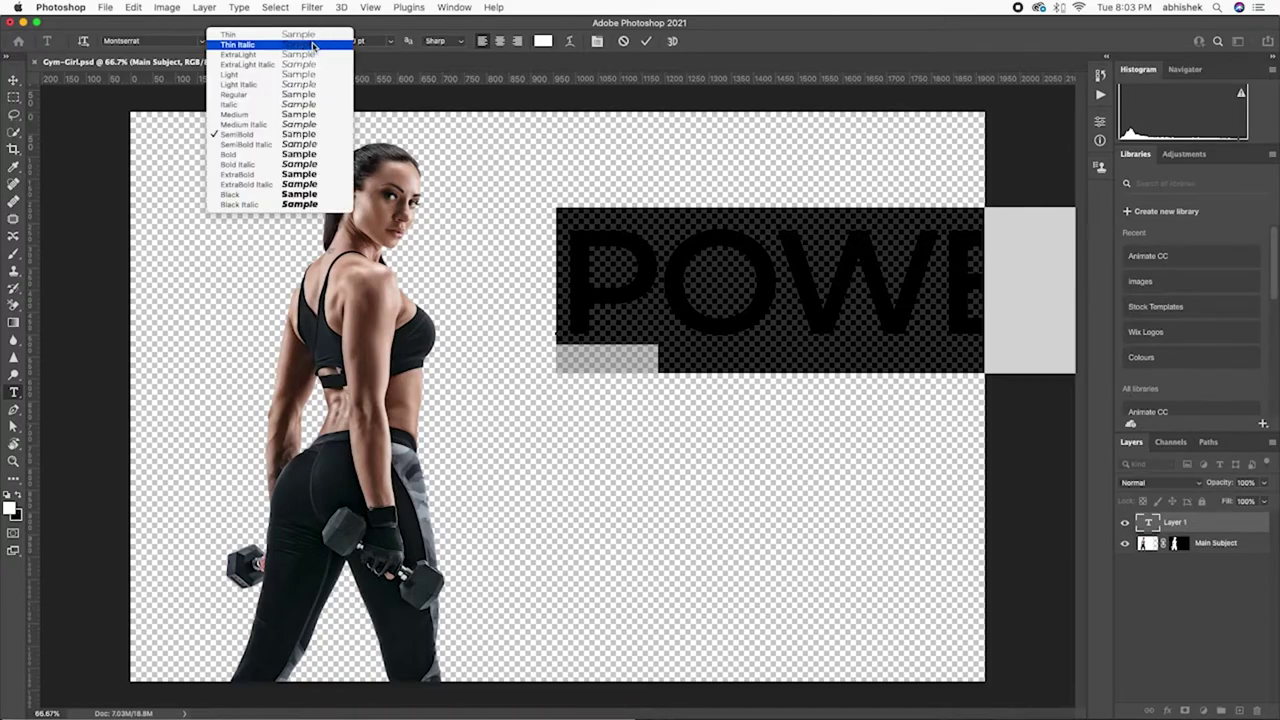
{"action": "left_click", "coordinate": [289, 194]}
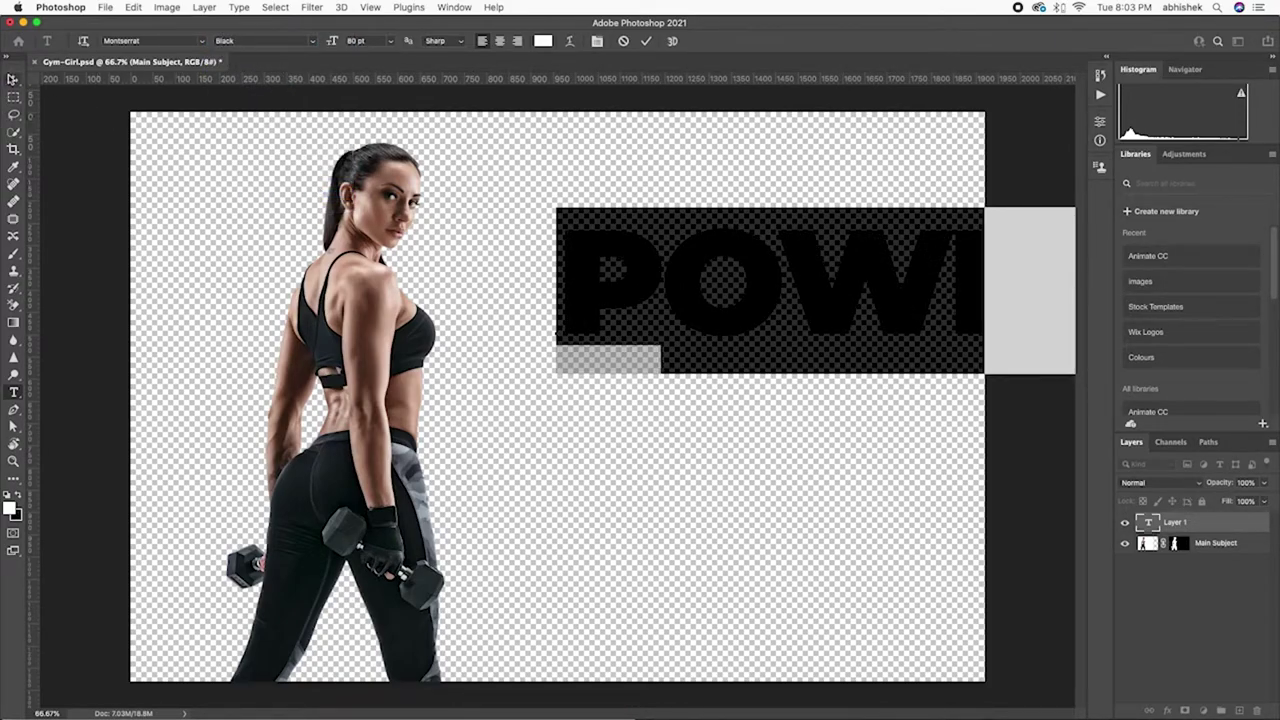
{"action": "left_click", "coordinate": [13, 79]}
{"action": "mouse_move", "coordinate": [752, 325]}
{"action": "left_mouse_down"}
{"action": "mouse_move", "coordinate": [643, 317]}
{"action": "mouse_move", "coordinate": [600, 347]}
{"action": "left_mouse_up"}
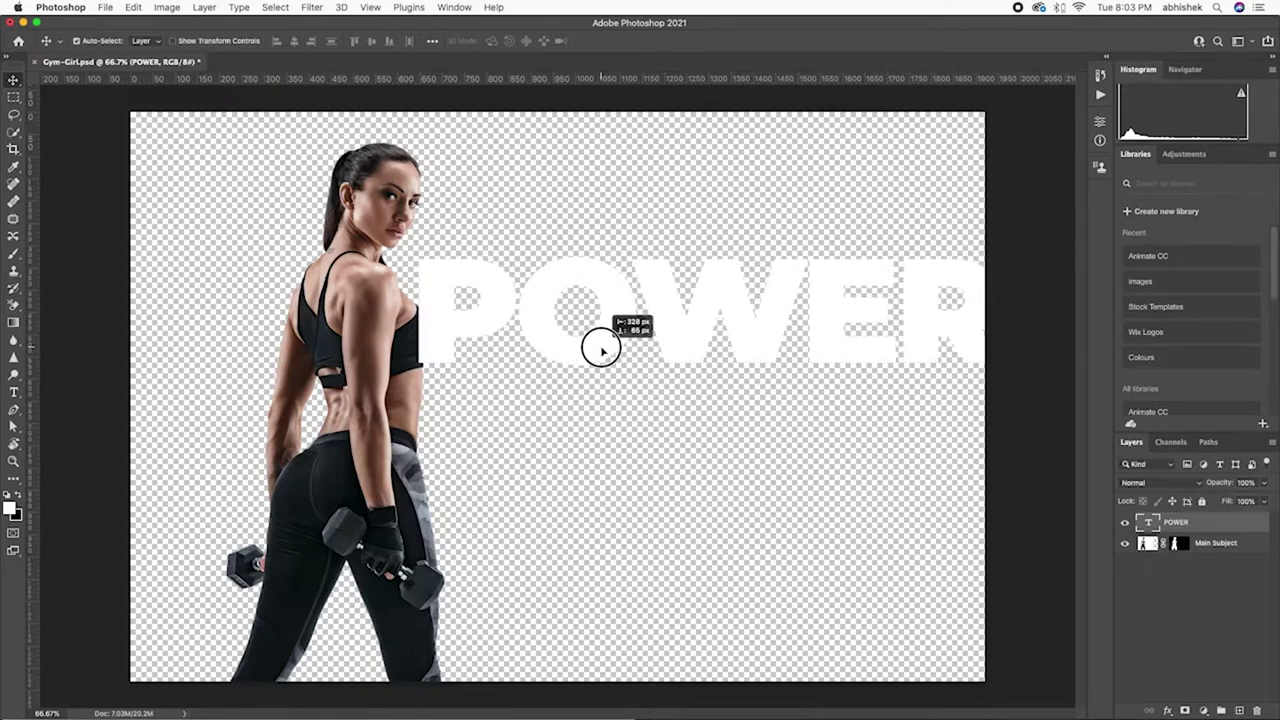
{"action": "left_click_drag", "start_coordinate": [913, 350], "coordinate": [900, 328]}
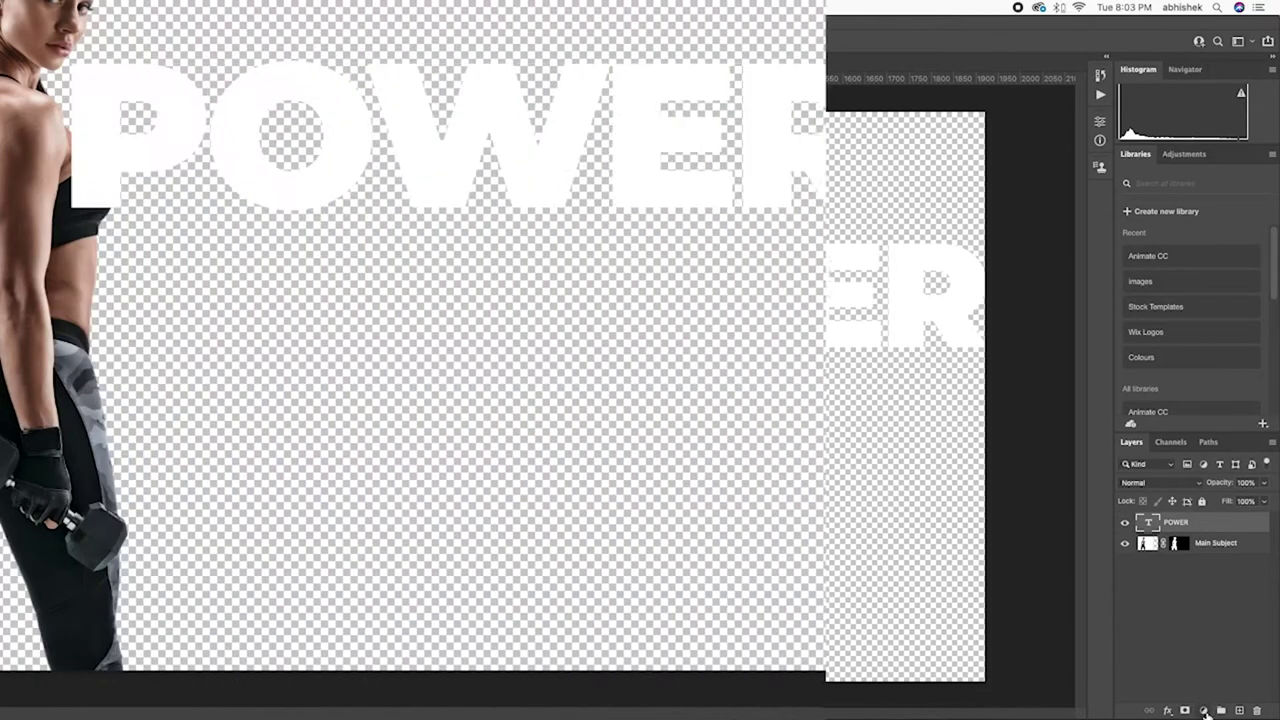
- Add a #111 solid colour fill layer beneath Main Subject
{"action": "left_click", "coordinate": [1203, 710]}
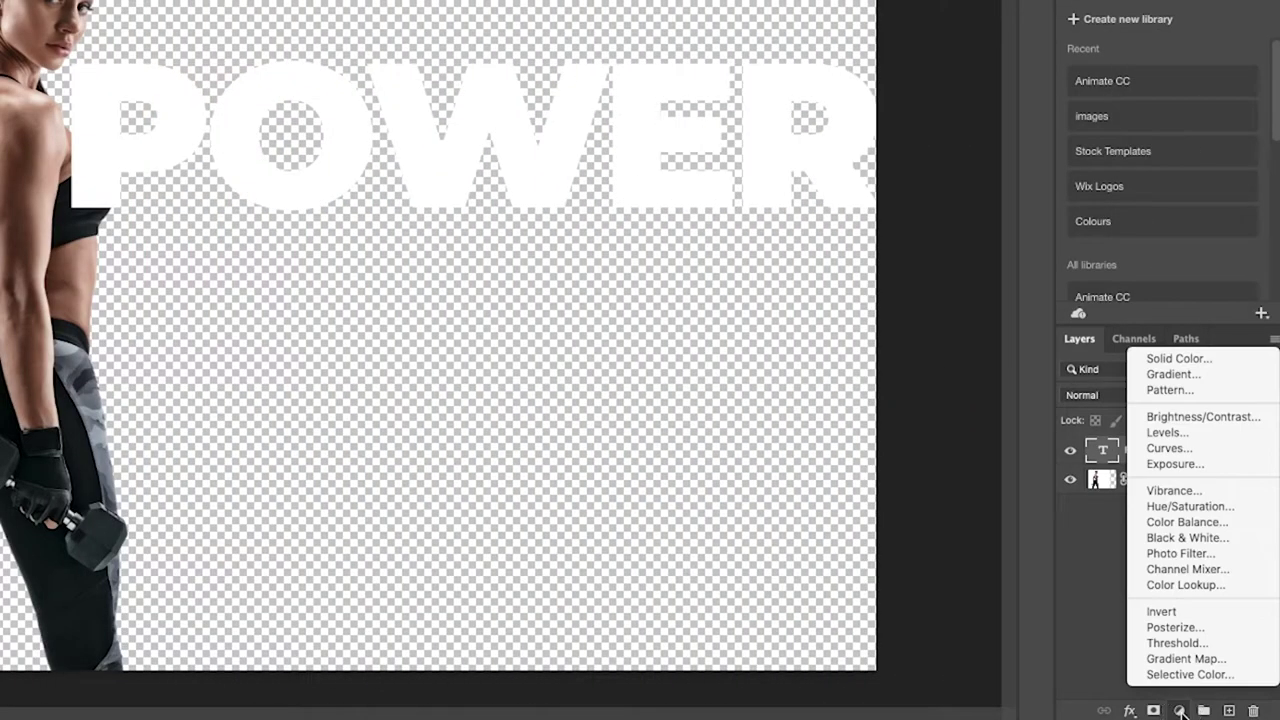
{"action": "left_click", "coordinate": [1205, 360]}
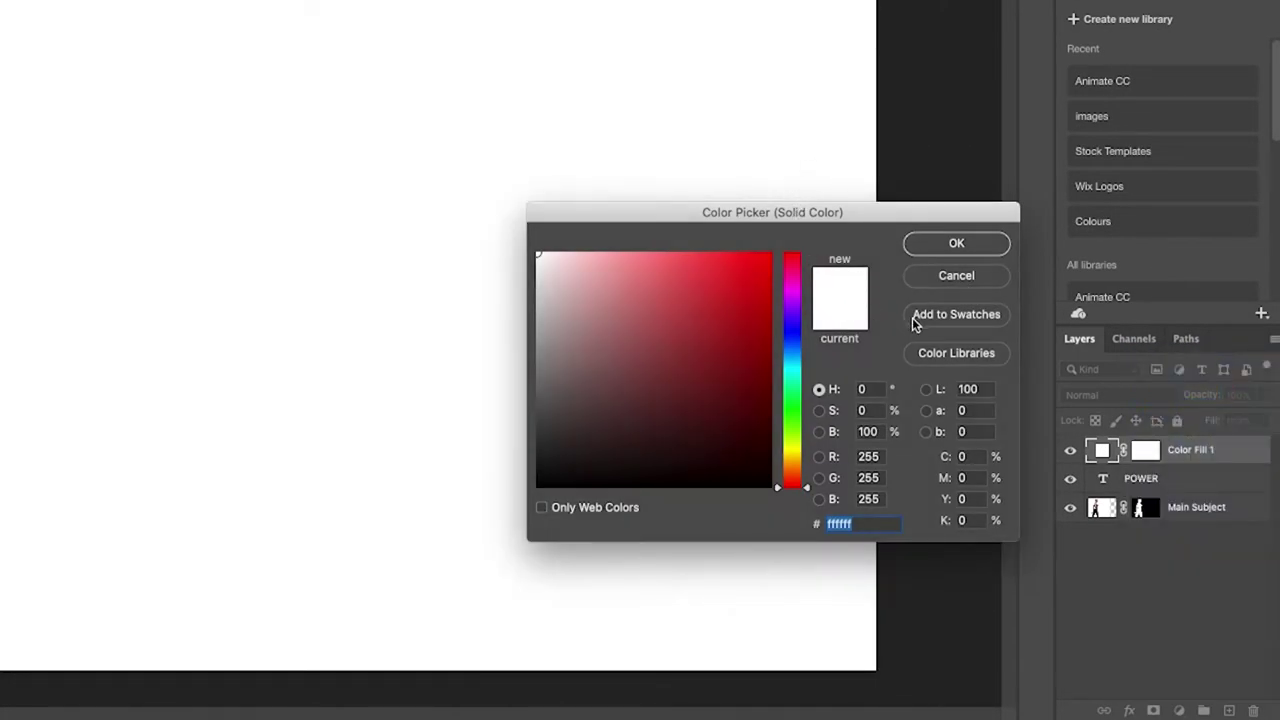
{"action": "type", "text": "111"}
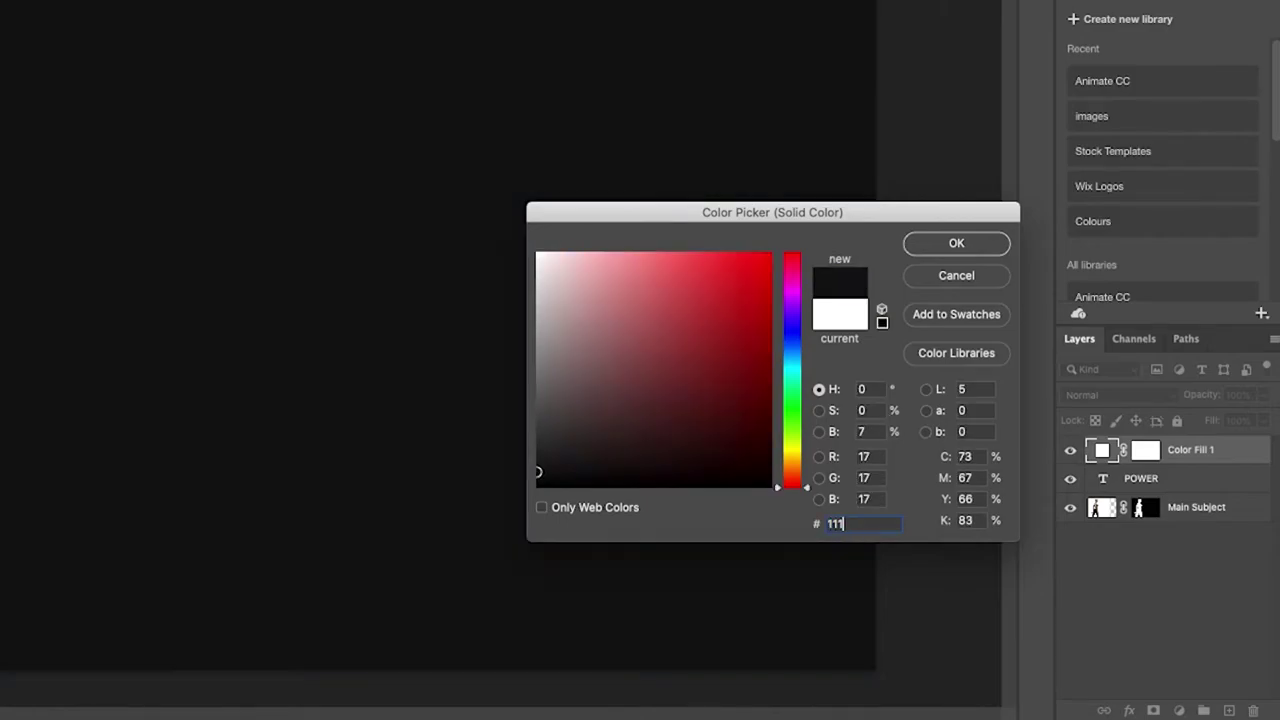
{"action": "left_click", "coordinate": [972, 252]}
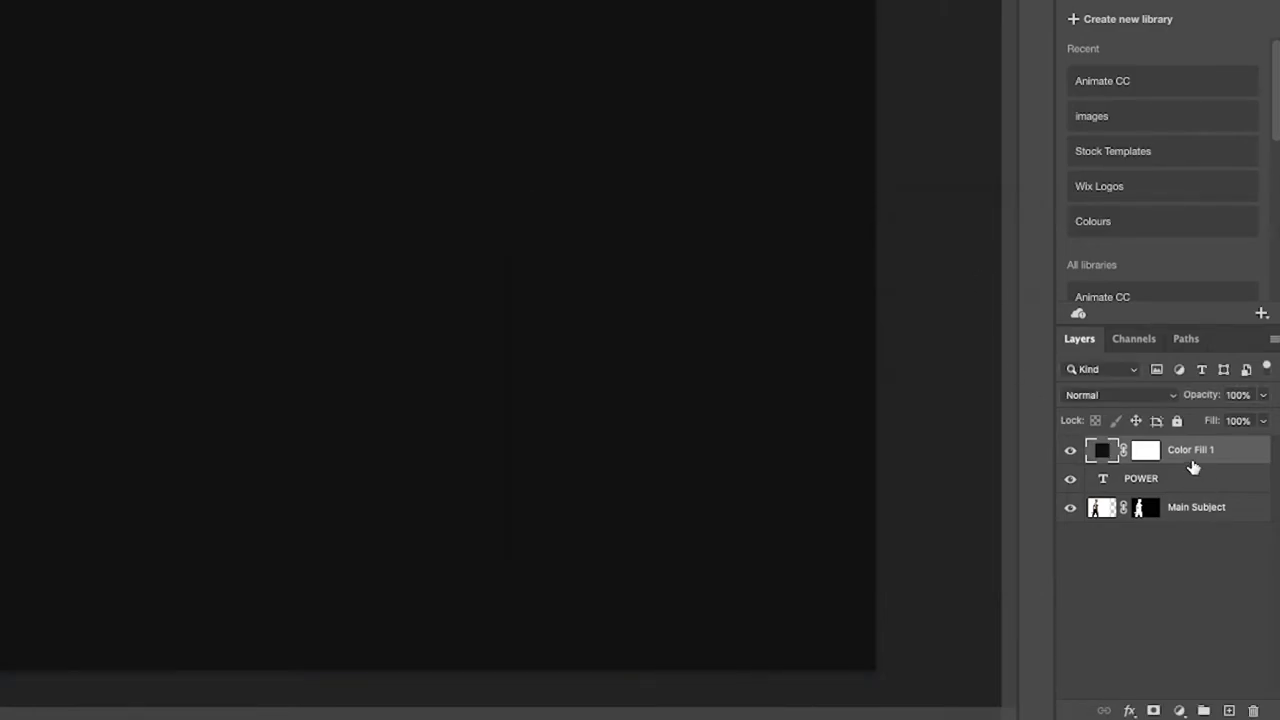
{"action": "left_click_drag", "start_coordinate": [1194, 457], "coordinate": [1193, 527]}
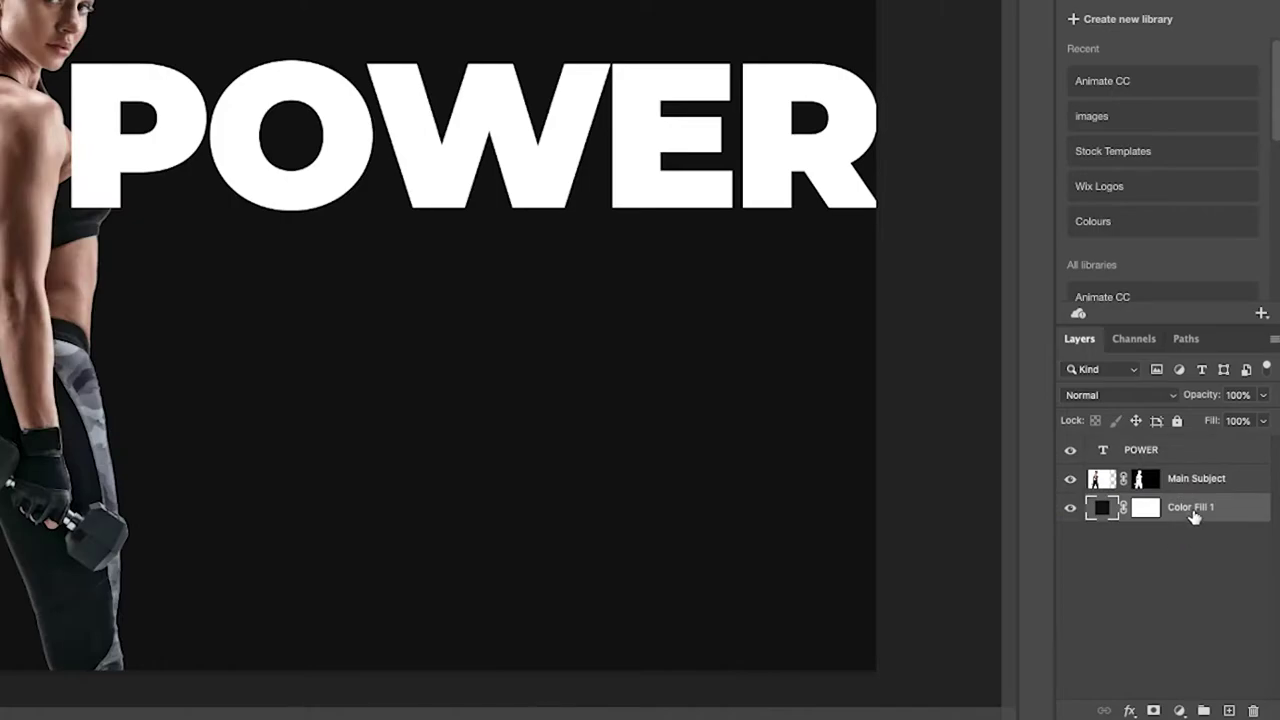
- Name the fill layer 'Background Colour' and move POWER beneath Main Subject
{"action": "double_click", "coordinate": [1192, 509]}
{"action": "type", "text": "Ba"}
{"action": "type", "text": "ckground Colour"}
{"action": "key", "text": "Return"}
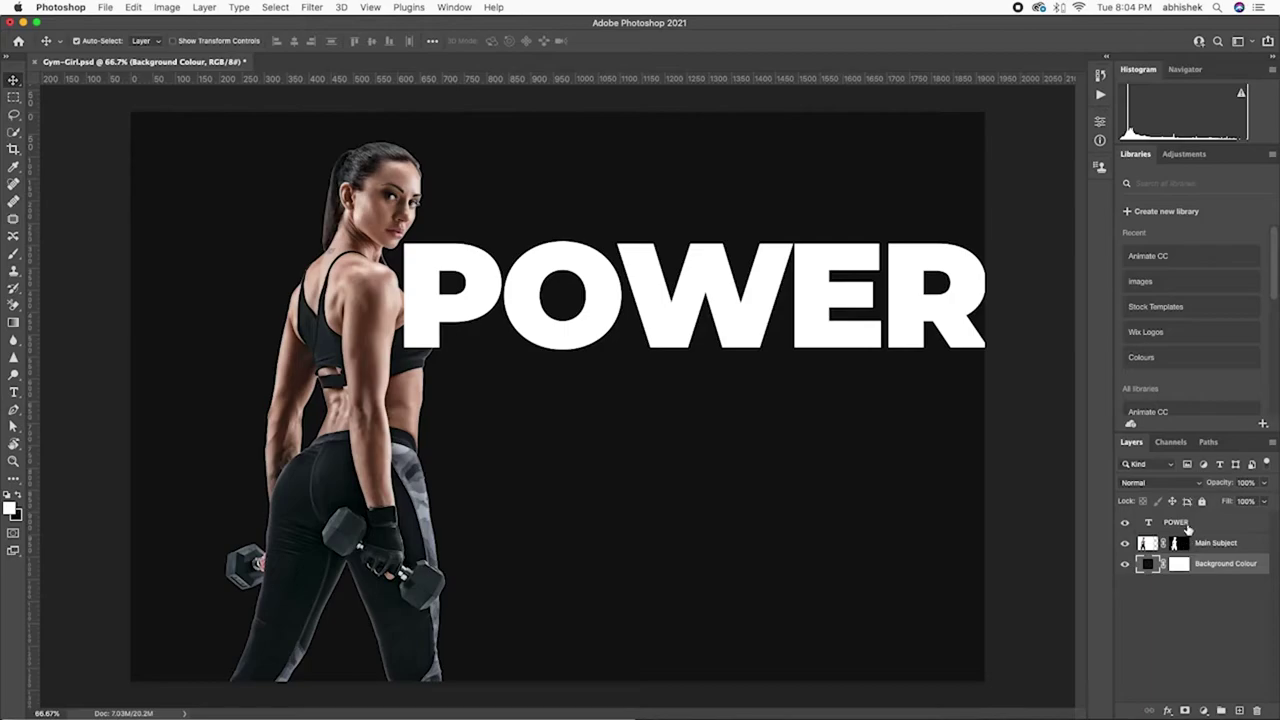
{"action": "left_click_drag", "start_coordinate": [1187, 527], "coordinate": [1188, 556]}
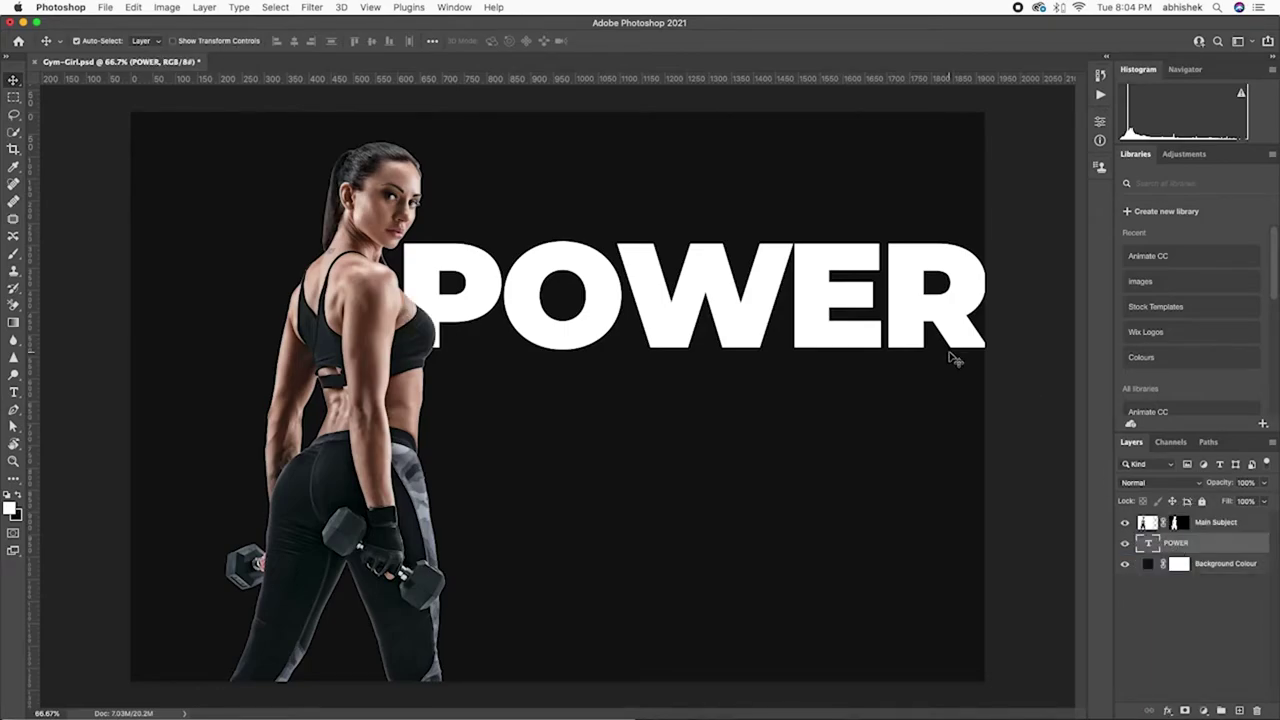
- Set the tracking of all POWER letters to -240 in the Character panel
{"action": "key", "text": "t"}
{"action": "left_click", "coordinate": [886, 330]}
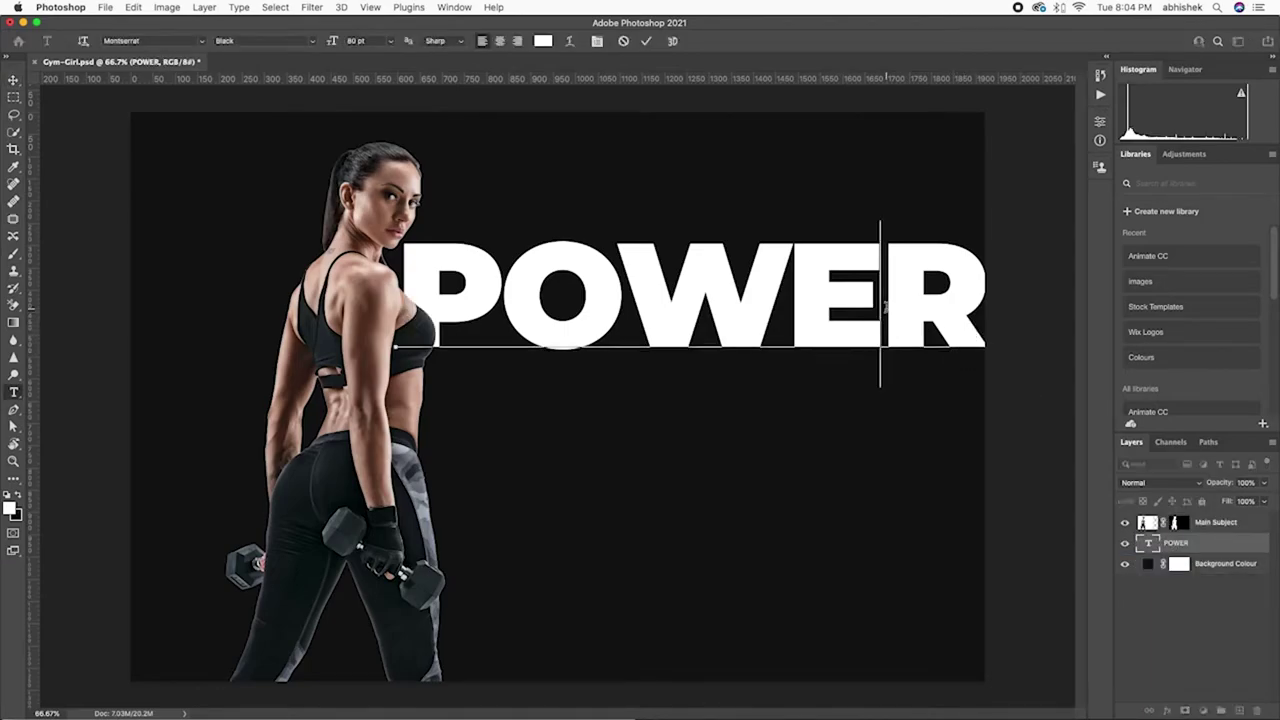
{"action": "key", "text": "ctrl+a"}
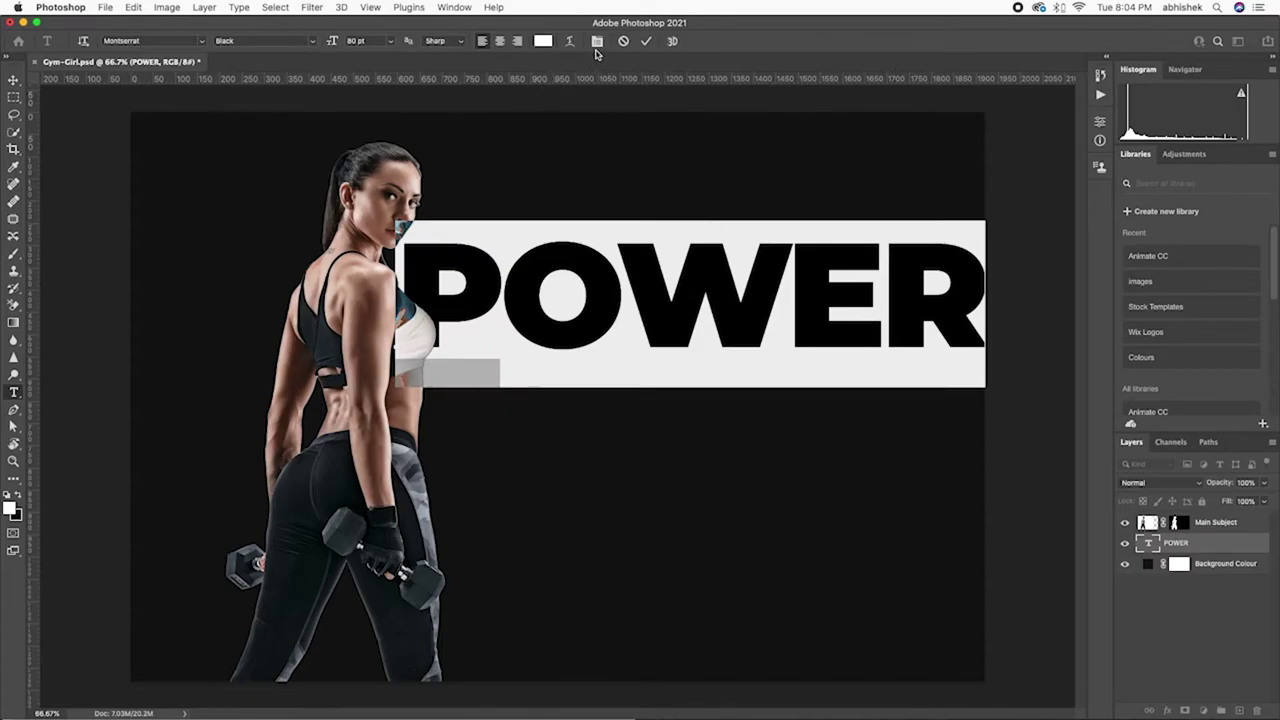
{"action": "left_click", "coordinate": [597, 43]}
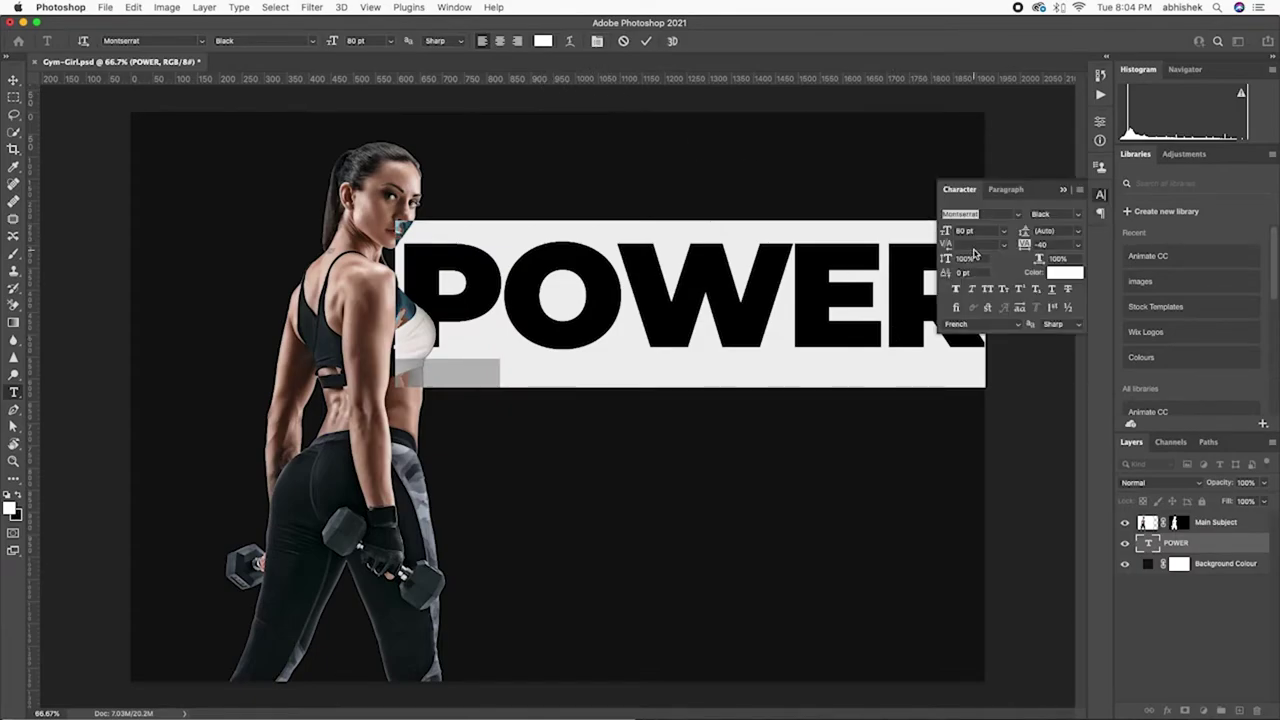
{"action": "left_click", "coordinate": [1062, 245]}
{"action": "type", "text": "-240"}
{"action": "key", "text": "Return"}
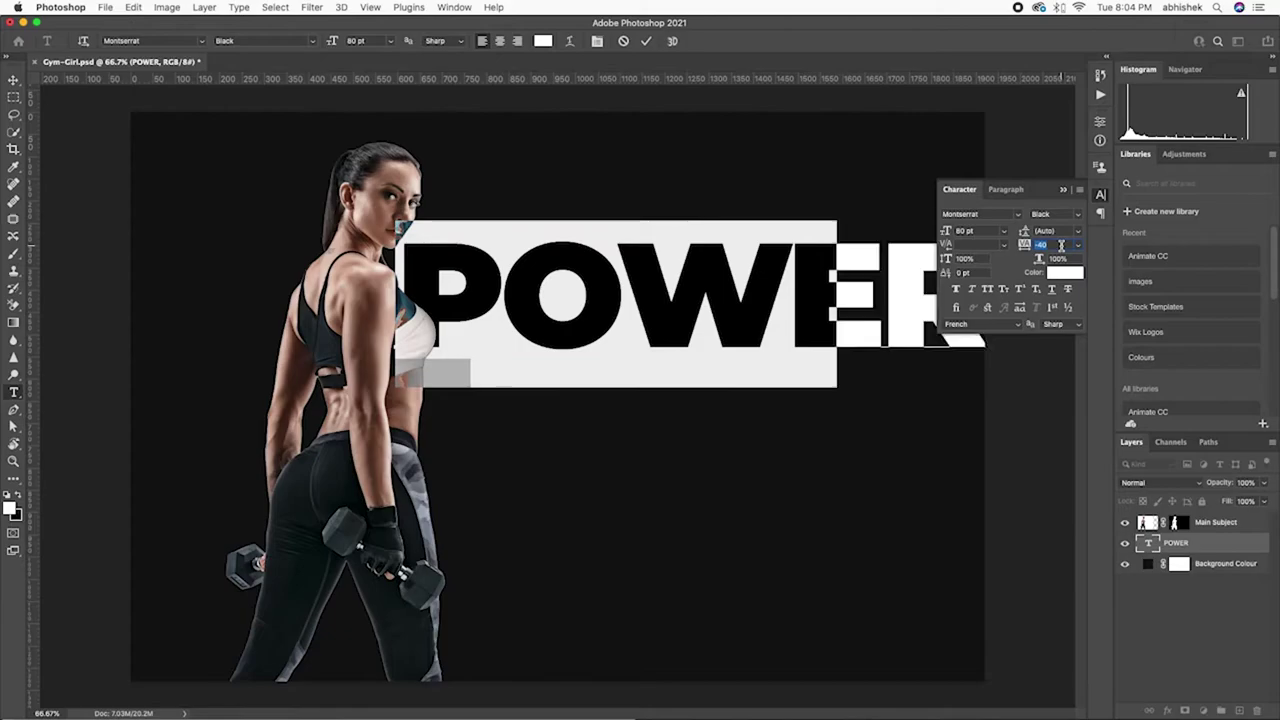
- Loosen POWER's tracking step by step, settling on -80
{"action": "key", "text": "Up"}
{"action": "key", "text": "Up"}
{"action": "key", "text": "Up"}
{"action": "key", "text": "Up"}
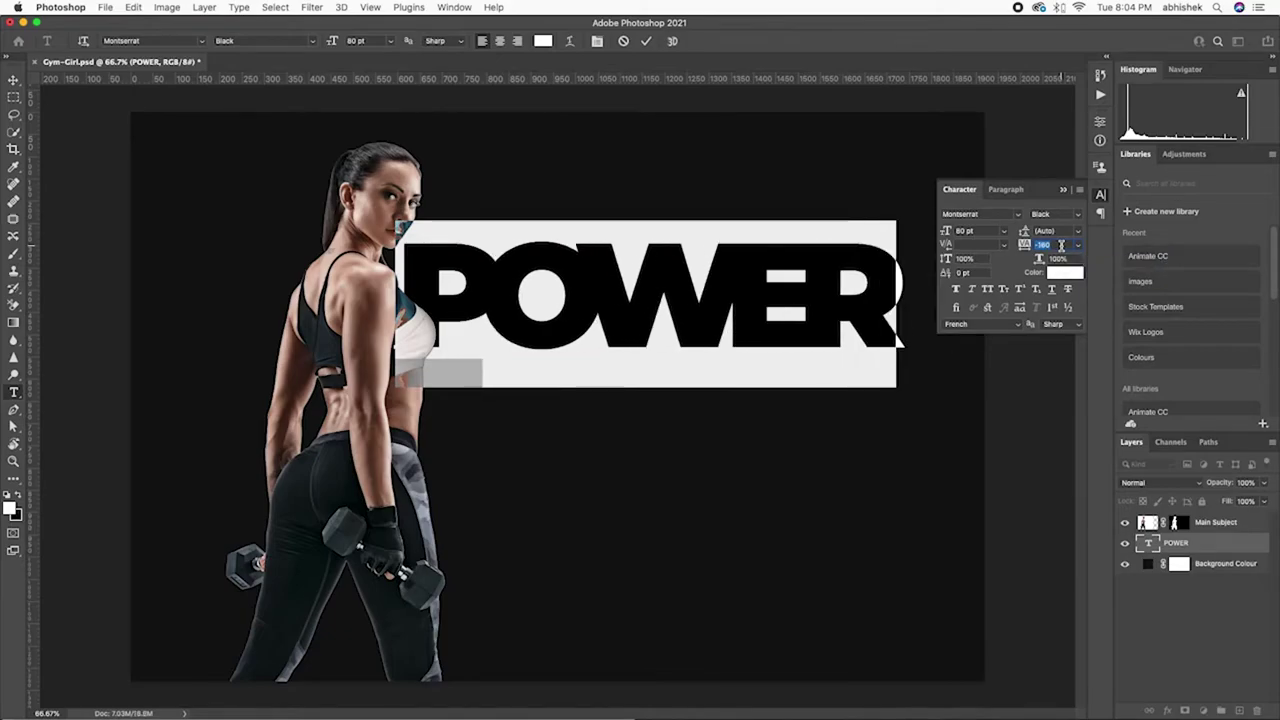
{"action": "key", "text": "Up"}
{"action": "key", "text": "Up"}
{"action": "key", "text": "Up"}
{"action": "key", "text": "Up"}
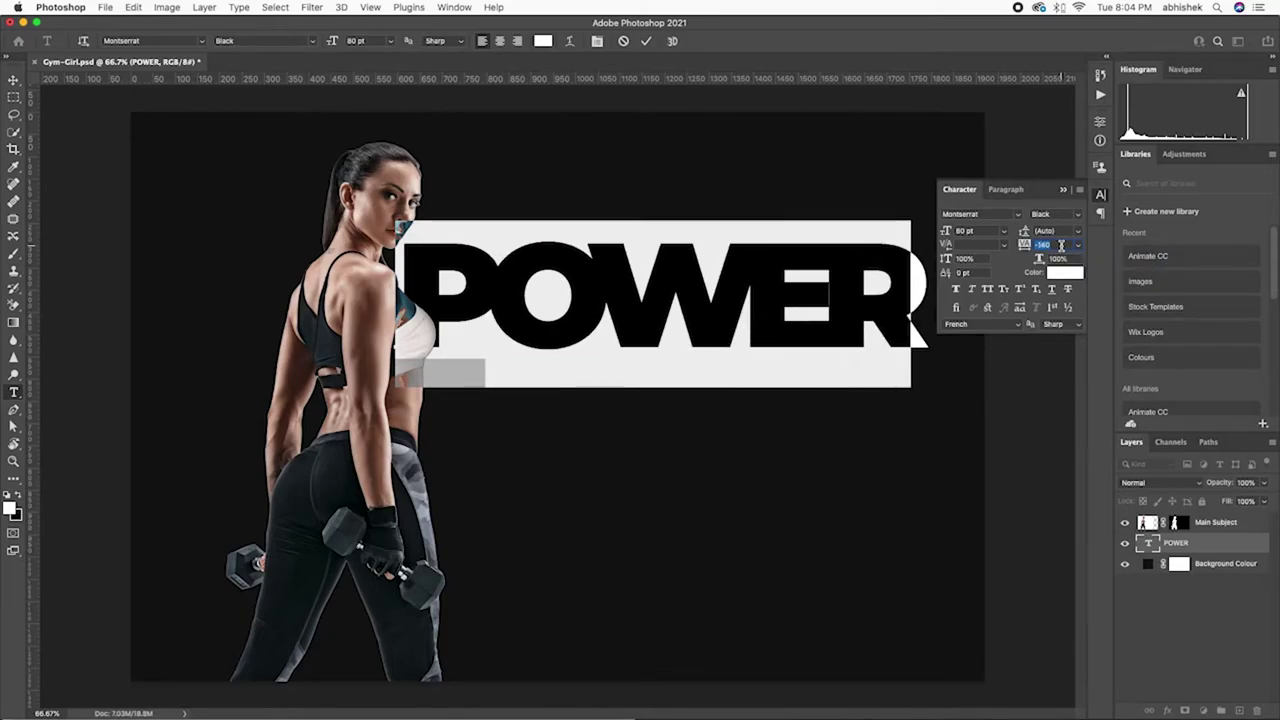
{"action": "key", "text": "Up"}
{"action": "key", "text": "Up"}
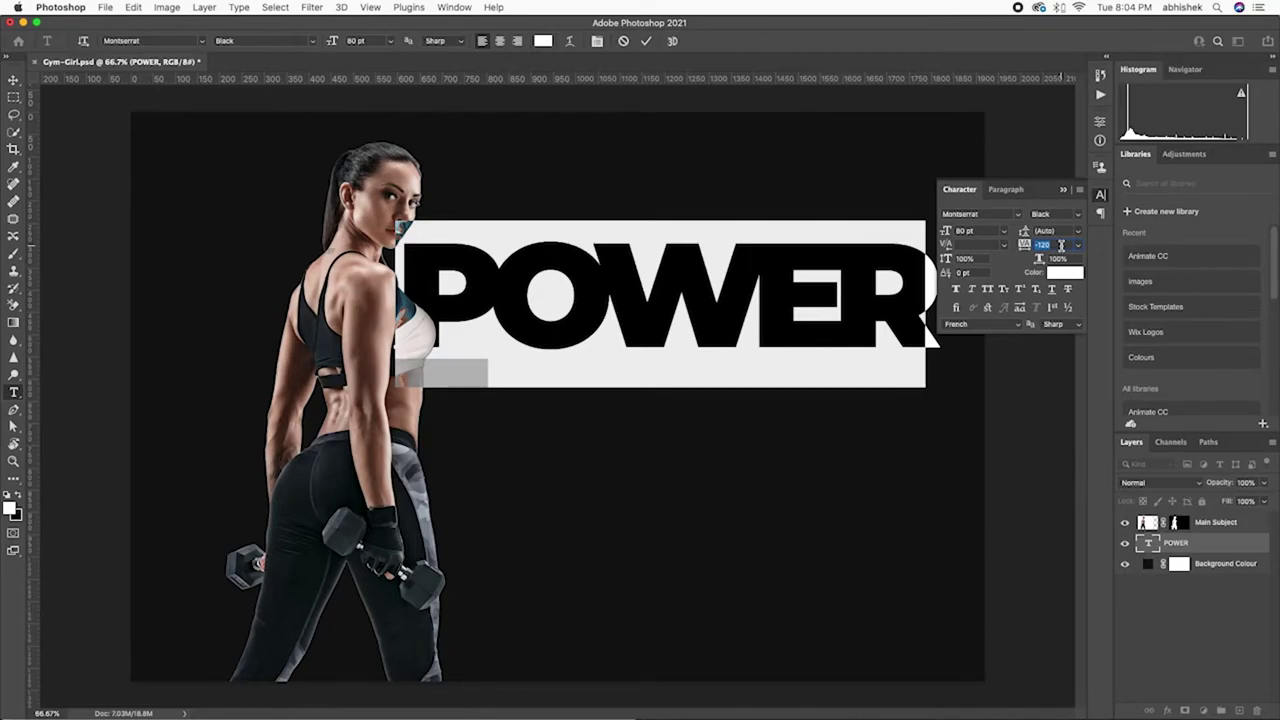
{"action": "key", "text": "Up"}
{"action": "key", "text": "Up"}
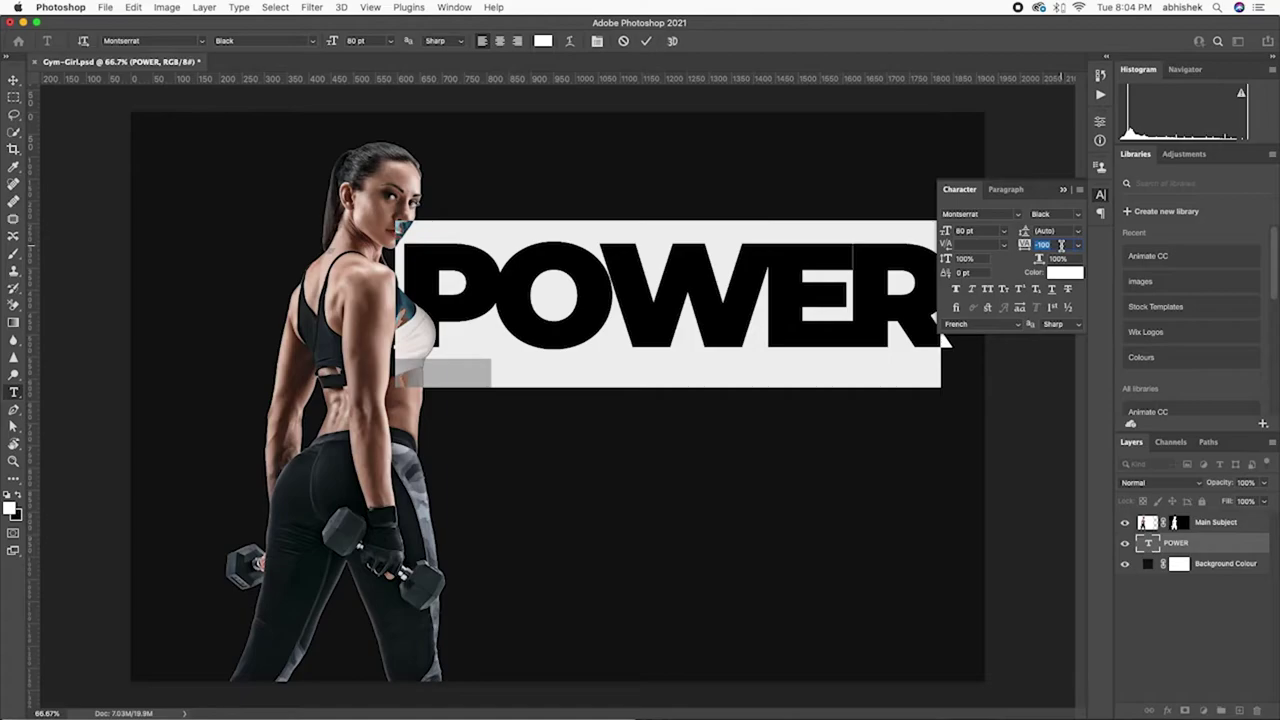
{"action": "left_click", "coordinate": [13, 79]}
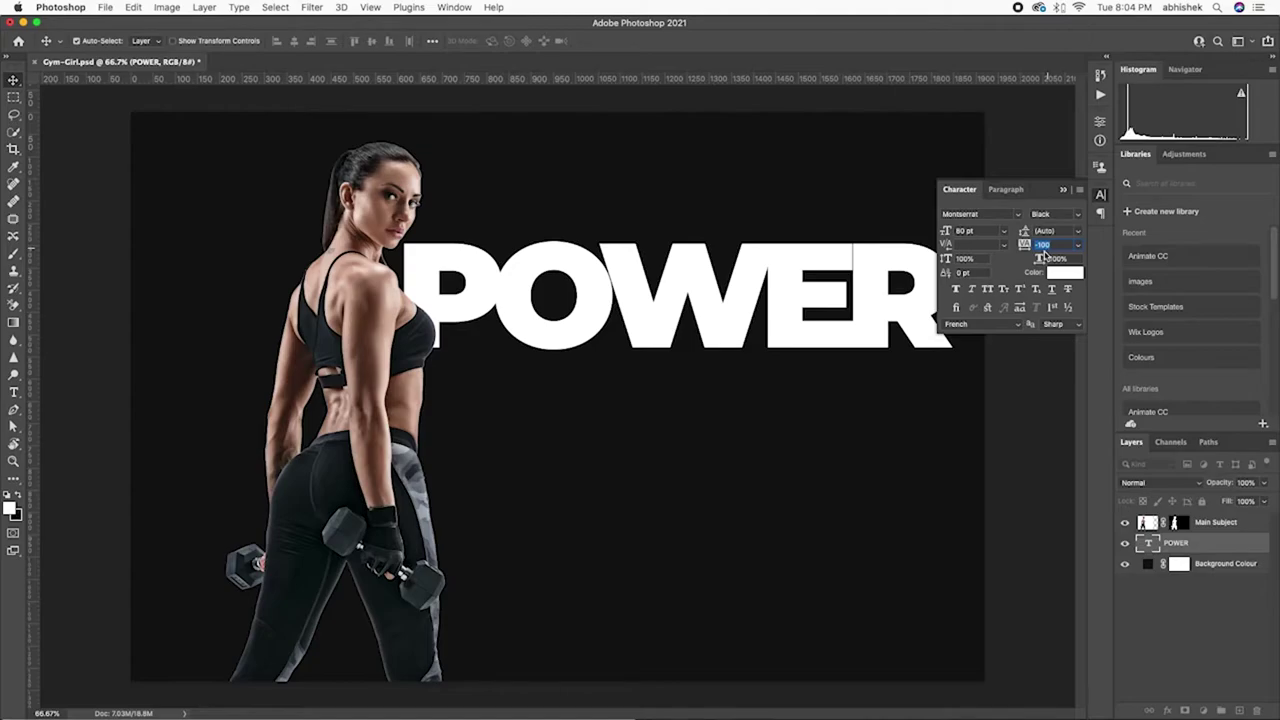
{"action": "left_click", "coordinate": [1046, 245]}
{"action": "type", "text": "-80"}
{"action": "key", "text": "Return"}
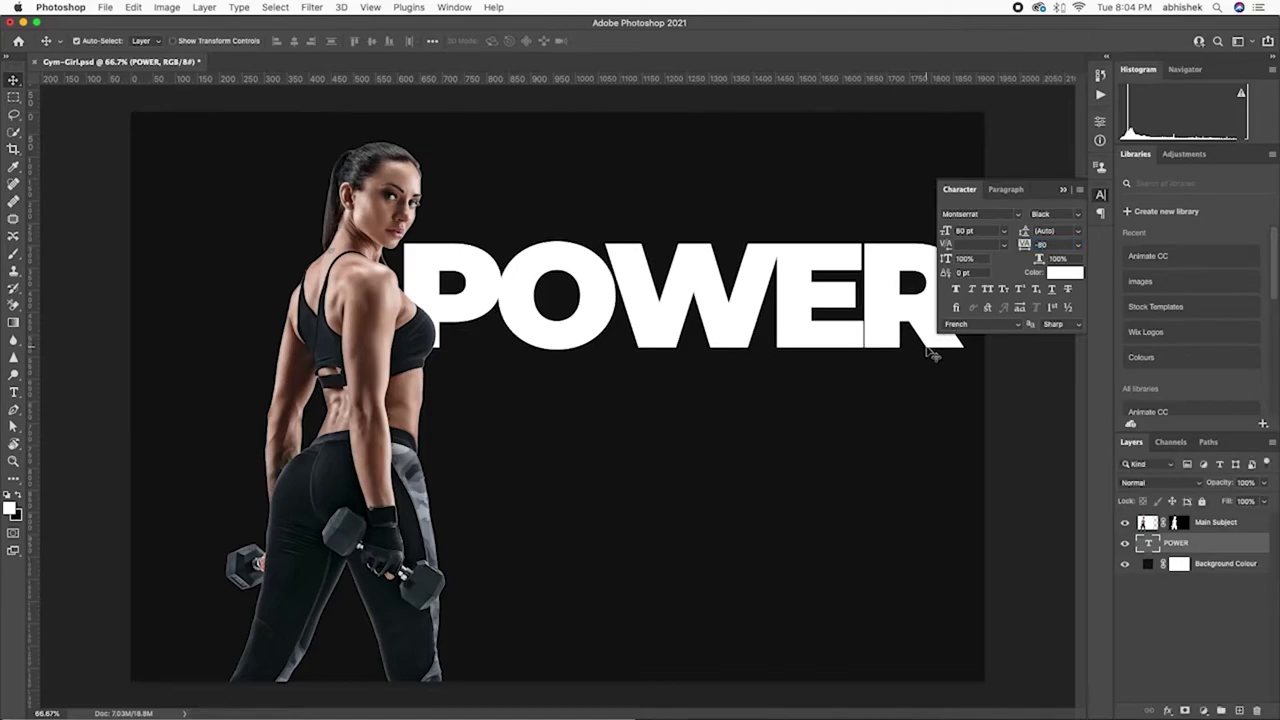
- Duplicate POWER just below the original and change the copy's text to GYM
{"action": "left_click_drag", "start_coordinate": [896, 369], "coordinate": [896, 444], "text": "alt"}
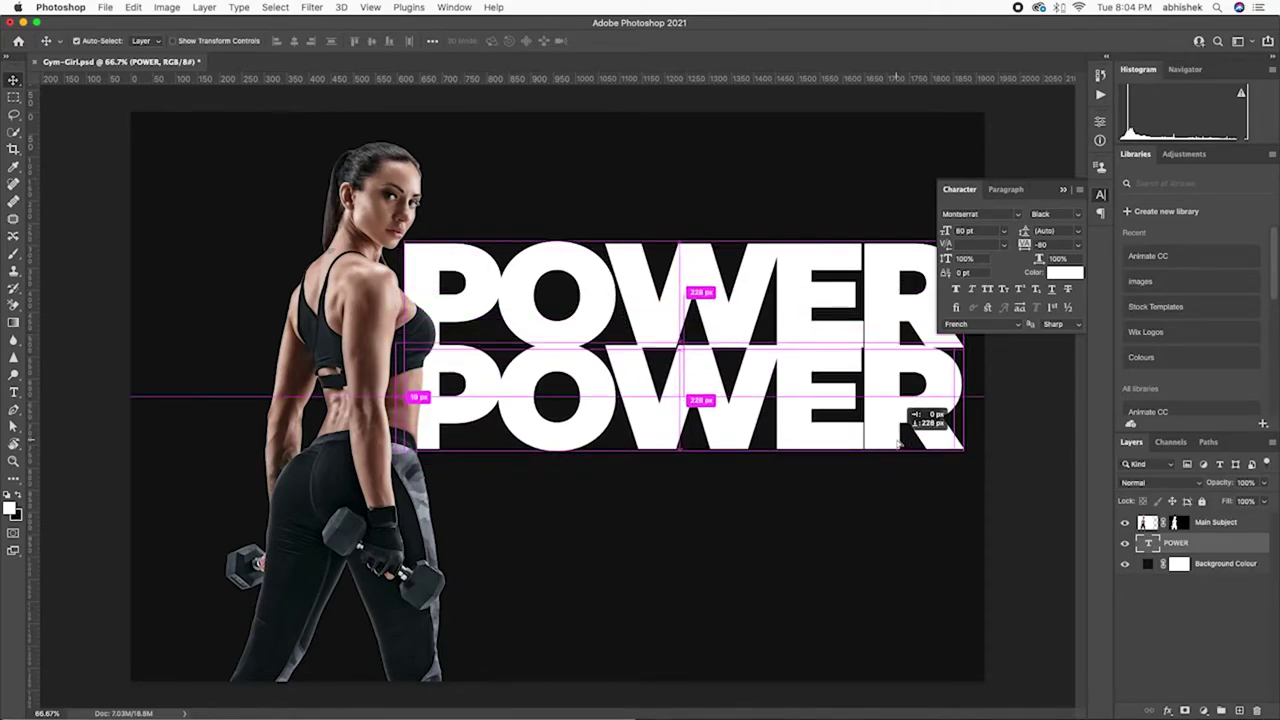
{"action": "left_click_drag", "start_coordinate": [896, 444], "coordinate": [900, 432]}
{"action": "key", "text": "t"}
{"action": "double_click", "coordinate": [719, 420]}
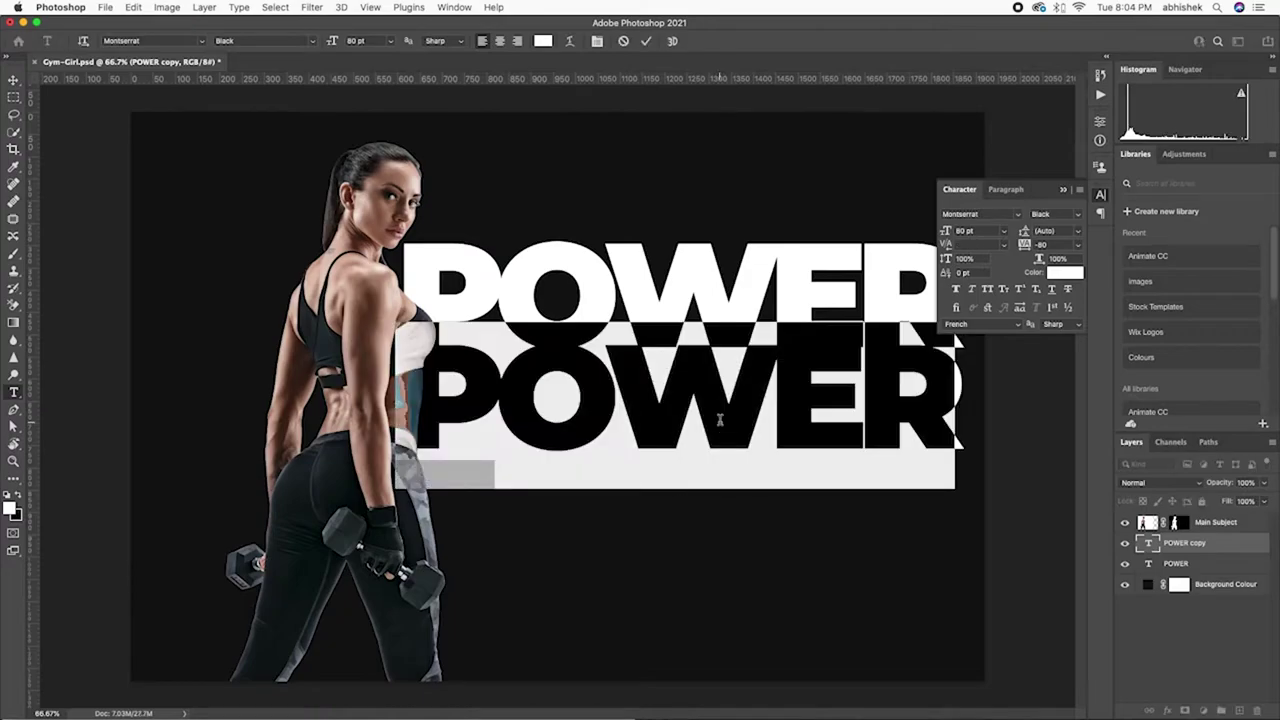
{"action": "type", "text": "GY"}
{"action": "type", "text": "M"}
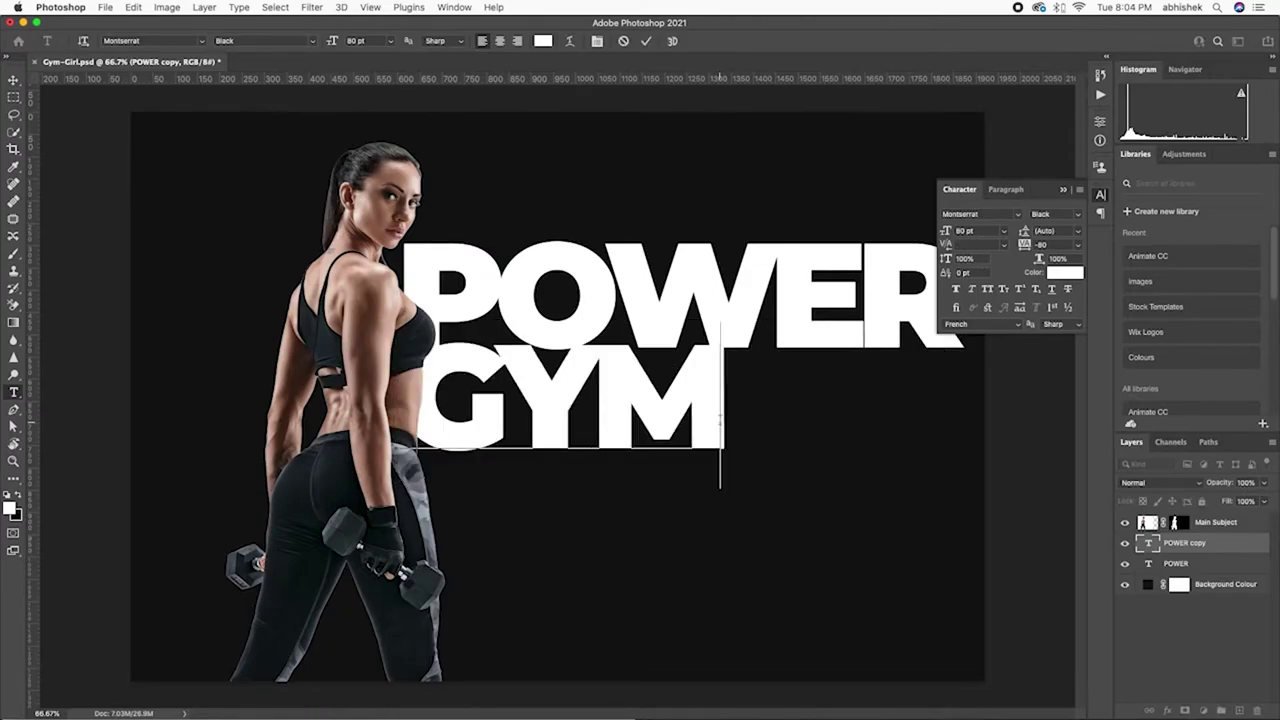
- Position GYM beneath POWER, aligned under it and nudged slightly down
{"action": "left_click", "coordinate": [14, 72]}
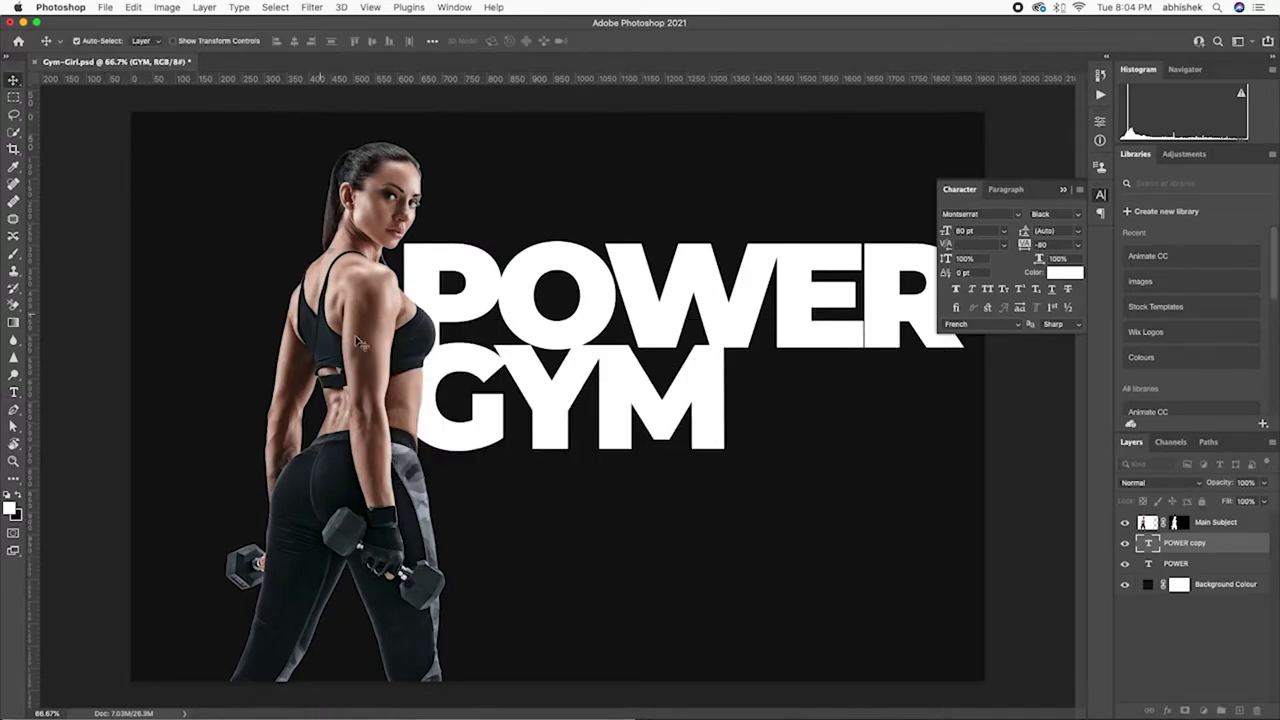
{"action": "mouse_move", "coordinate": [679, 420]}
{"action": "left_mouse_down"}
{"action": "mouse_move", "coordinate": [895, 419]}
{"action": "mouse_move", "coordinate": [762, 421]}
{"action": "mouse_move", "coordinate": [874, 414]}
{"action": "mouse_move", "coordinate": [858, 421]}
{"action": "left_mouse_up"}
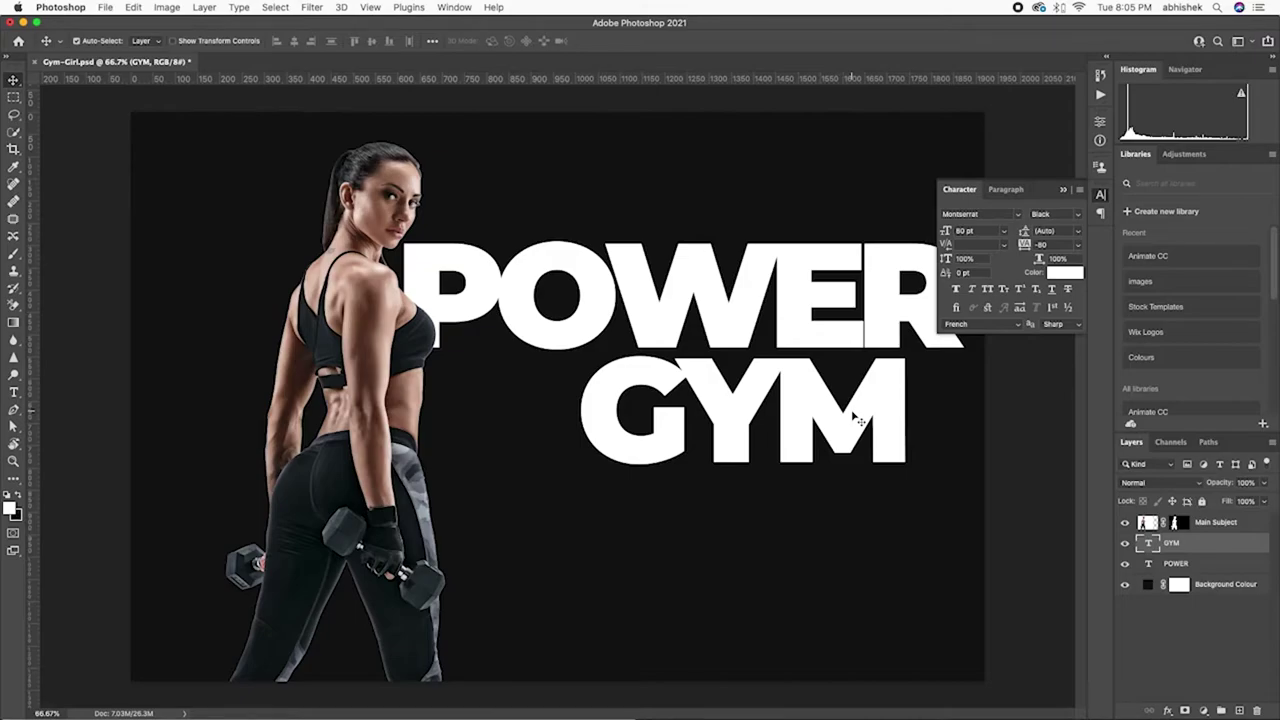
{"action": "key", "text": "shift+Down"}
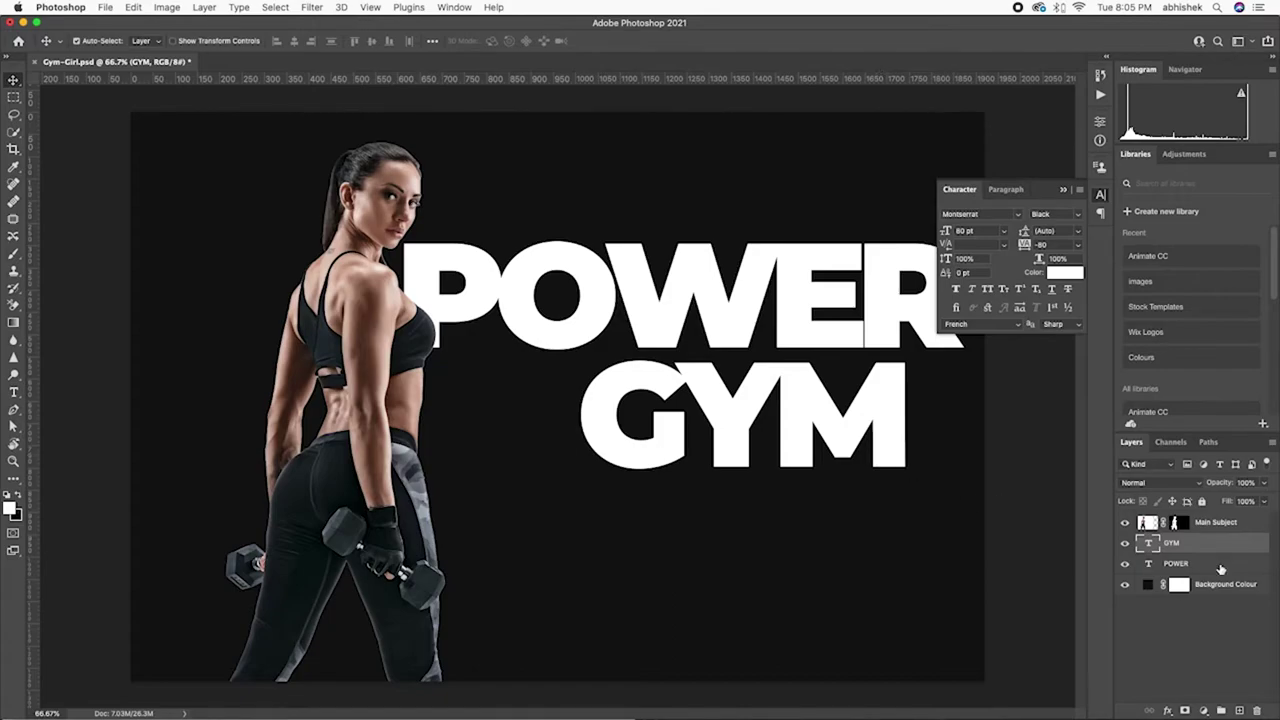
- Group the POWER and GYM layers into a group named 'Text'
{"action": "left_click", "coordinate": [1205, 569], "text": "shift"}
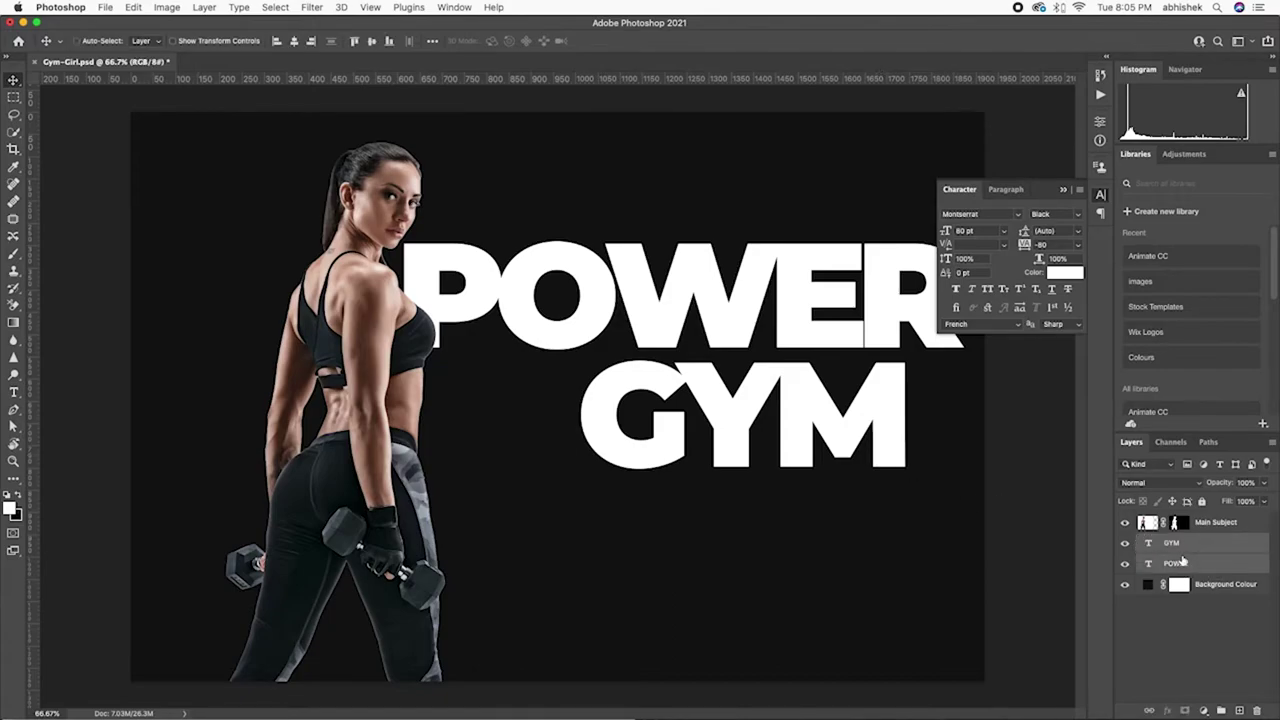
{"action": "key", "text": "ctrl+g"}
{"action": "double_click", "coordinate": [1176, 541]}
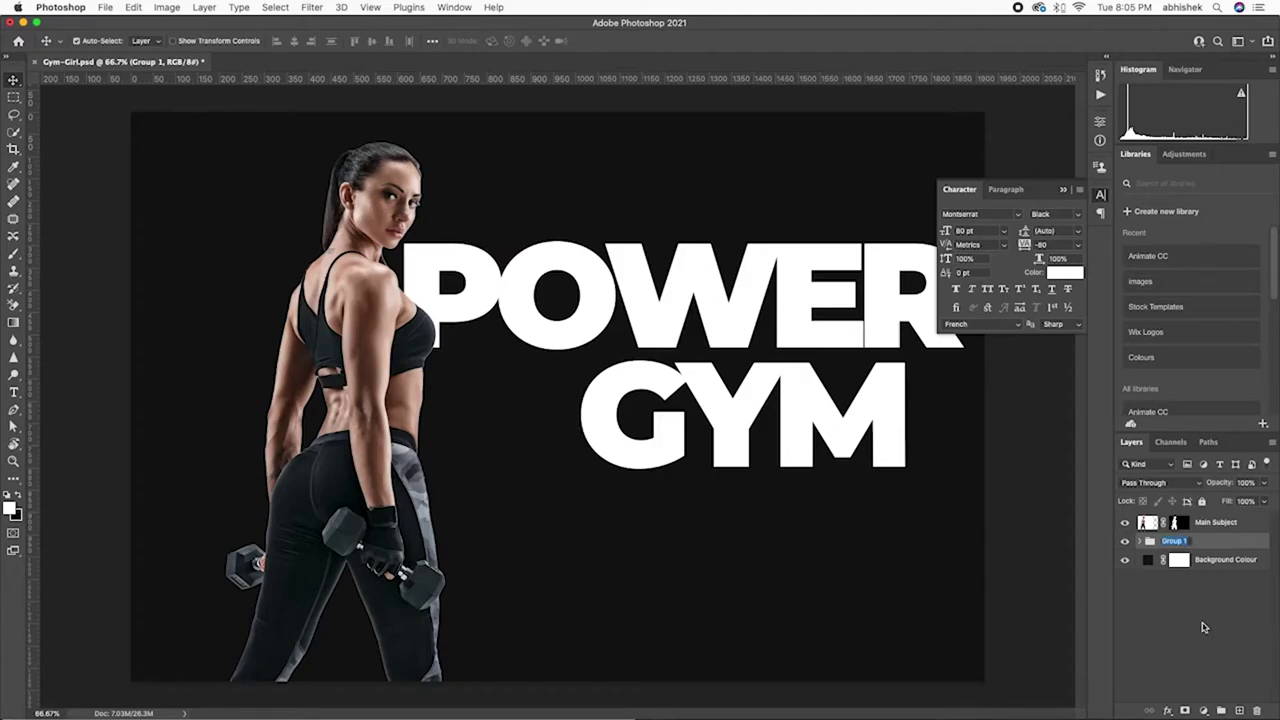
{"action": "type", "text": "Text"}
{"action": "key", "text": "Return"}
- Scale the POWER GYM title down slightly to 77.22 pt
{"action": "key", "text": "ctrl+t"}
{"action": "left_click_drag", "start_coordinate": [405, 243], "coordinate": [425, 249]}
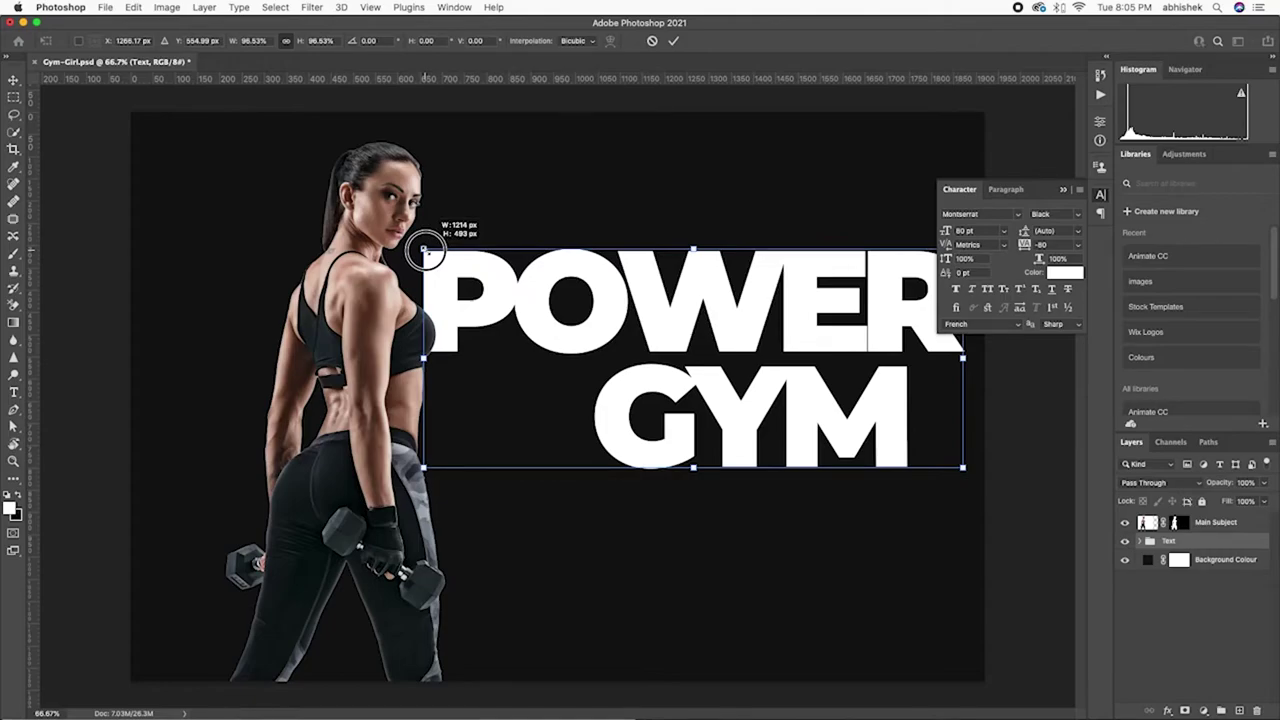
{"action": "key", "text": "Return"}
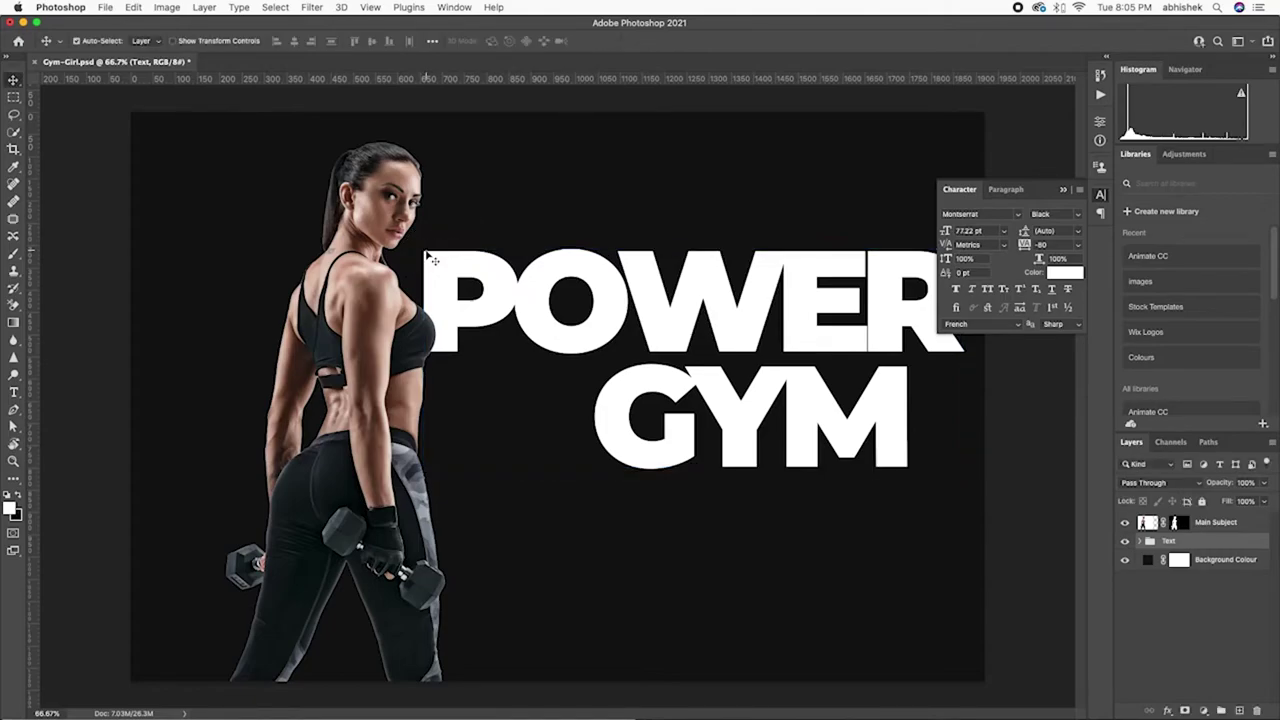
- Left-align GYM with POWER using Align Left Edges
{"action": "left_click", "coordinate": [1141, 541]}
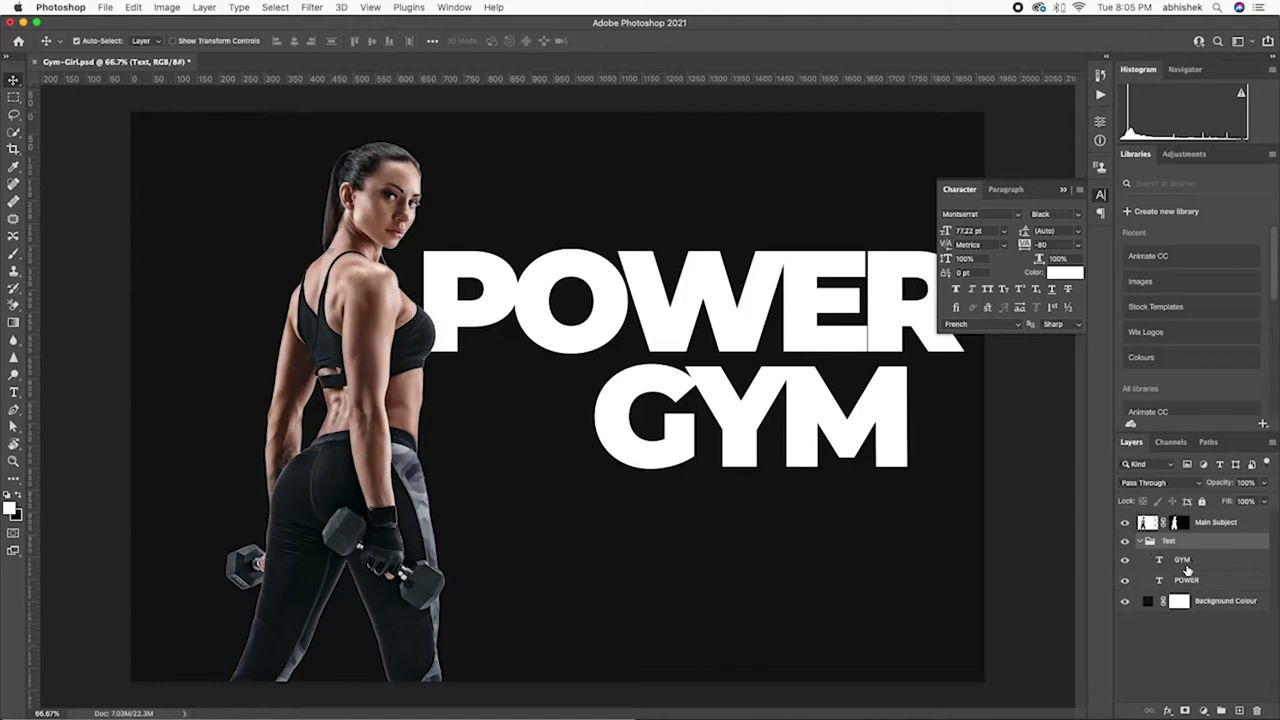
{"action": "left_click", "coordinate": [1187, 563]}
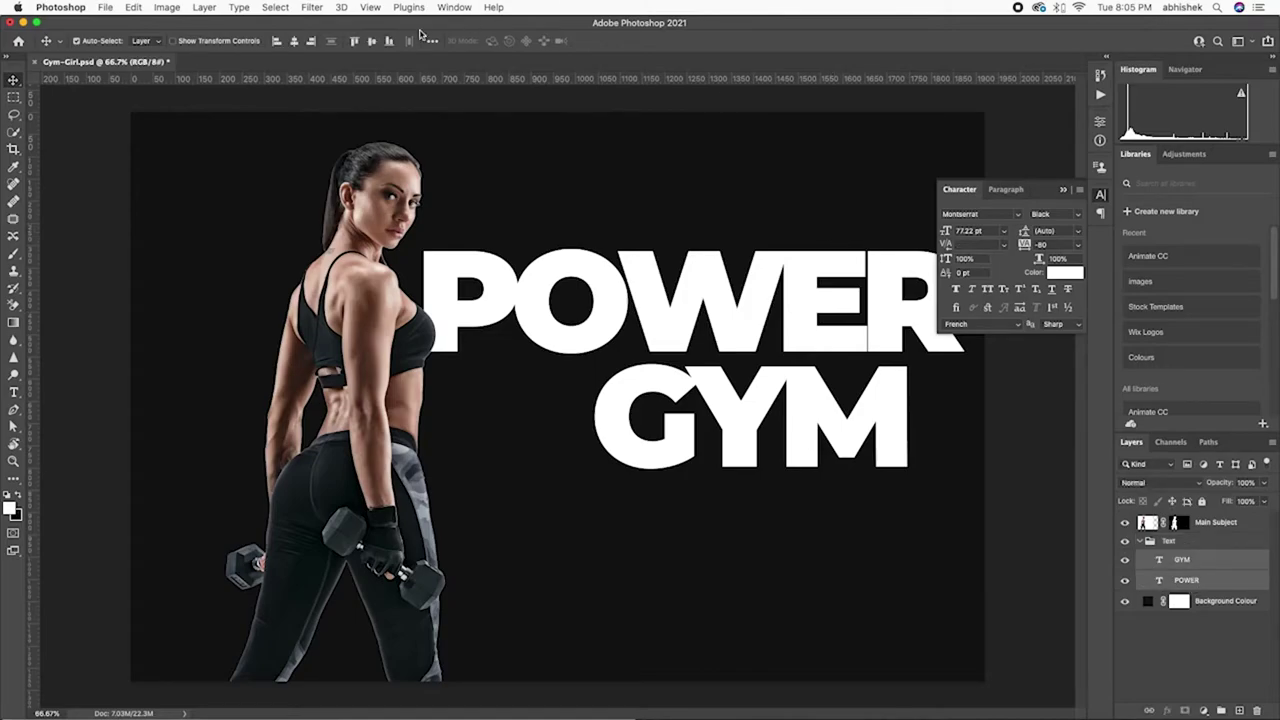
{"action": "left_click", "coordinate": [277, 42]}
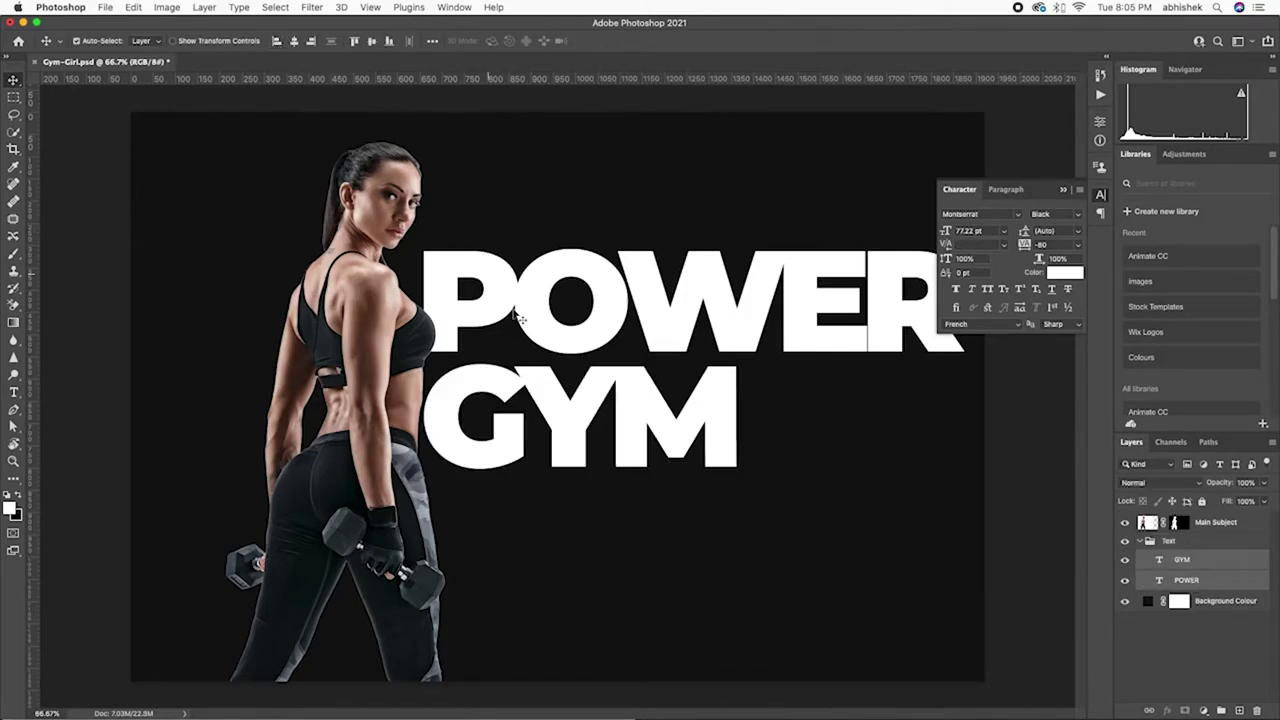
- Enlarge GYM to about 139% so it spans beneath POWER
{"action": "left_click", "coordinate": [1200, 563]}
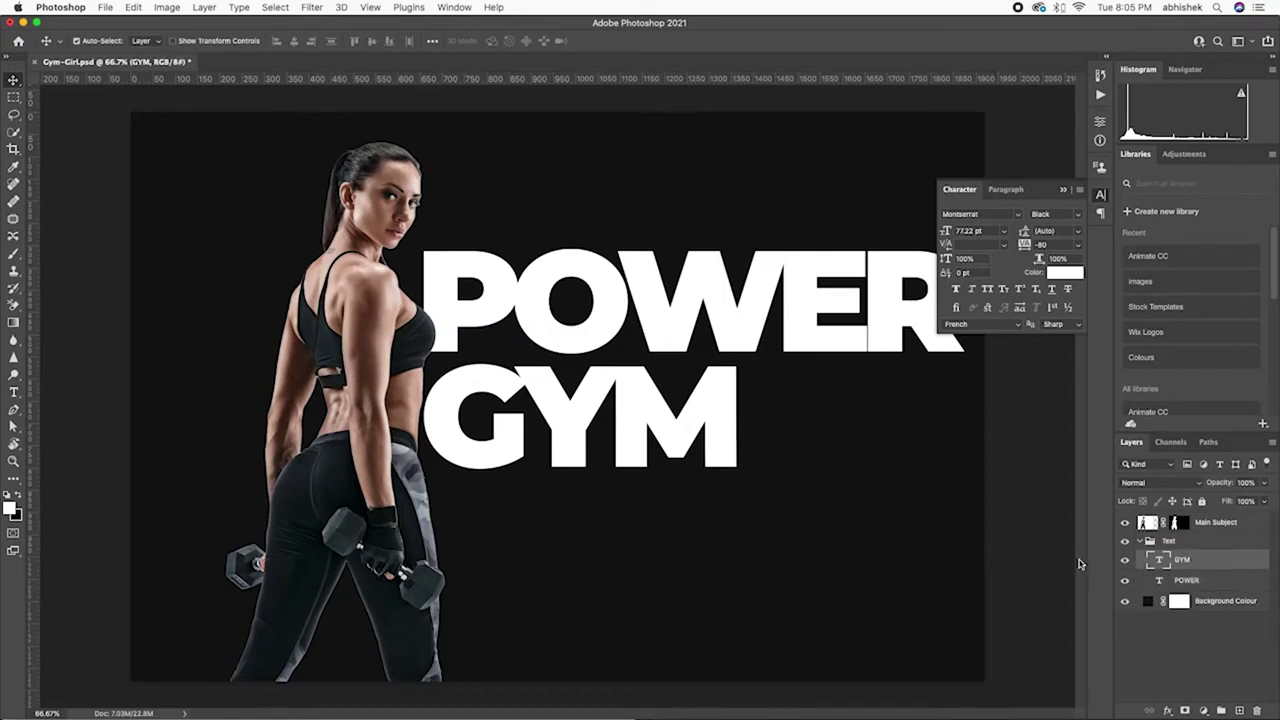
{"action": "key", "text": "ctrl+t"}
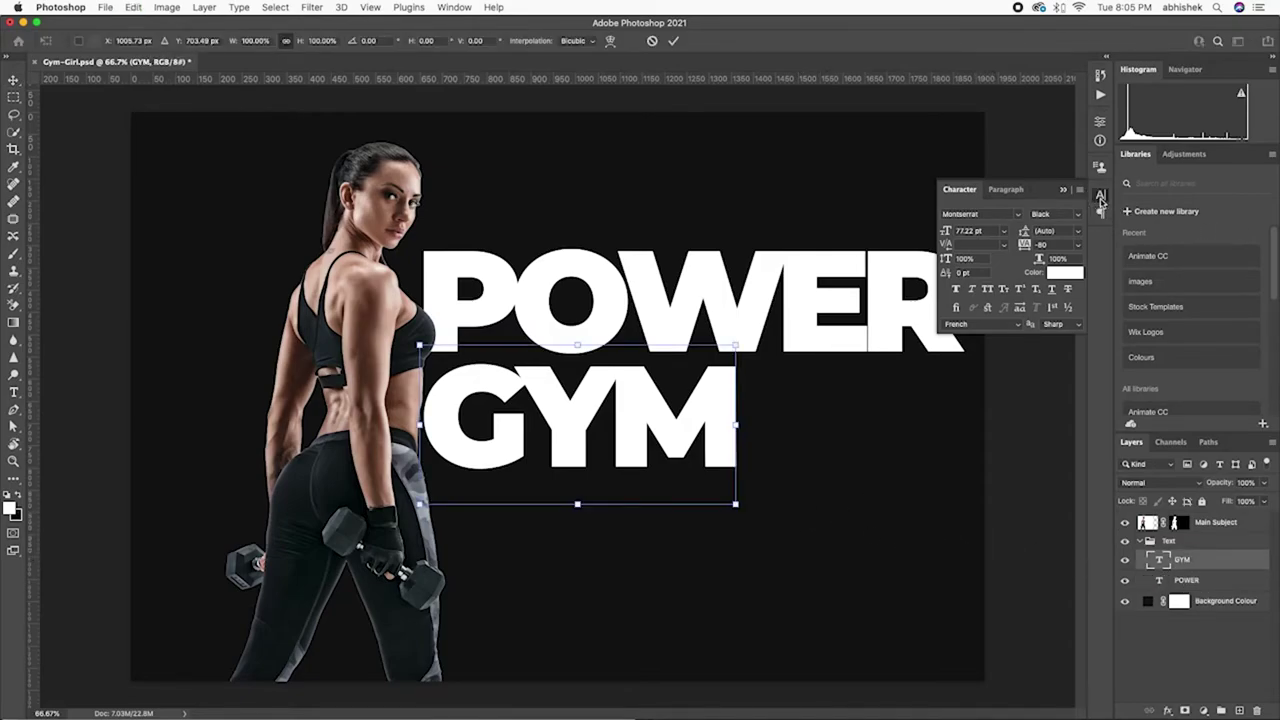
{"action": "left_click", "coordinate": [1100, 195]}
{"action": "left_click_drag", "start_coordinate": [735, 507], "coordinate": [961, 619]}
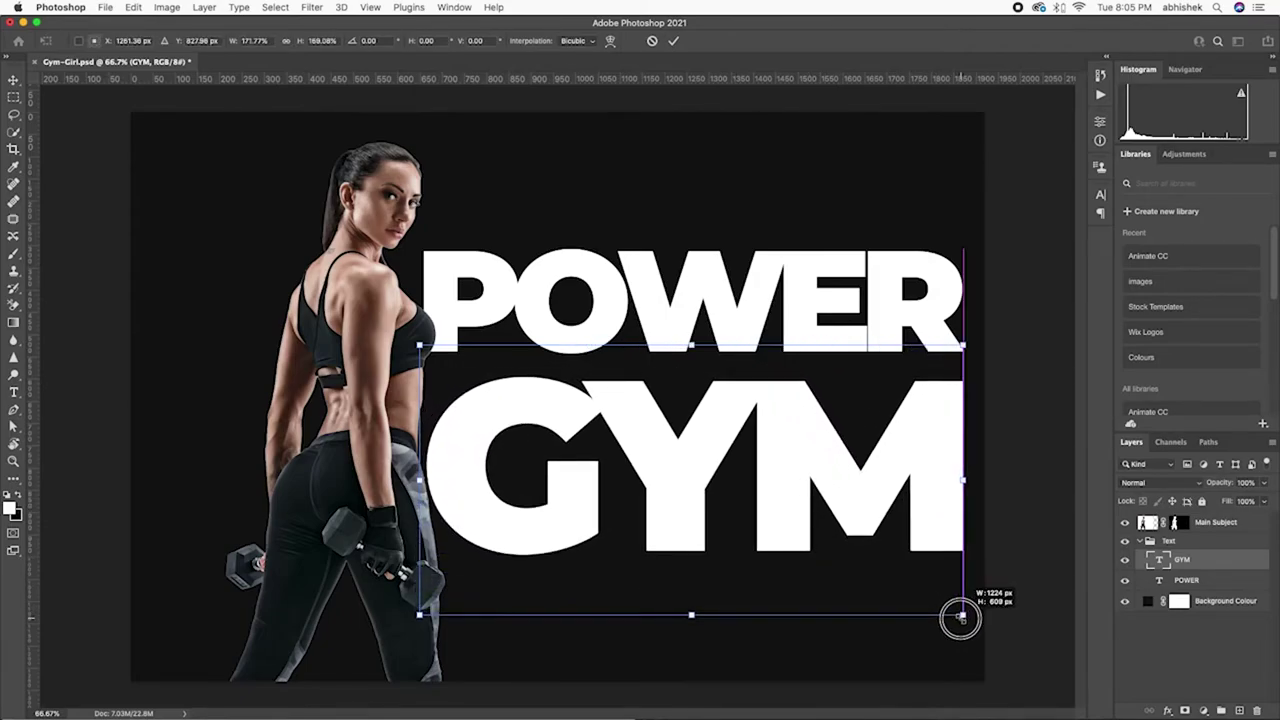
{"action": "left_click_drag", "start_coordinate": [961, 619], "coordinate": [959, 617]}
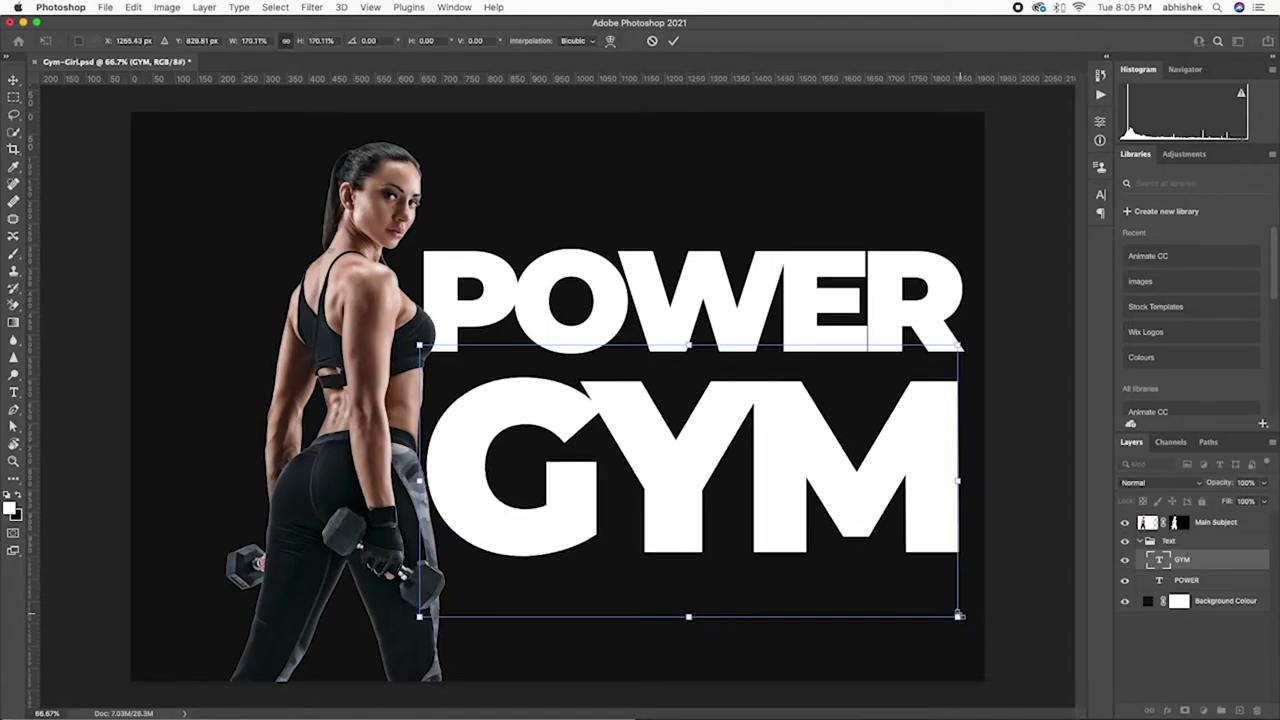
{"action": "key", "text": "Escape"}
{"action": "key", "text": "ctrl+t"}
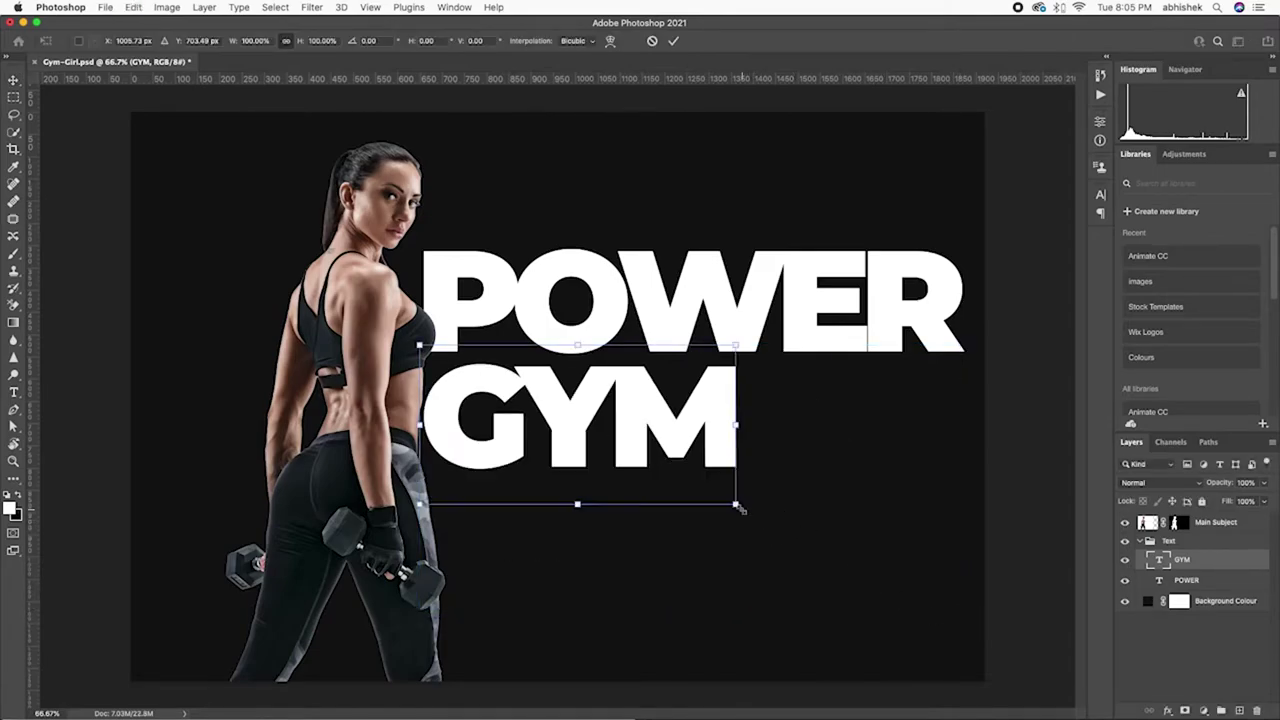
{"action": "left_click_drag", "start_coordinate": [737, 506], "coordinate": [800, 553]}
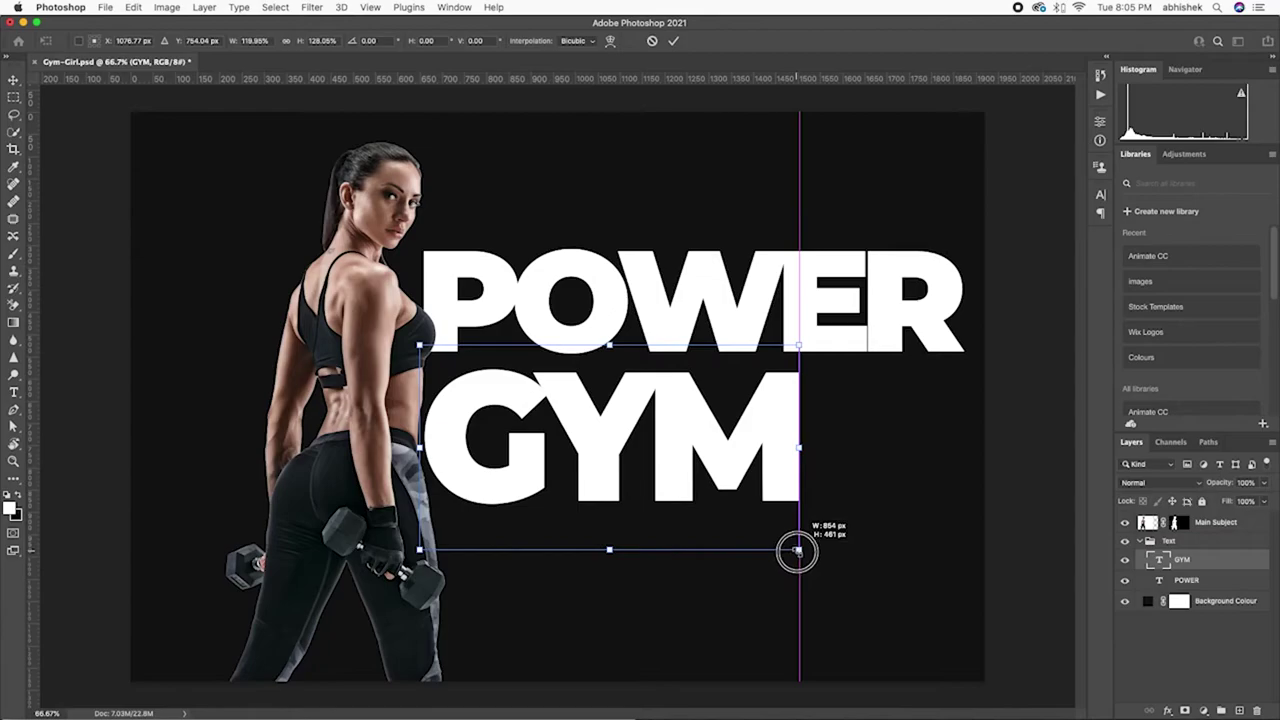
{"action": "key", "text": "ctrl+z"}
{"action": "key", "text": "Escape"}
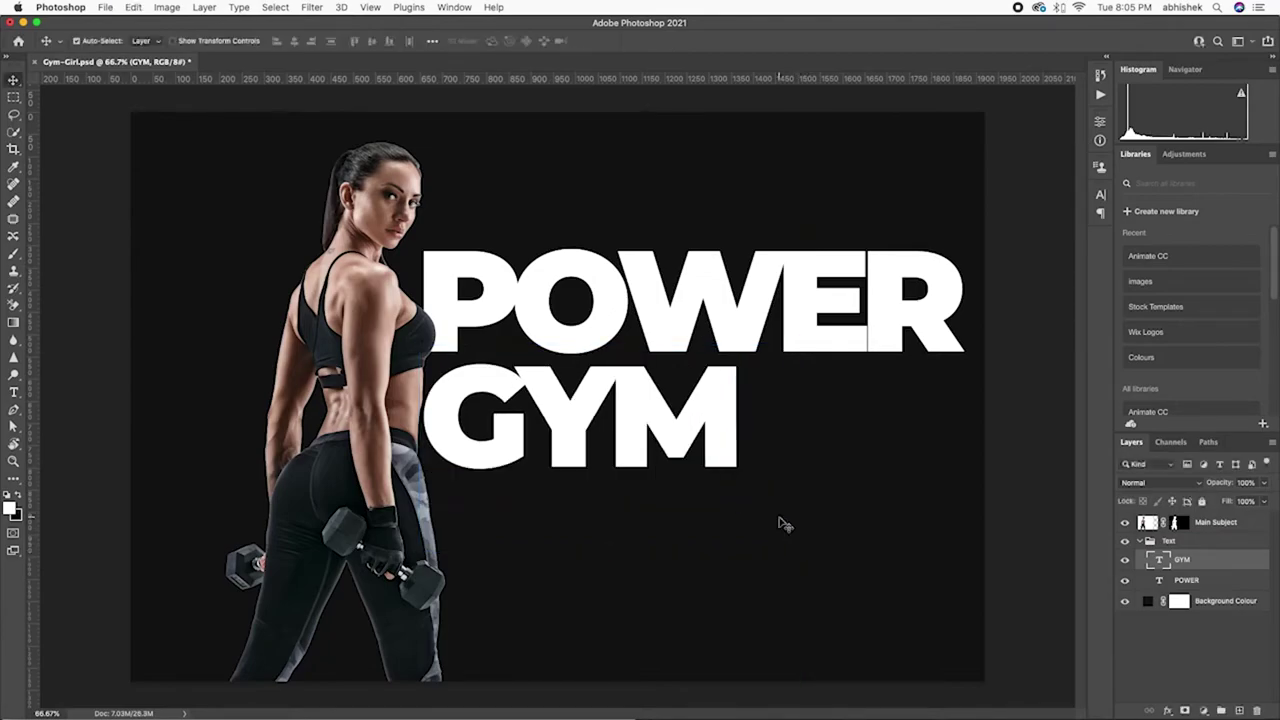
{"action": "key", "text": "ctrl+t"}
{"action": "left_click_drag", "start_coordinate": [739, 507], "coordinate": [863, 563]}
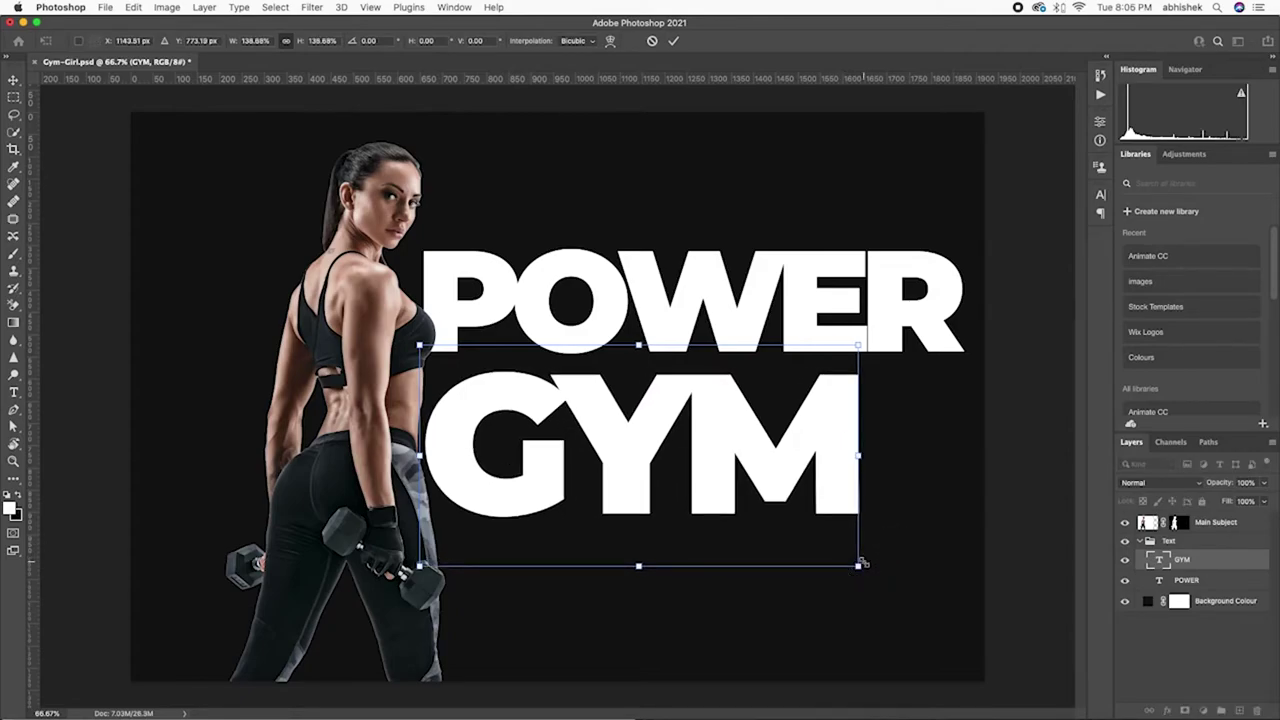
{"action": "key", "text": "Return"}
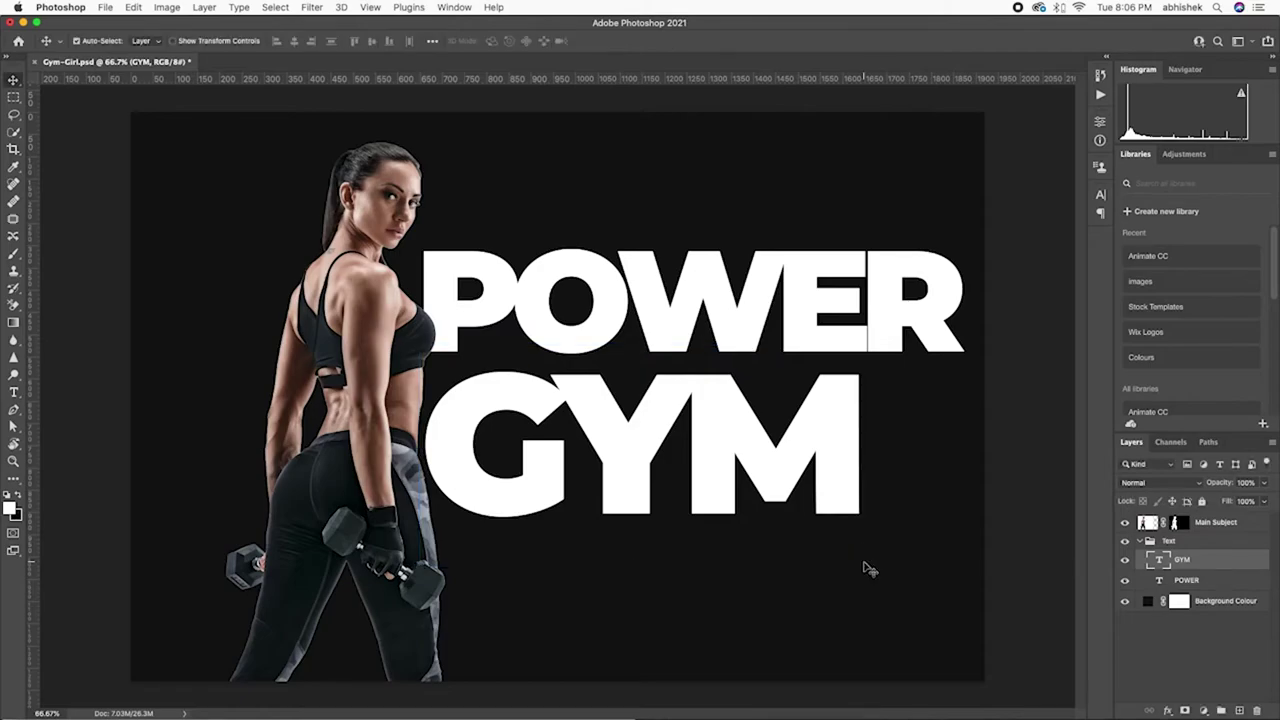
- Nudge GYM up until it tucks tightly under POWER
{"action": "key", "text": "shift+Up"}
{"action": "key", "text": "shift+Up"}
{"action": "key", "text": "shift+Up"}
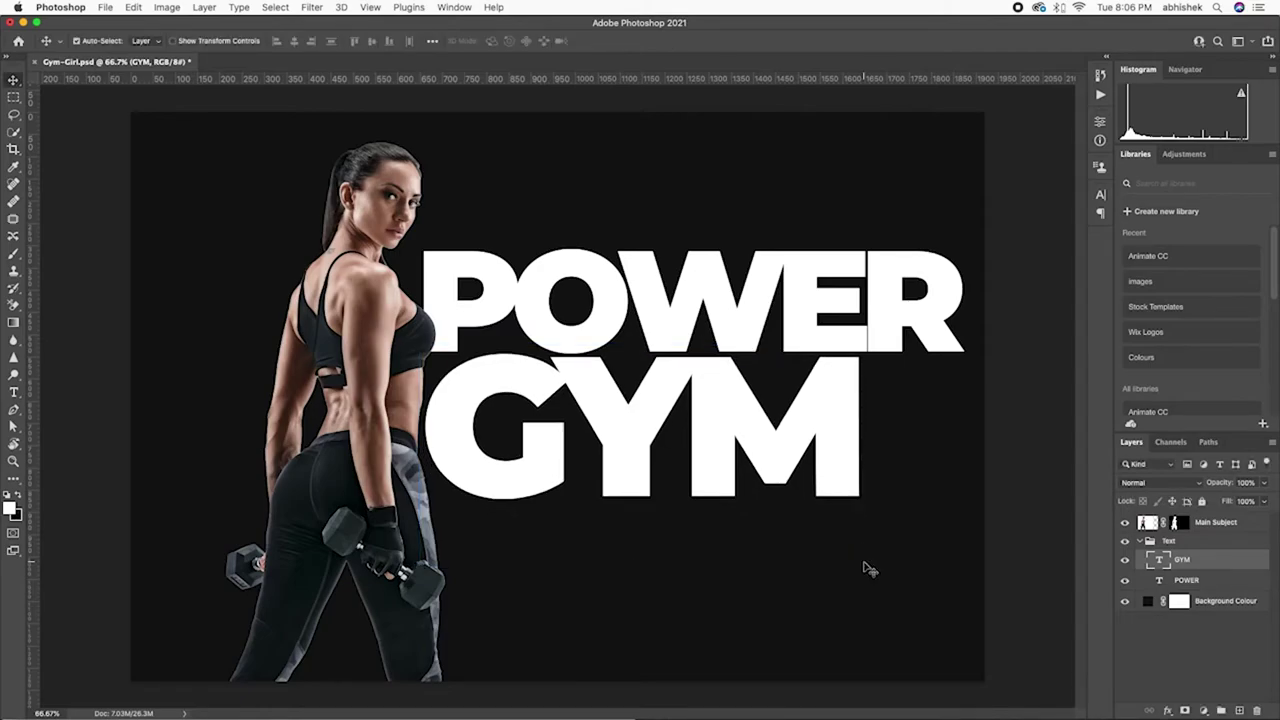
{"action": "key", "text": "shift+Up"}
{"action": "key", "text": "shift+Up"}
{"action": "key", "text": "shift+Up"}
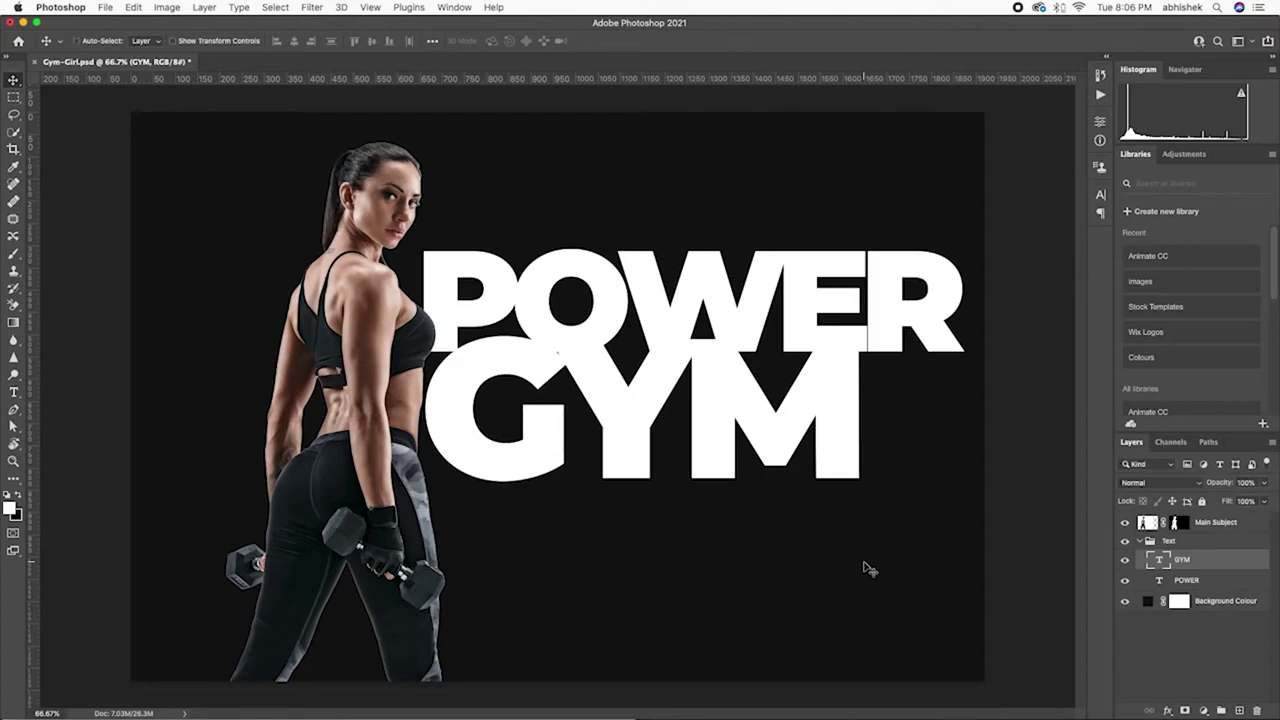
{"action": "key", "text": "shift+Up"}
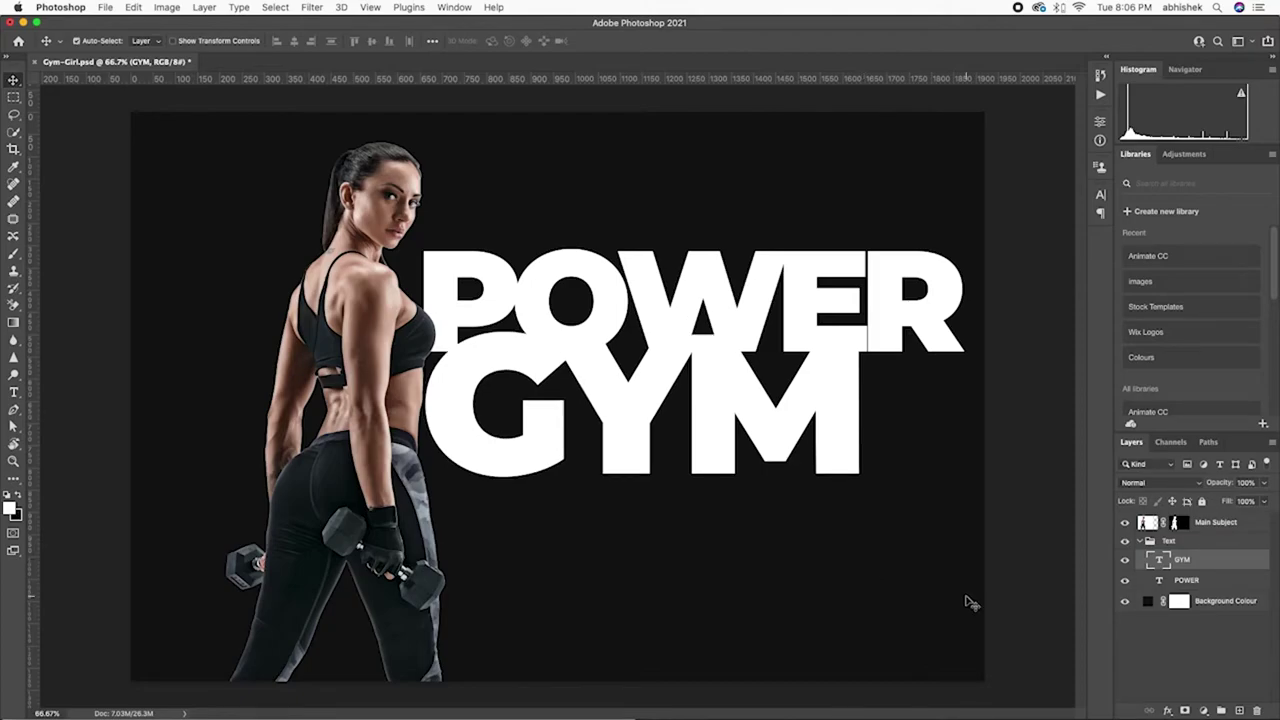
- Add a drop shadow to GYM, cast upward onto POWER at about 78% opacity
{"action": "left_click", "coordinate": [1204, 710]}
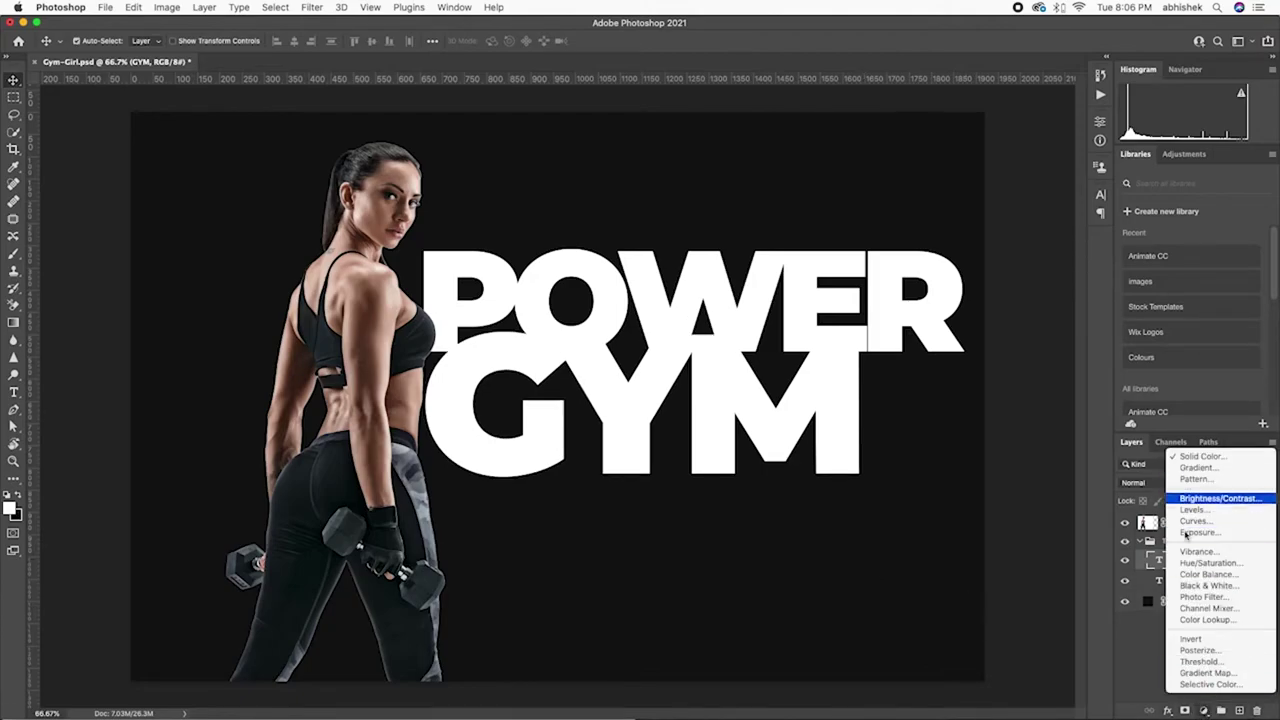
{"action": "left_click", "coordinate": [1167, 710]}
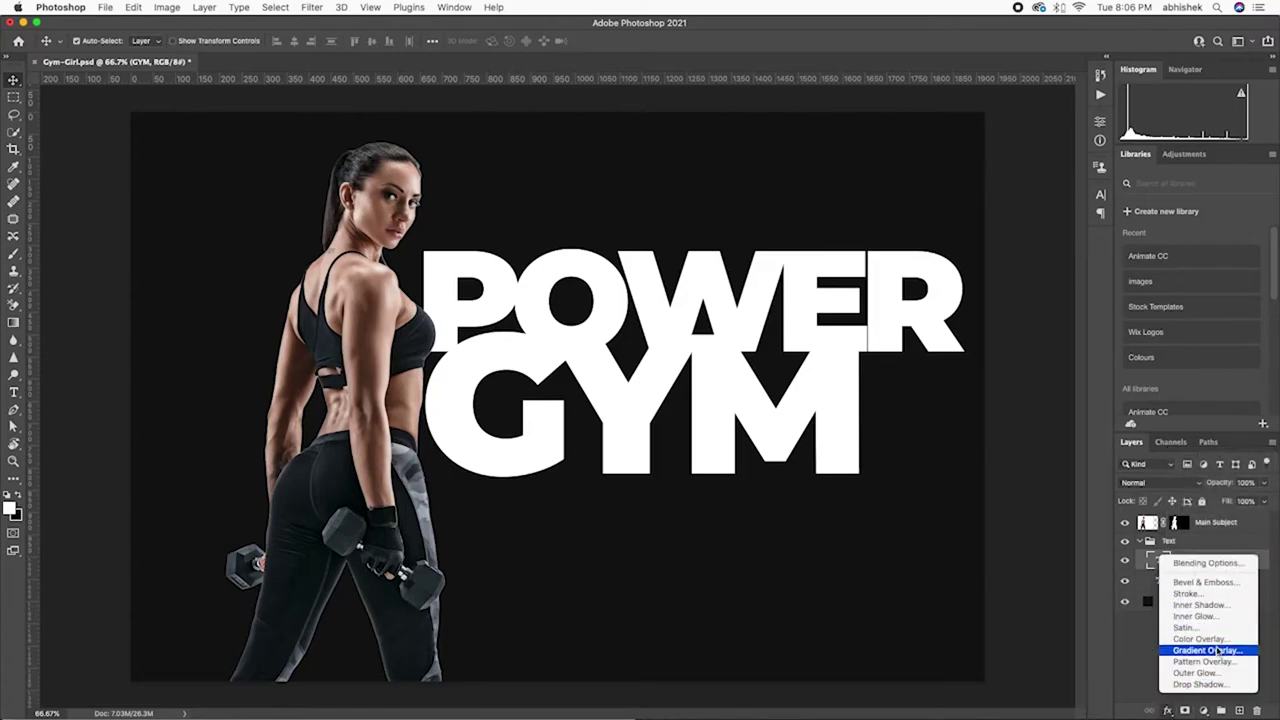
{"action": "left_click", "coordinate": [1200, 684]}
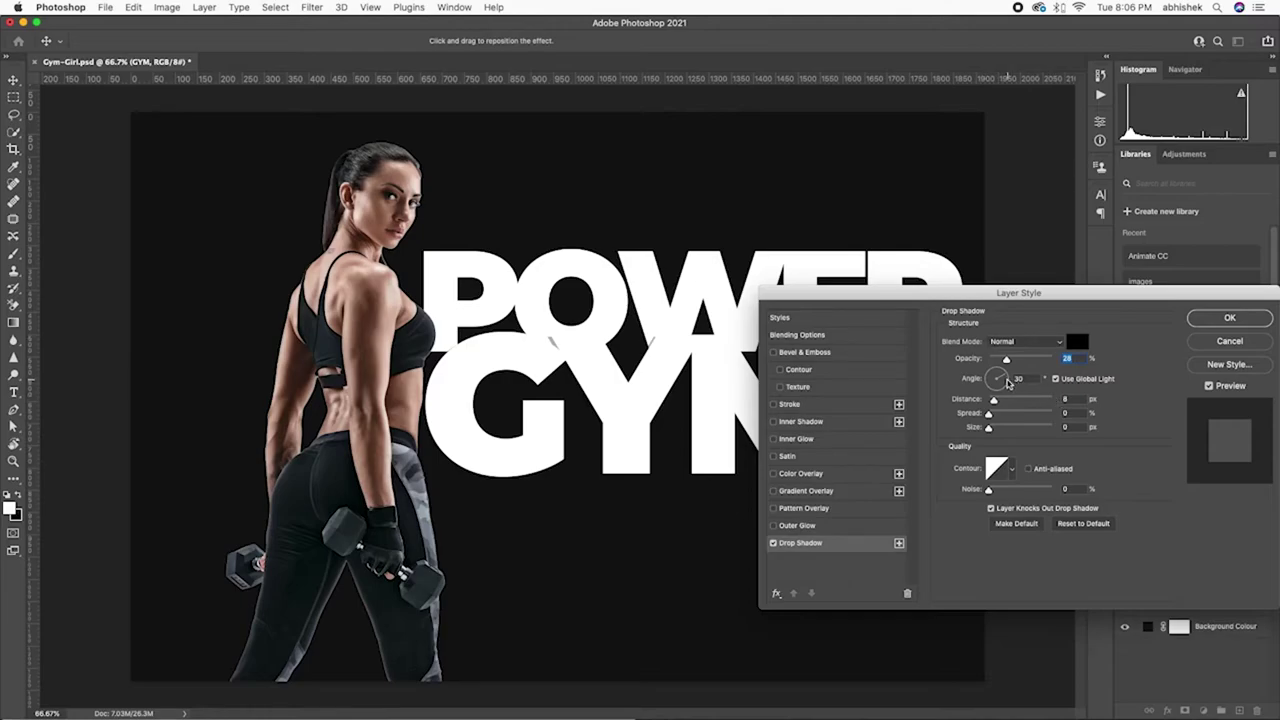
{"action": "left_click_drag", "start_coordinate": [1001, 381], "coordinate": [997, 367]}
{"action": "mouse_move", "coordinate": [1006, 358]}
{"action": "left_mouse_down"}
{"action": "mouse_move", "coordinate": [1054, 363]}
{"action": "mouse_move", "coordinate": [1000, 425]}
{"action": "mouse_move", "coordinate": [1004, 402]}
{"action": "left_mouse_up"}
{"action": "left_click", "coordinate": [1000, 381]}
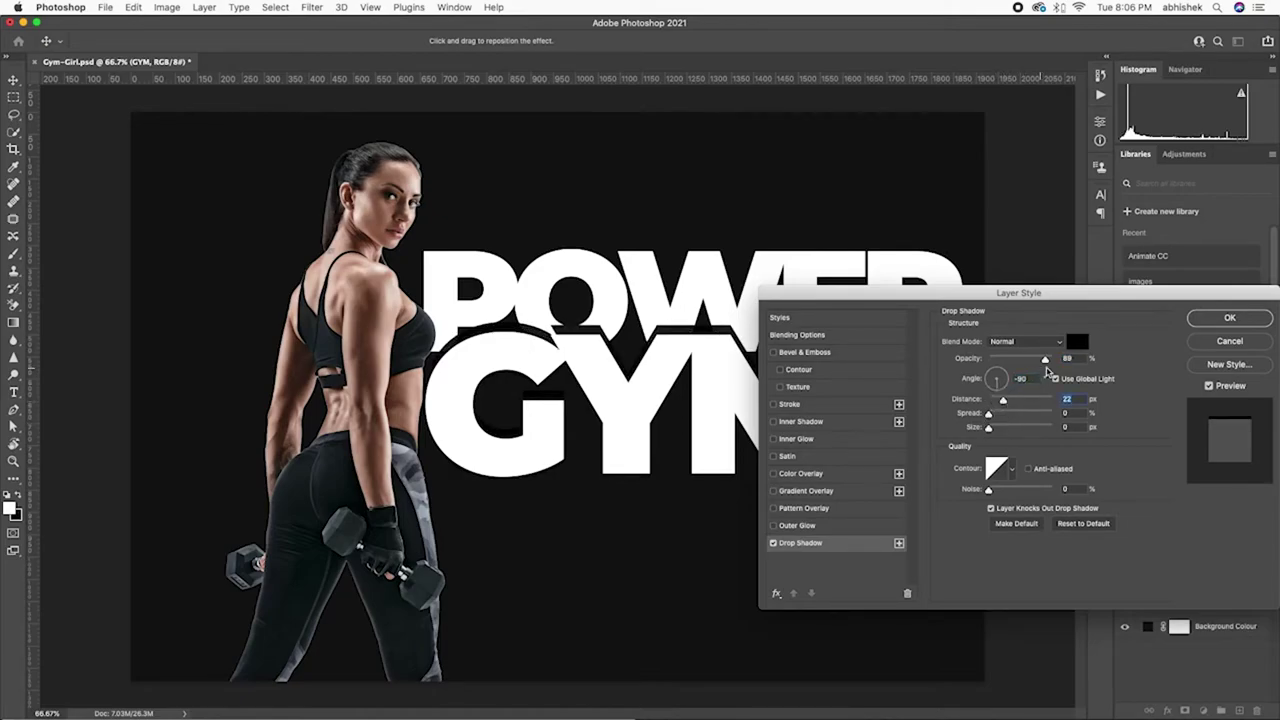
{"action": "left_click_drag", "start_coordinate": [1045, 359], "coordinate": [1016, 360]}
- Give the shadow distance 42, size 150 and 4% opacity, then centre GYM under POWER
{"action": "left_click_drag", "start_coordinate": [1024, 292], "coordinate": [1014, 316]}
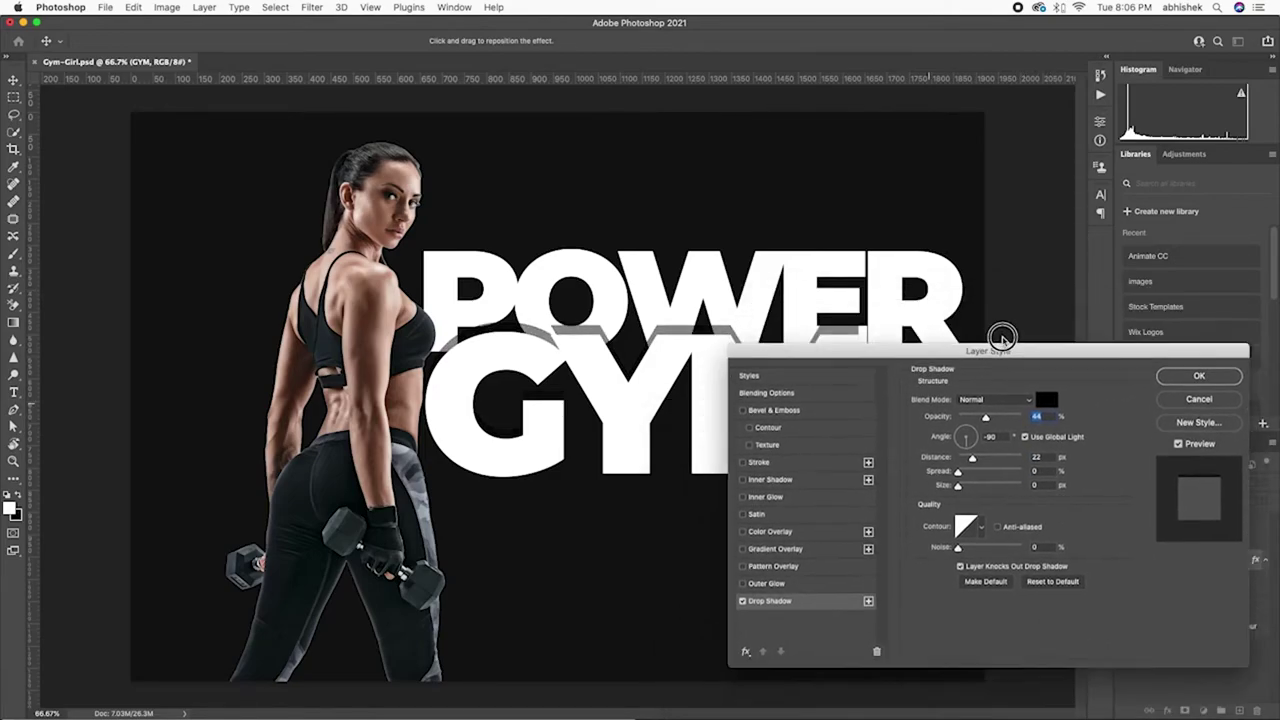
{"action": "mouse_move", "coordinate": [980, 450]}
{"action": "left_mouse_down"}
{"action": "mouse_move", "coordinate": [1003, 452]}
{"action": "mouse_move", "coordinate": [1006, 427]}
{"action": "left_mouse_up"}
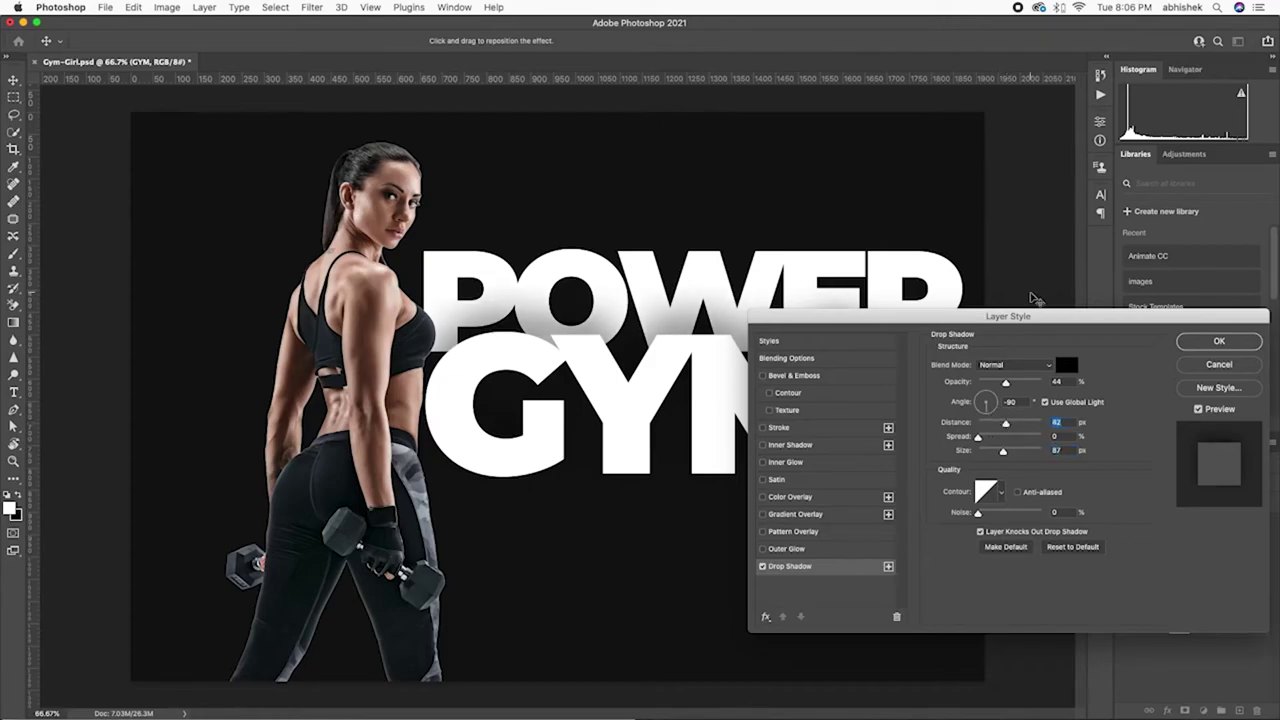
{"action": "mouse_move", "coordinate": [1026, 317]}
{"action": "left_mouse_down"}
{"action": "mouse_move", "coordinate": [1010, 420]}
{"action": "mouse_move", "coordinate": [1010, 373]}
{"action": "left_mouse_up"}
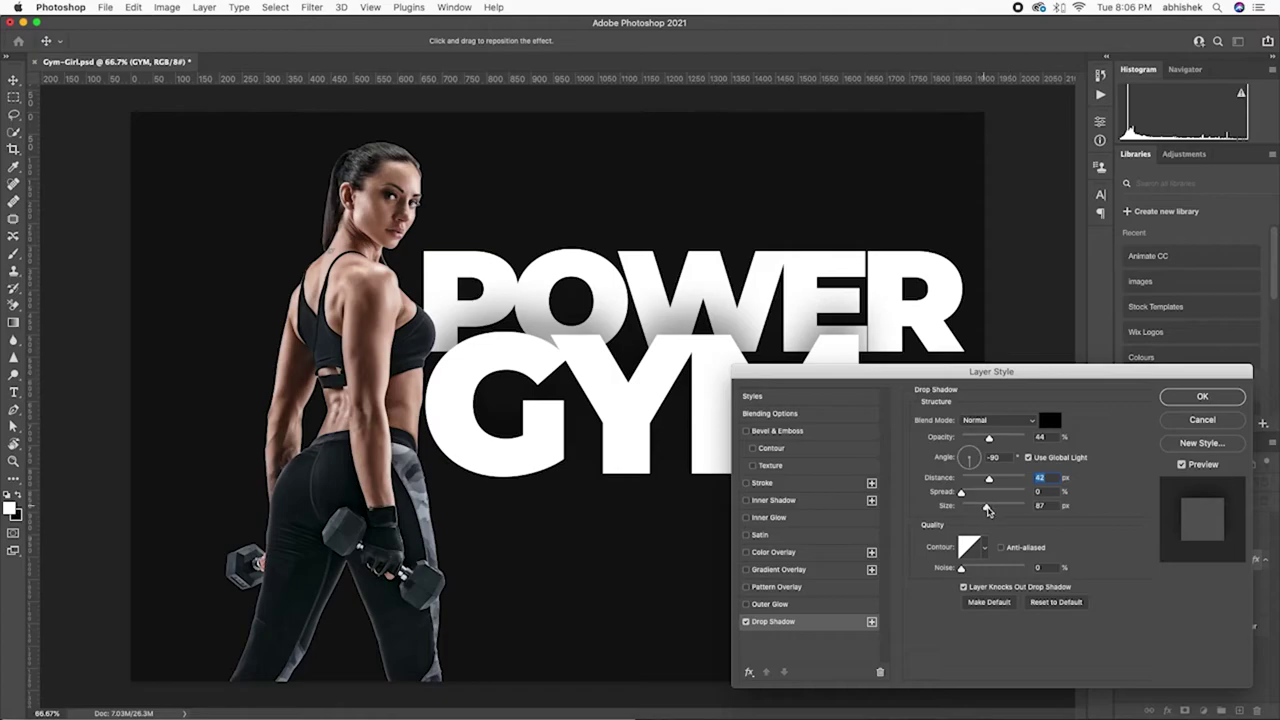
{"action": "mouse_move", "coordinate": [986, 506]}
{"action": "left_mouse_down"}
{"action": "mouse_move", "coordinate": [1014, 508]}
{"action": "mouse_move", "coordinate": [994, 508]}
{"action": "left_mouse_up"}
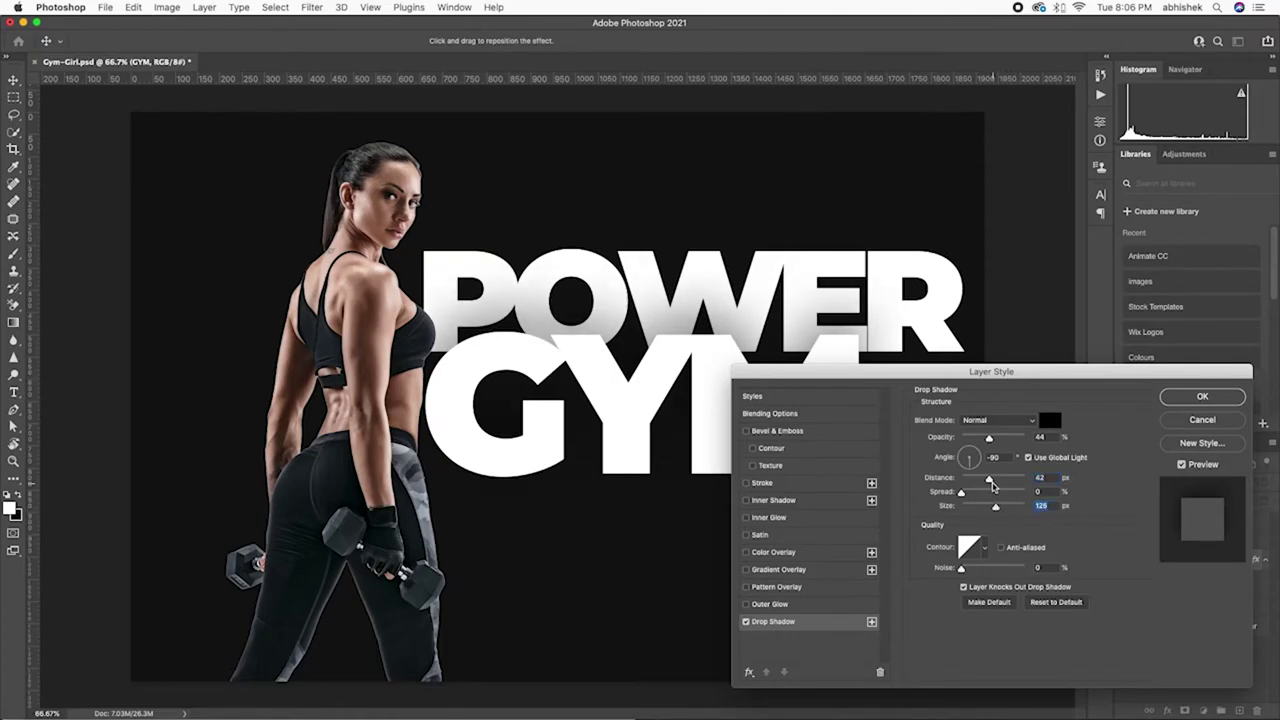
{"action": "mouse_move", "coordinate": [990, 441]}
{"action": "left_mouse_down"}
{"action": "mouse_move", "coordinate": [970, 438]}
{"action": "mouse_move", "coordinate": [995, 438]}
{"action": "left_mouse_up"}
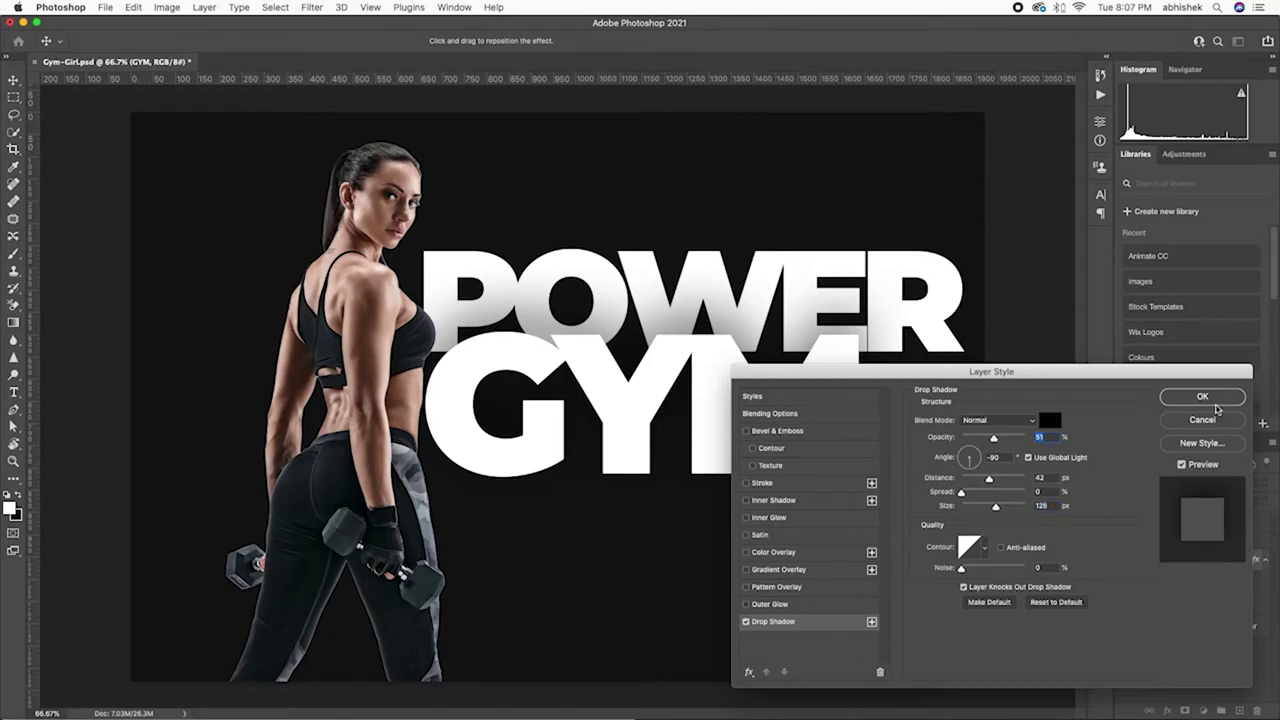
{"action": "type", "text": "40"}
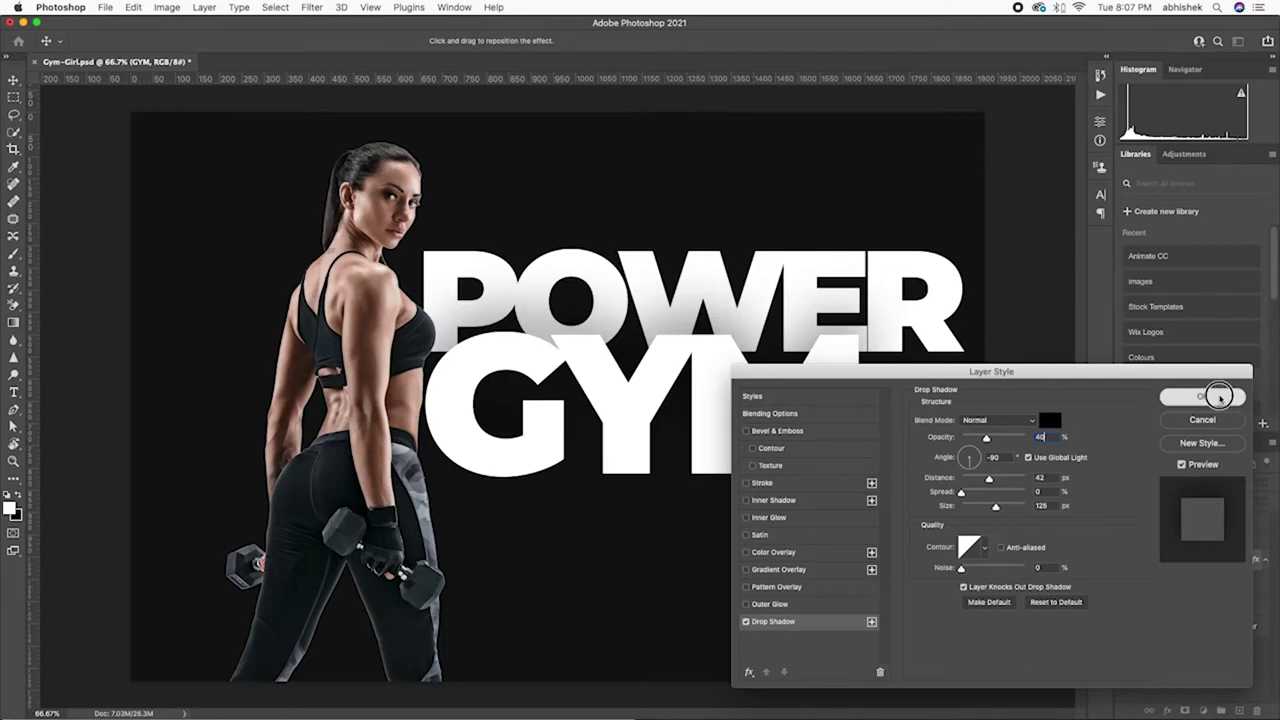
{"action": "left_click", "coordinate": [1202, 396]}
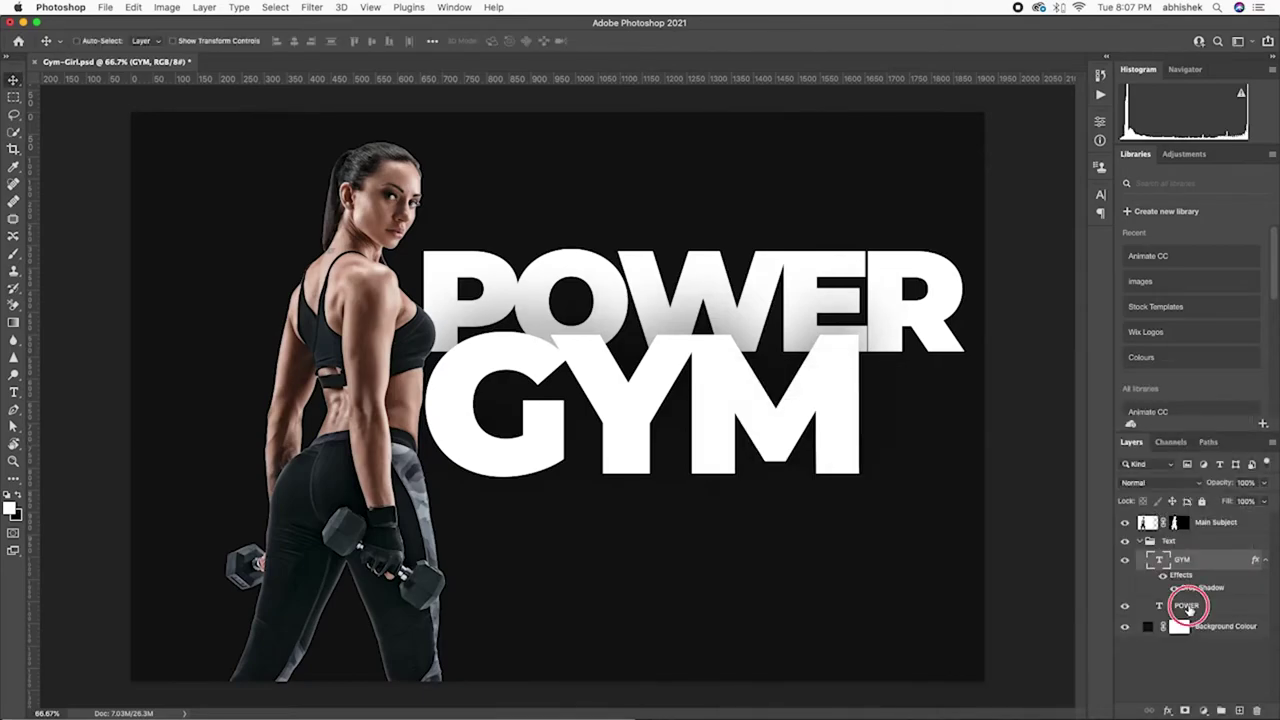
{"action": "left_click", "coordinate": [1198, 608], "text": "shift"}
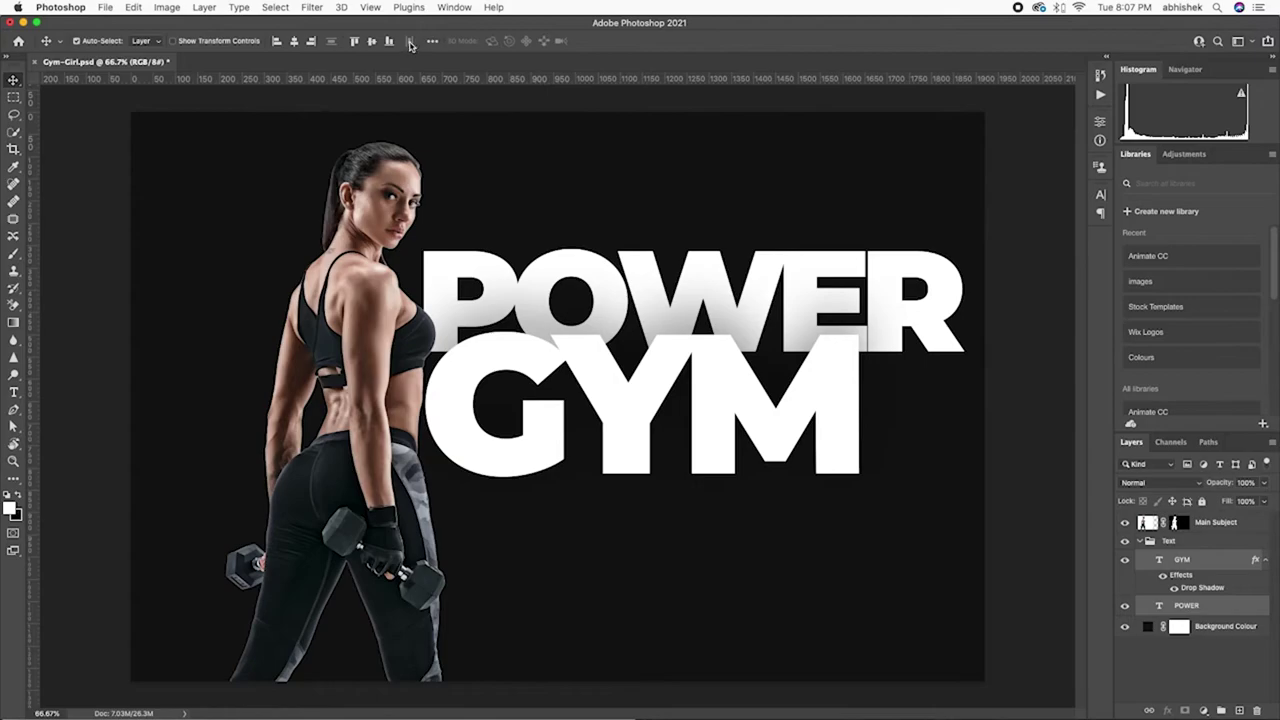
{"action": "left_click", "coordinate": [293, 43]}
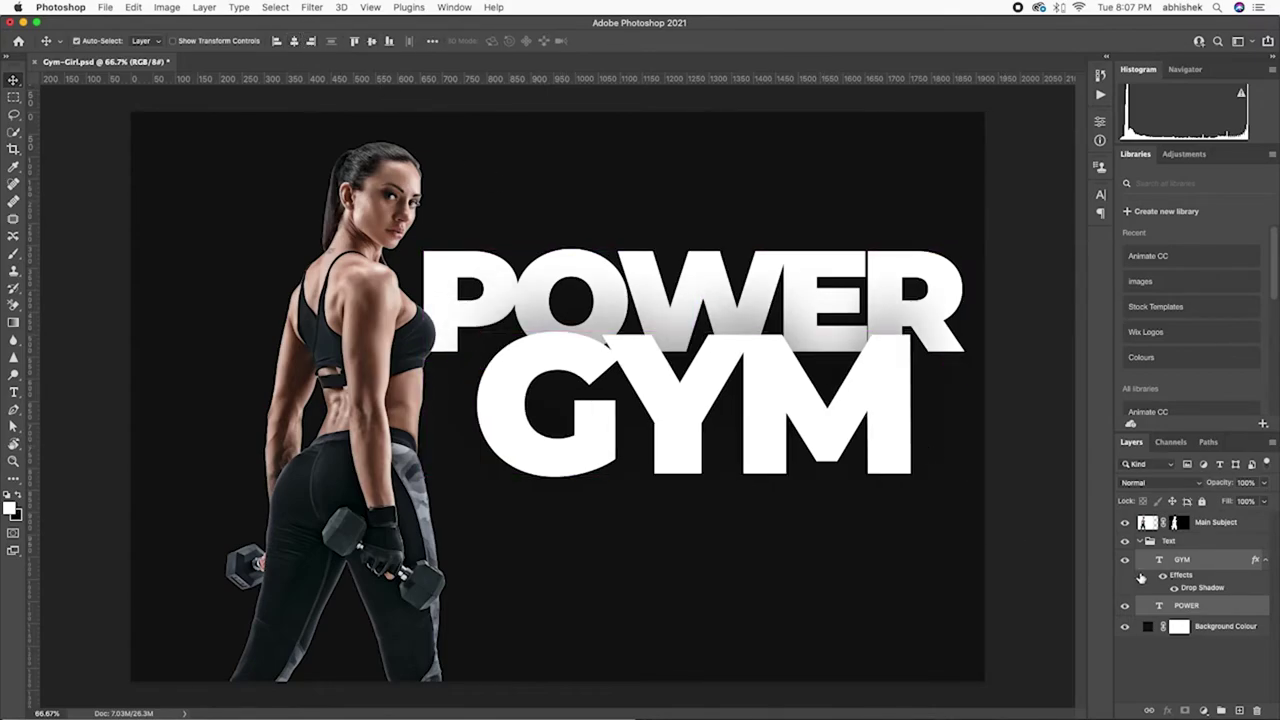
- Free-transform GYM and nudge it right until its right edge matches POWER's
{"action": "left_click", "coordinate": [1187, 561]}
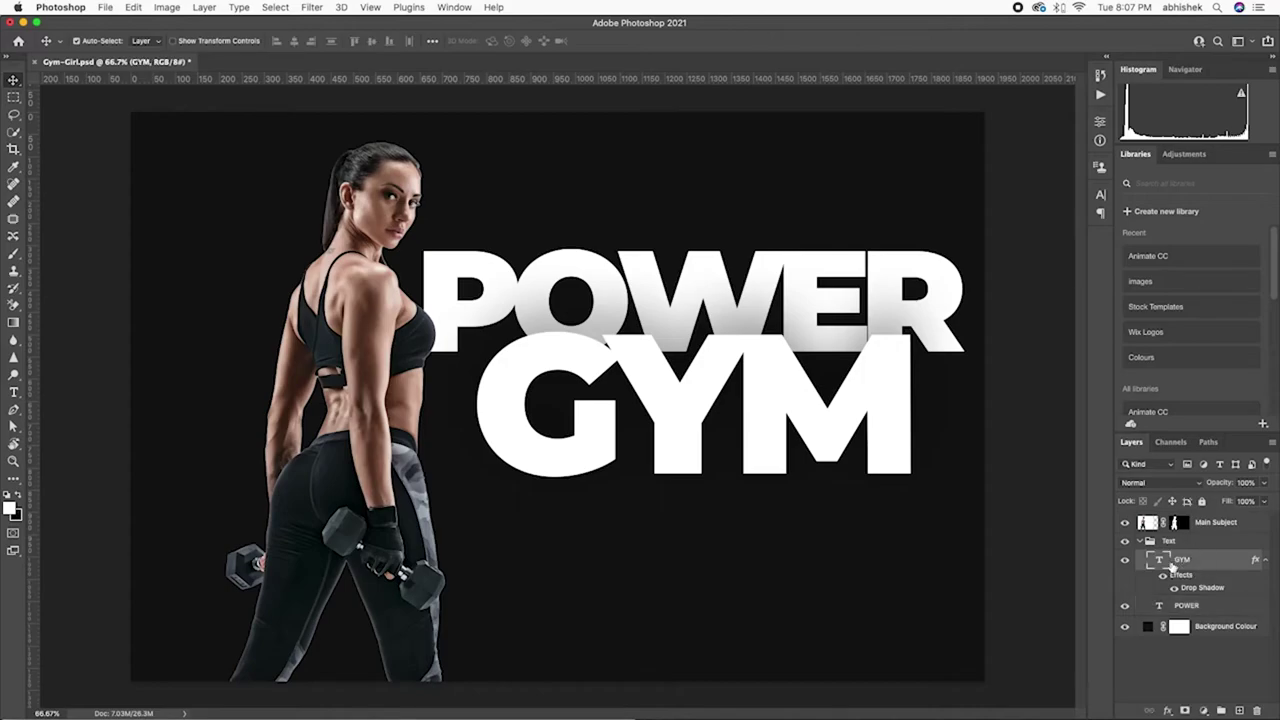
{"action": "key", "text": "ctrl+t"}
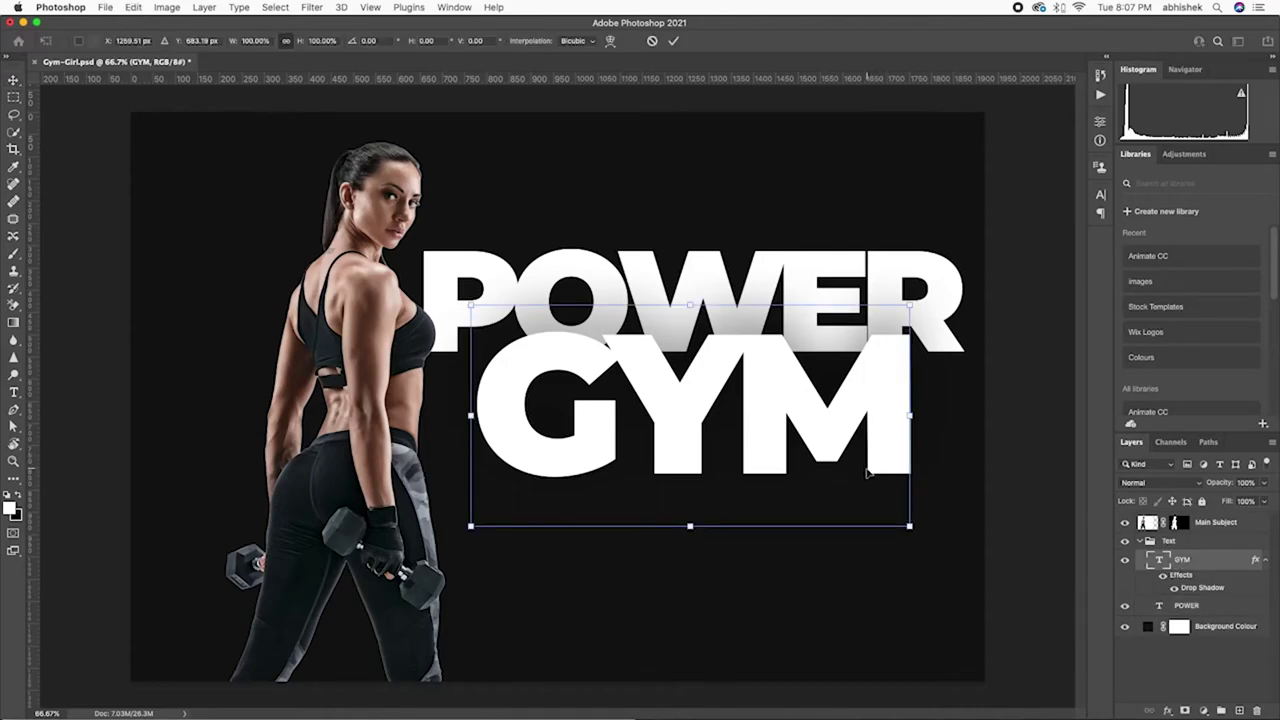
{"action": "key", "text": "Left"}
{"action": "key", "text": "Left"}
{"action": "key", "text": "Left"}
{"action": "key", "text": "Left"}
{"action": "key", "text": "Left"}
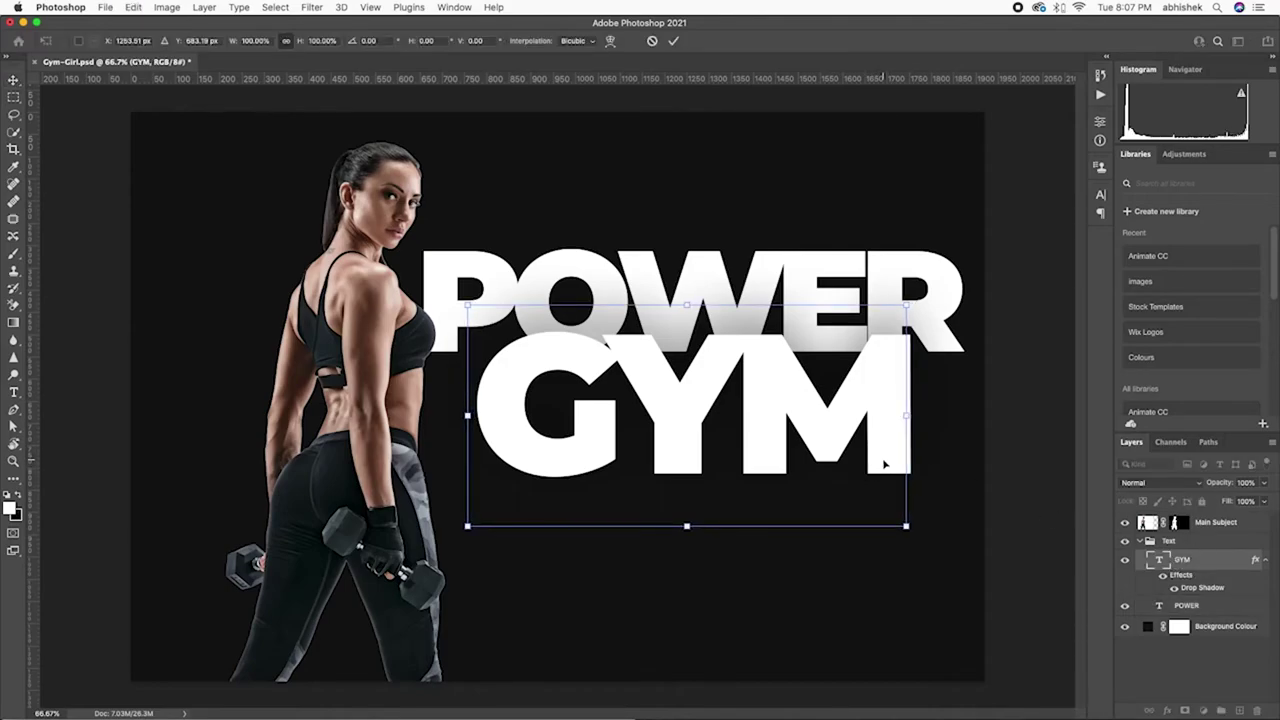
{"action": "key", "text": "Left"}
{"action": "key", "text": "Left"}
{"action": "key", "text": "Left"}
{"action": "key", "text": "Left"}
{"action": "key", "text": "Left"}
{"action": "key", "text": "Left"}
{"action": "key", "text": "Up"}
{"action": "key", "text": "Up"}
{"action": "key", "text": "Up"}
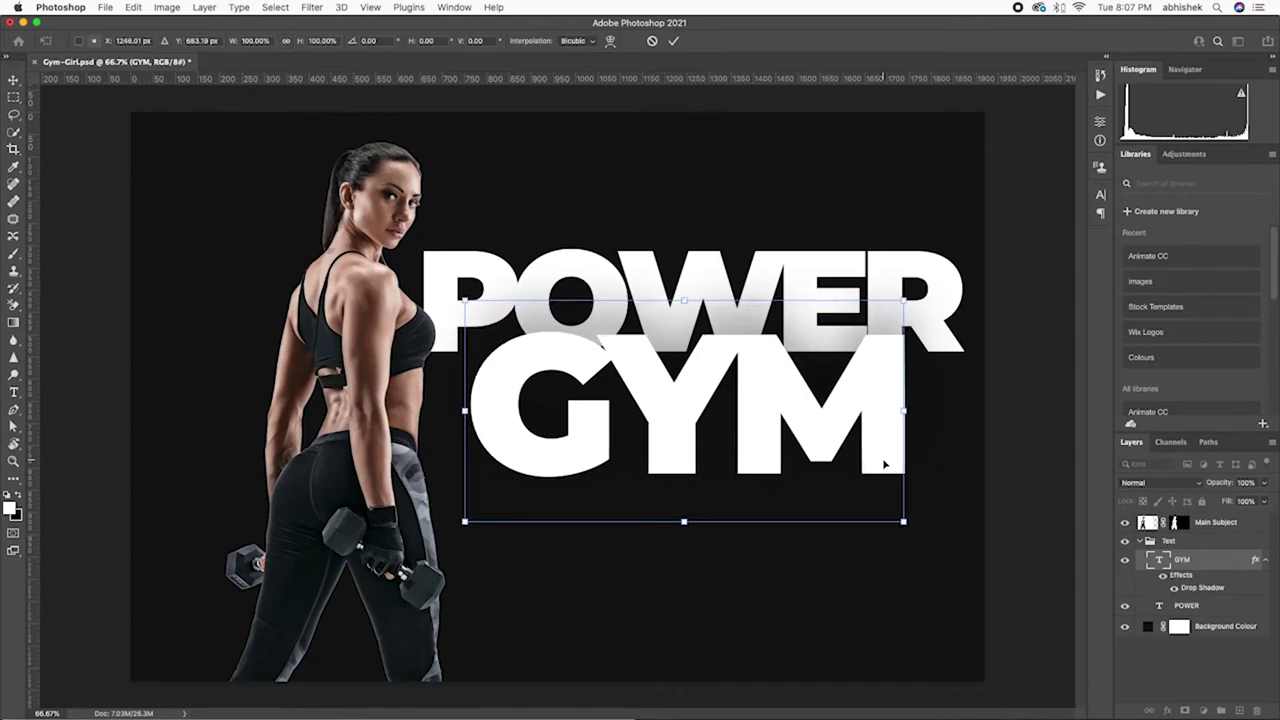
{"action": "key", "text": "Up"}
{"action": "key", "text": "Up"}
{"action": "key", "text": "Up"}
{"action": "key", "text": "Down"}
{"action": "key", "text": "Down"}
{"action": "key", "text": "Down"}
{"action": "key", "text": "Down"}
{"action": "key", "text": "Down"}
{"action": "key", "text": "Down"}
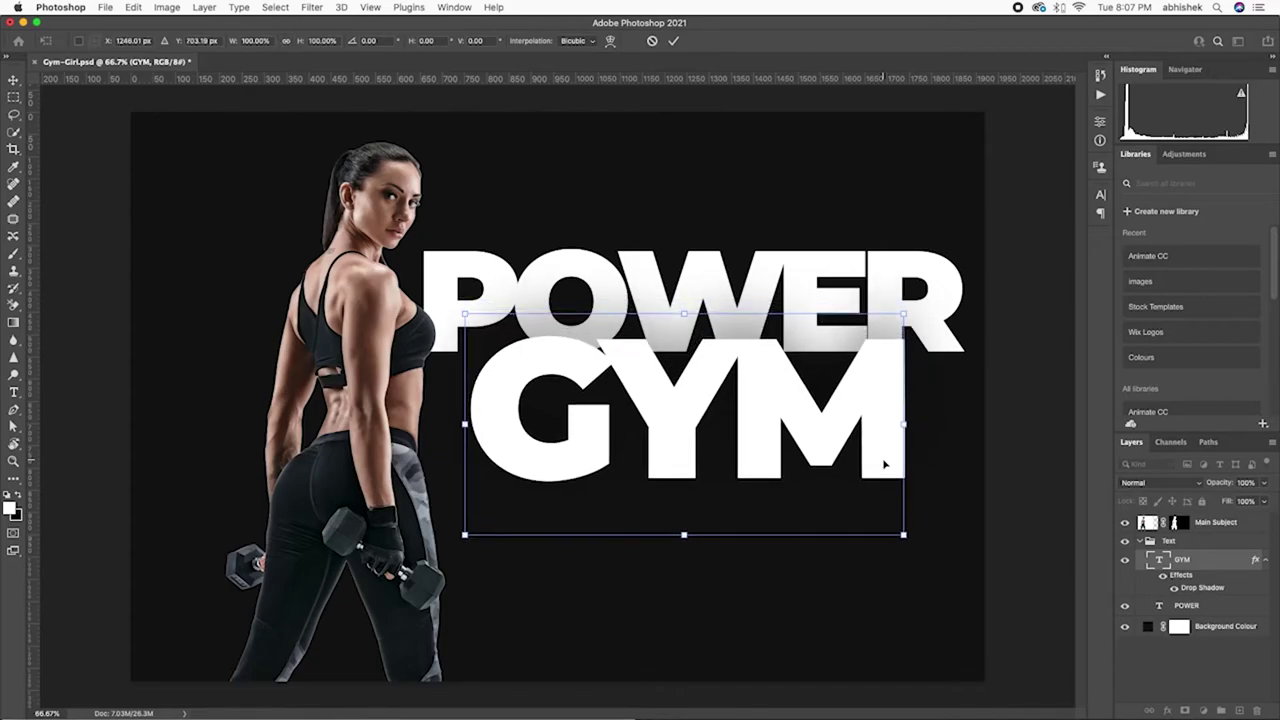
{"action": "key", "text": "Down"}
{"action": "key", "text": "Down"}
{"action": "key", "text": "Down"}
{"action": "key", "text": "Down"}
{"action": "key", "text": "Down"}
{"action": "key", "text": "Down"}
{"action": "key", "text": "Up"}
{"action": "key", "text": "Up"}
{"action": "key", "text": "Up"}
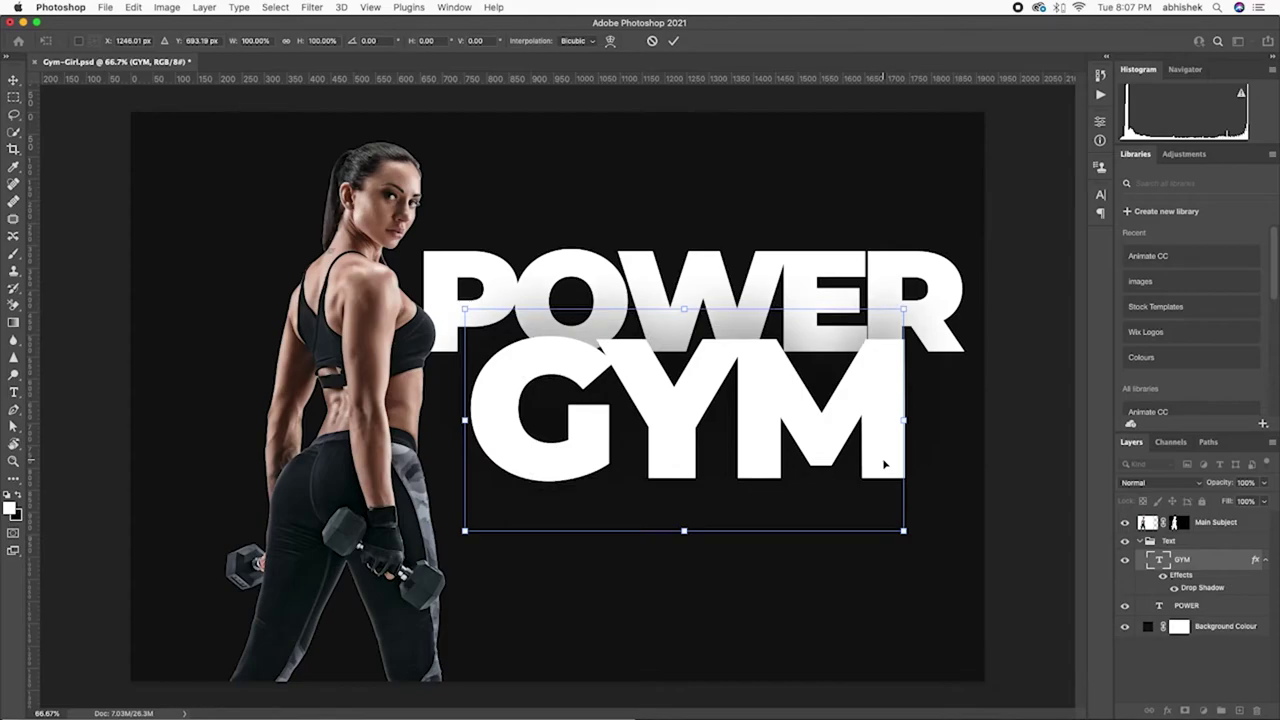
{"action": "key", "text": "shift+Right"}
{"action": "key", "text": "shift+Right"}
{"action": "key", "text": "shift+Right"}
{"action": "key", "text": "shift+Right"}
{"action": "key", "text": "shift+Right"}
{"action": "key", "text": "shift+Right"}
{"action": "key", "text": "shift+Right"}
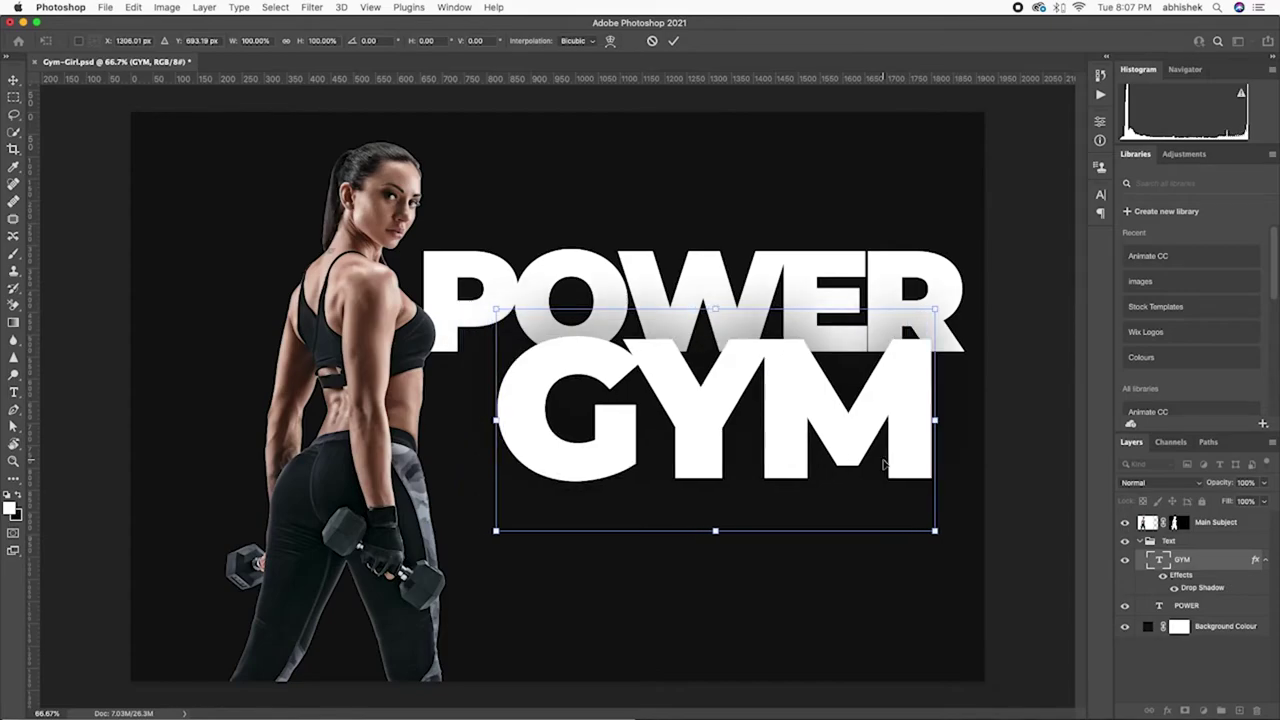
{"action": "key", "text": "shift+Right"}
{"action": "key", "text": "shift+Right"}
{"action": "key", "text": "shift+Right"}
{"action": "key", "text": "shift+Right"}
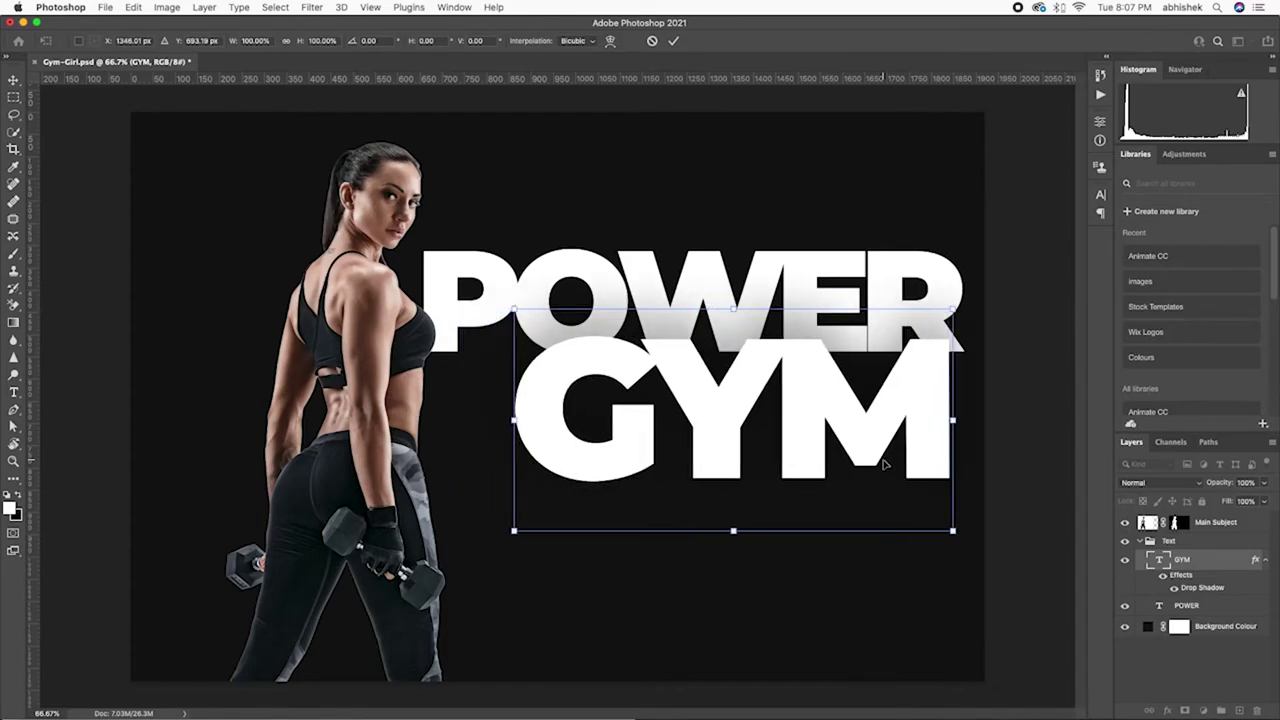
{"action": "key", "text": "shift+Right"}
{"action": "key", "text": "shift+Right"}
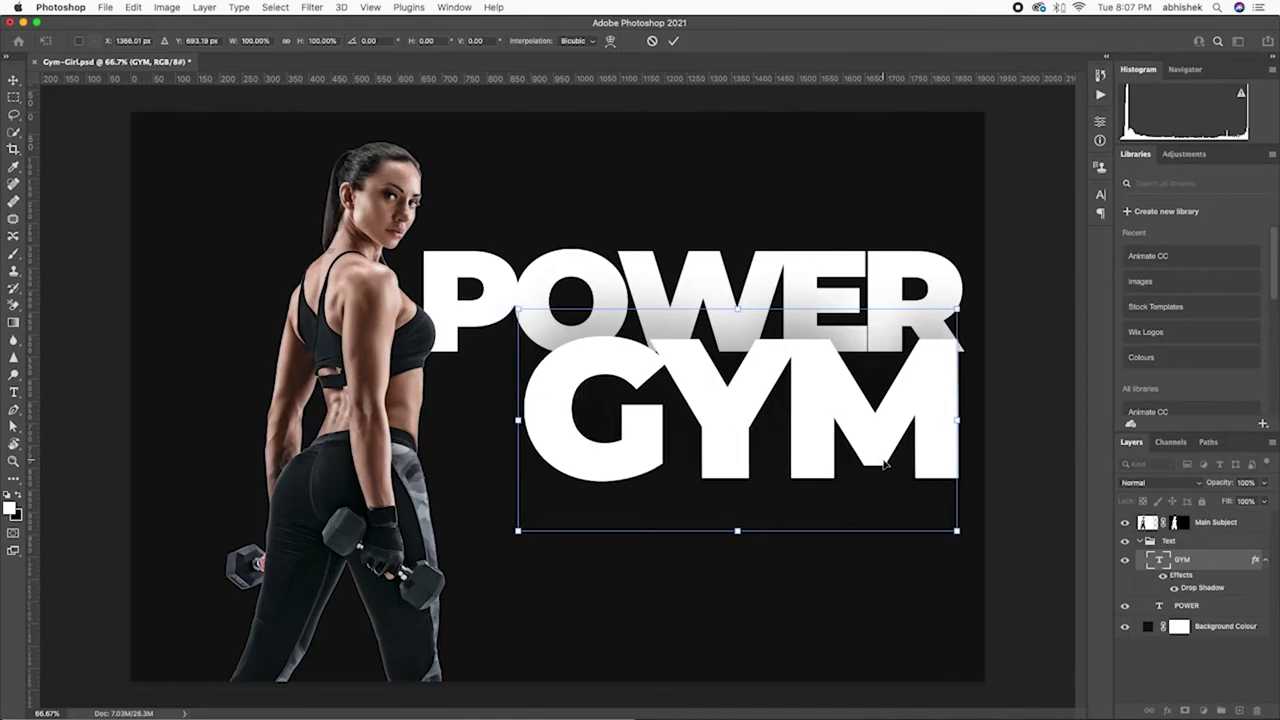
{"action": "key", "text": "shift+Up"}
{"action": "key", "text": "shift+Up"}
{"action": "key", "text": "shift+Up"}
{"action": "key", "text": "shift+Up"}
{"action": "key", "text": "shift+Up"}
{"action": "key", "text": "shift+Up"}
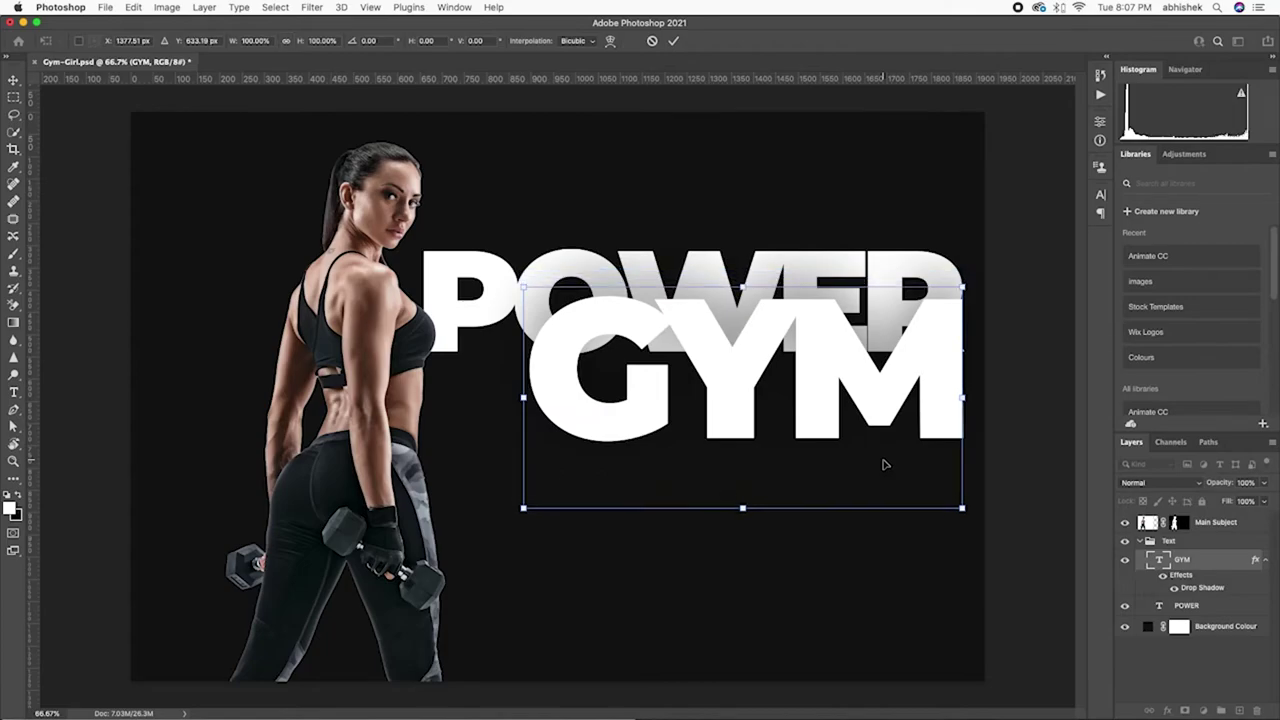
{"action": "key", "text": "shift+Down"}
{"action": "key", "text": "shift+Down"}
{"action": "key", "text": "shift+Down"}
{"action": "key", "text": "shift+Down"}
{"action": "key", "text": "shift+Down"}
{"action": "key", "text": "shift+Down"}
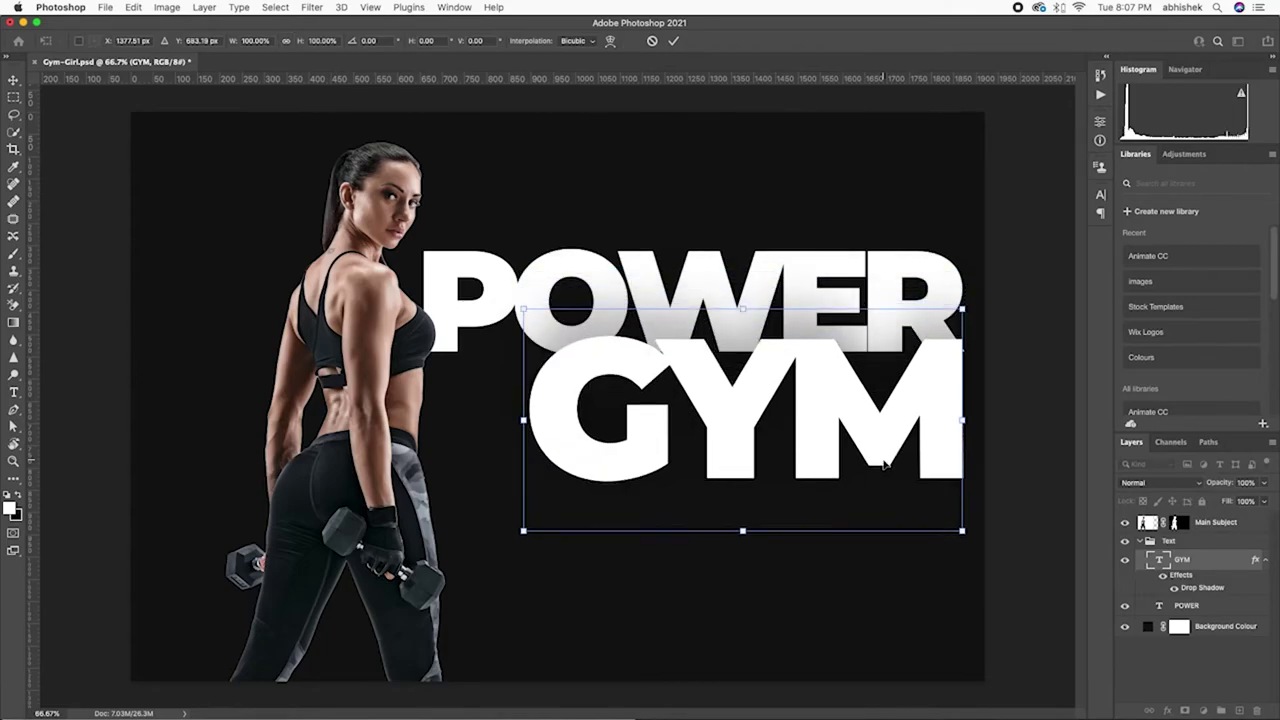
{"action": "key", "text": "shift+Down"}
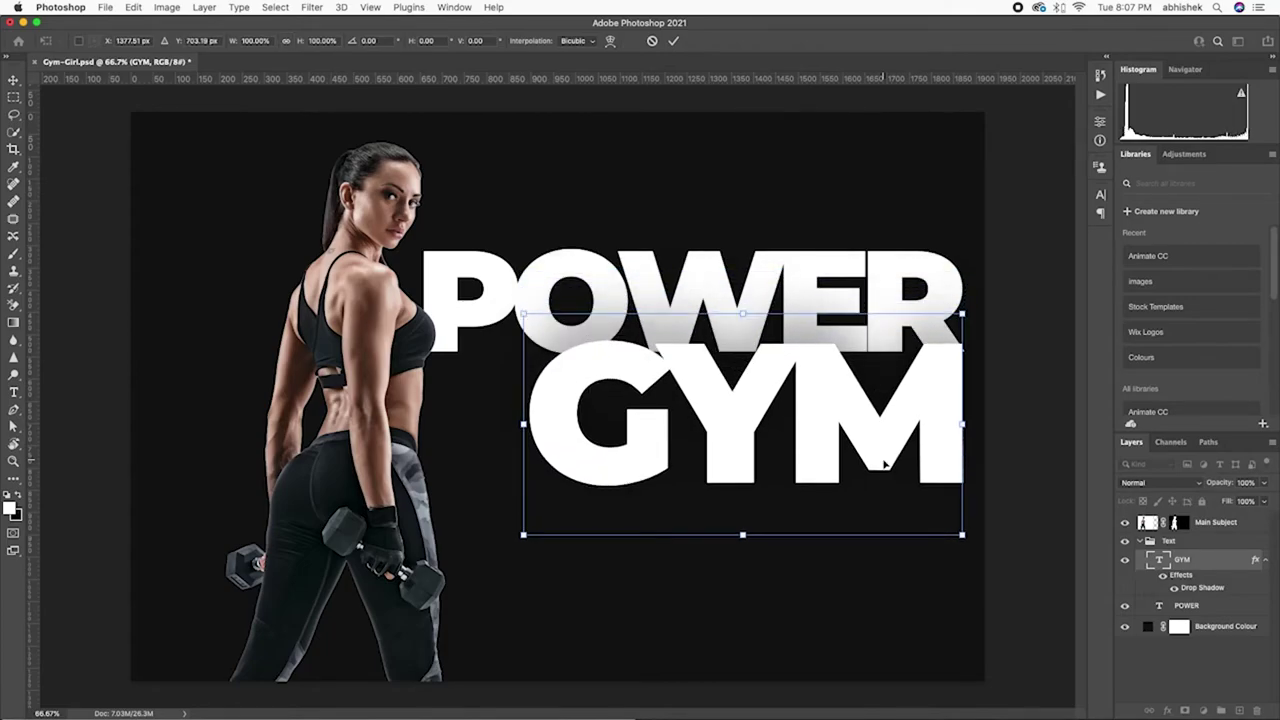
{"action": "key", "text": "Return"}
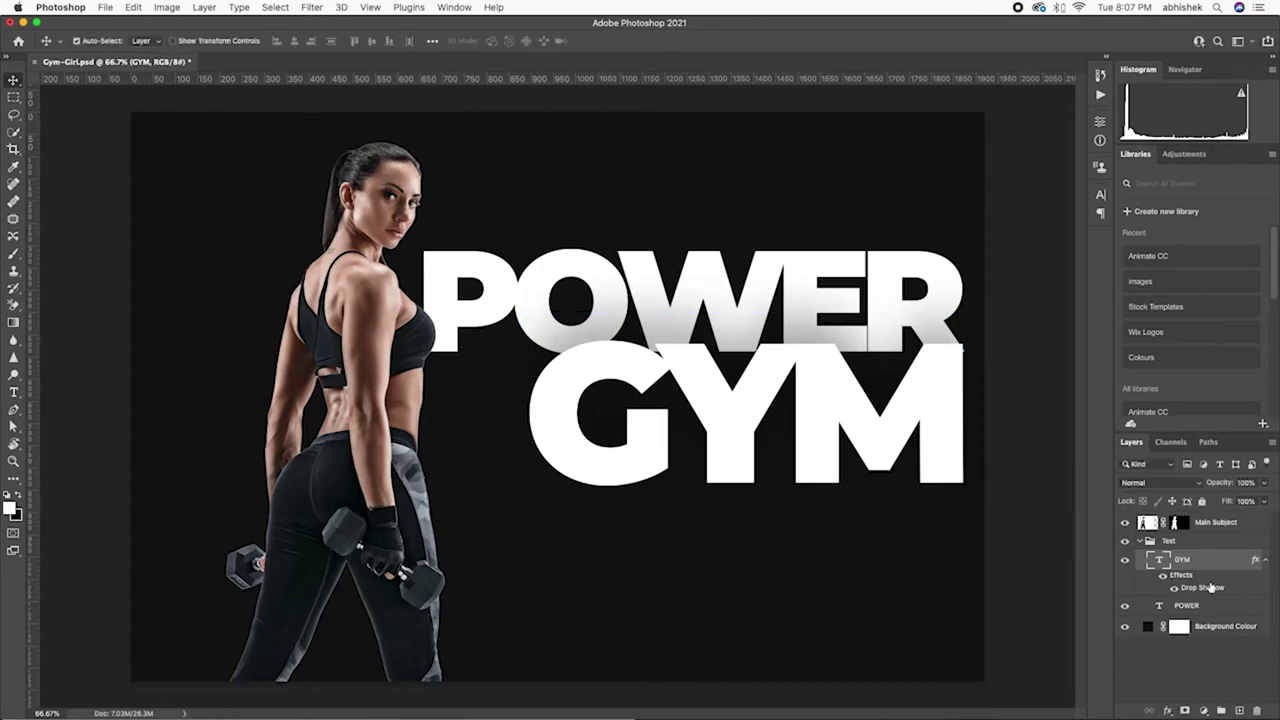
- Nudge the Text group a few pixels down and left, save, and collapse the group
{"action": "left_click", "coordinate": [1171, 543]}
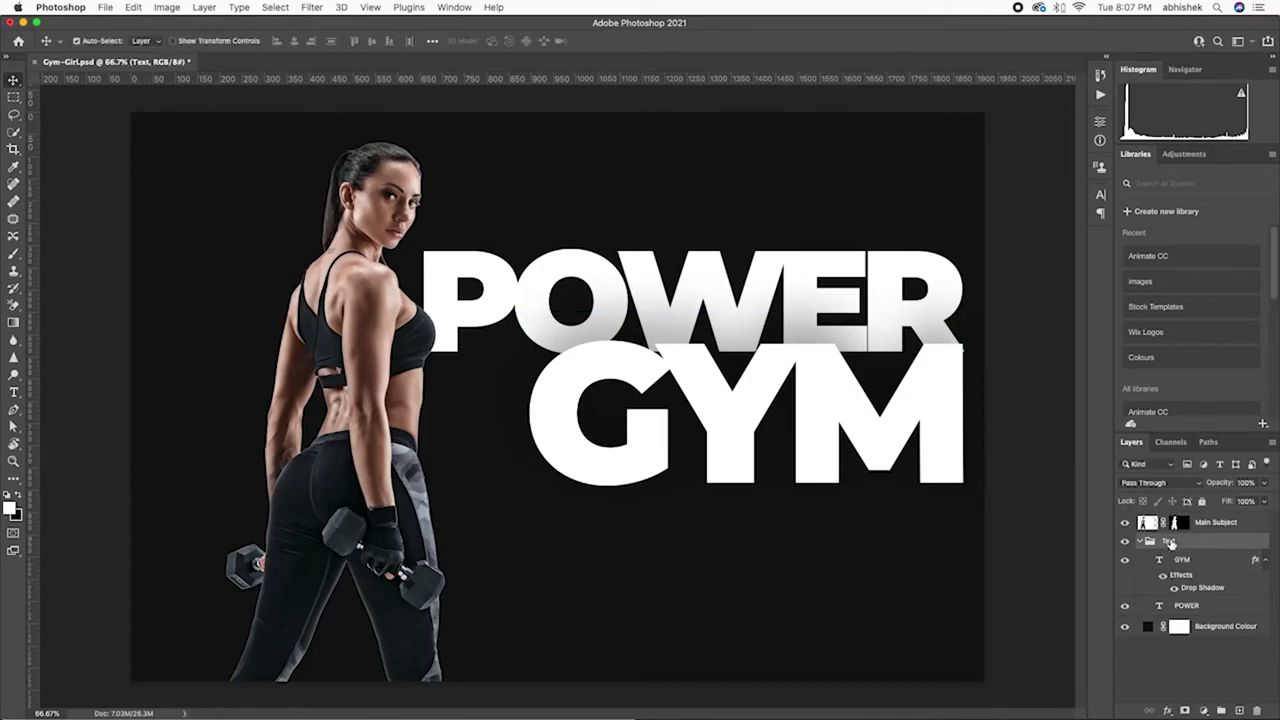
{"action": "key", "text": "Down"}
{"action": "key", "text": "Down"}
{"action": "key", "text": "Down"}
{"action": "key", "text": "Down"}
{"action": "key", "text": "Down"}
{"action": "key", "text": "Down"}
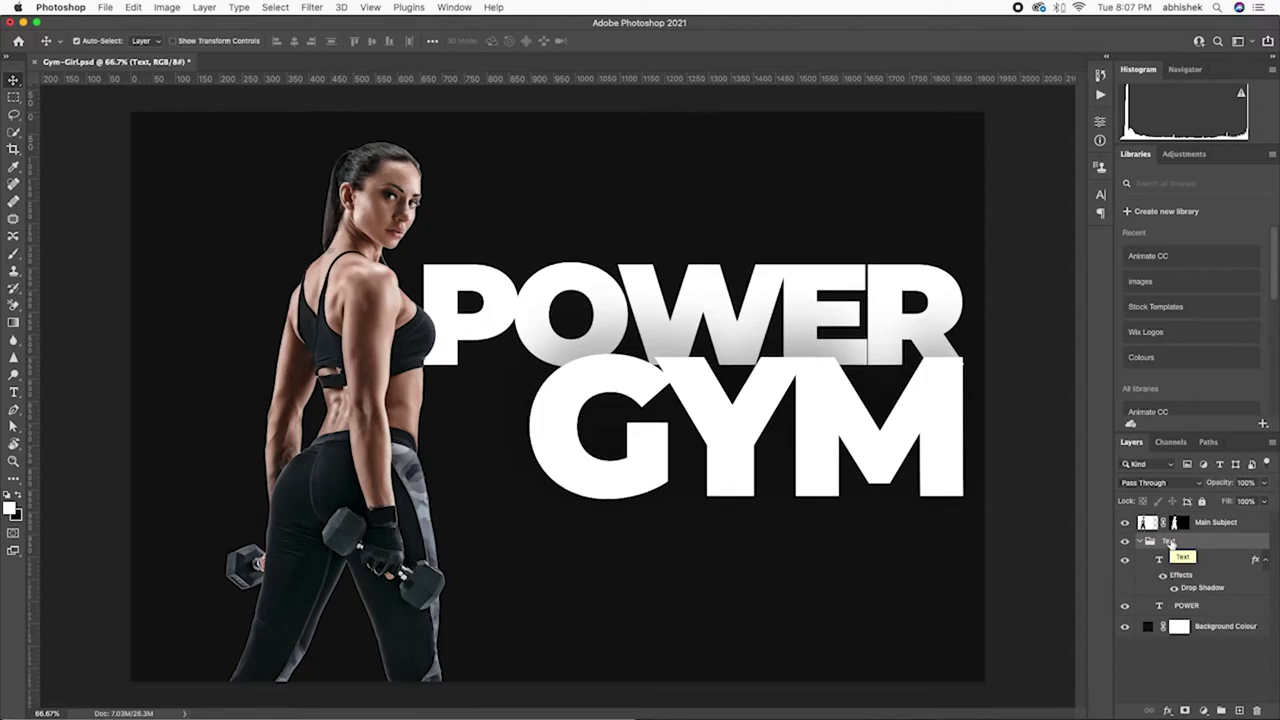
{"action": "key", "text": "Down"}
{"action": "key", "text": "Down"}
{"action": "key", "text": "Down"}
{"action": "key", "text": "Down"}
{"action": "key", "text": "Down"}
{"action": "key", "text": "Down"}
{"action": "key", "text": "Left"}
{"action": "key", "text": "Left"}
{"action": "key", "text": "Left"}
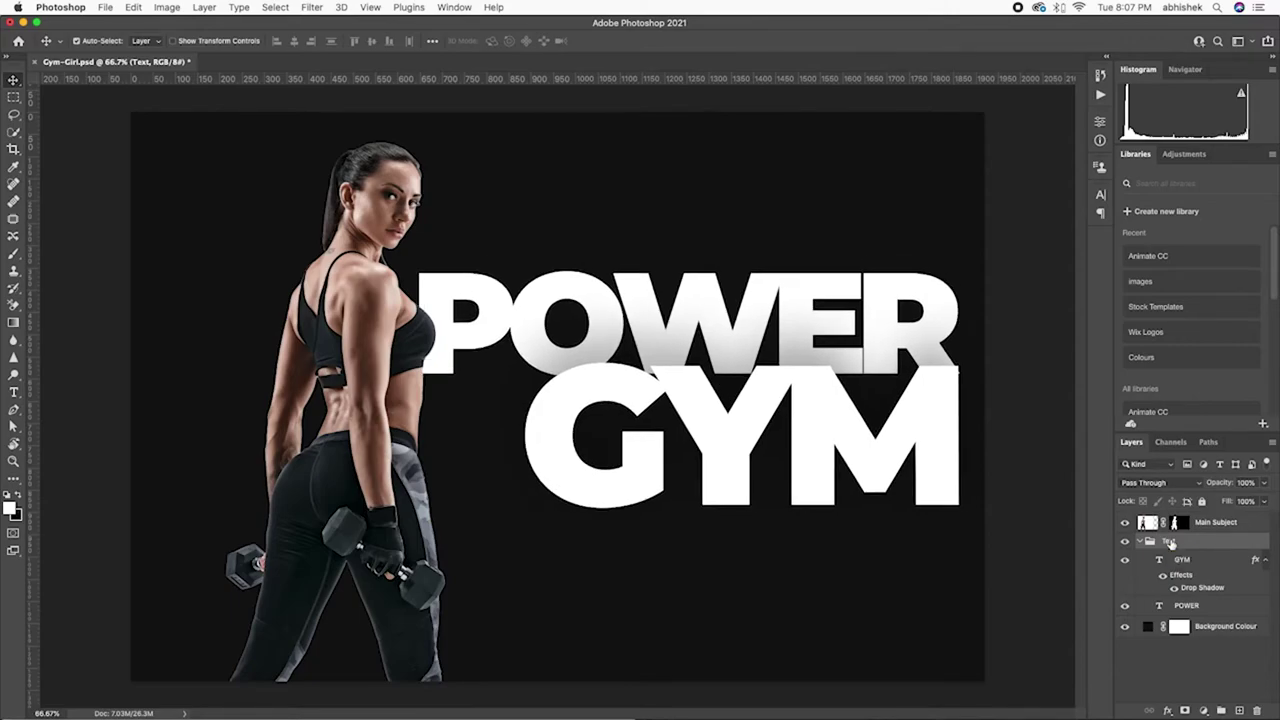
{"action": "key", "text": "Left"}
{"action": "key", "text": "Left"}
{"action": "key", "text": "Left"}
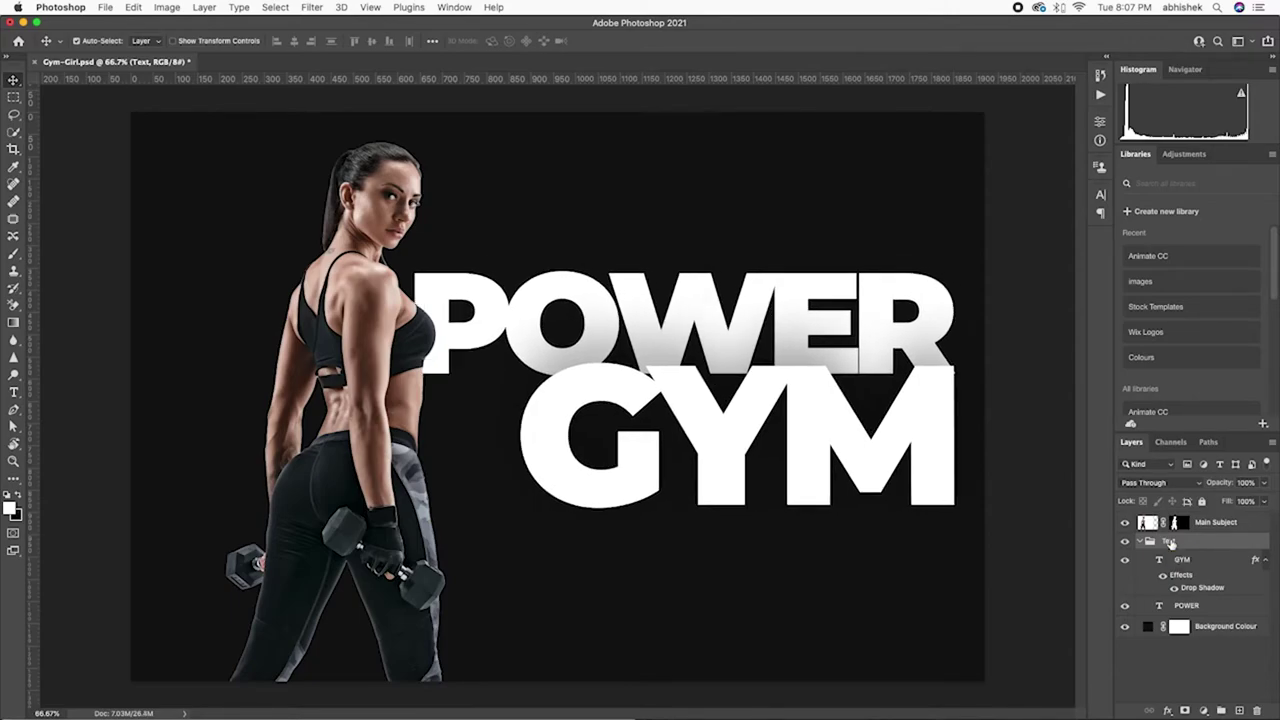
{"action": "key", "text": "Left"}
{"action": "key", "text": "Left"}
{"action": "key", "text": "Left"}
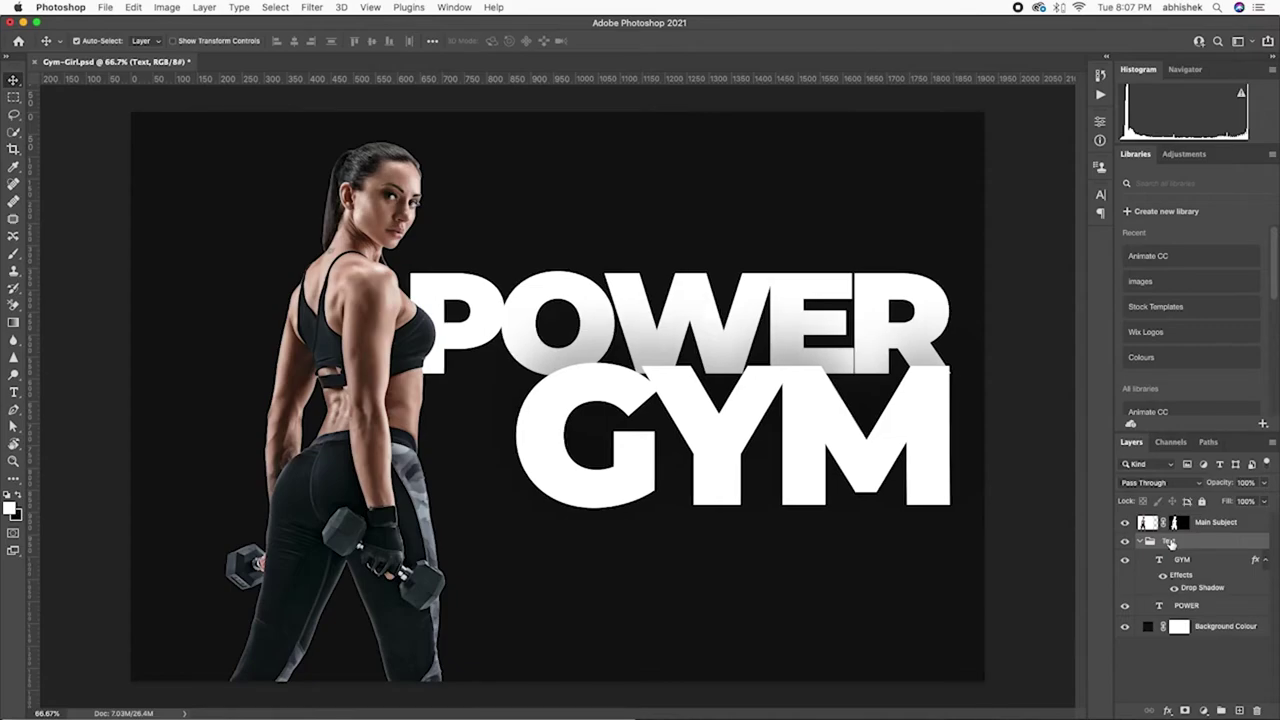
{"action": "key", "text": "Left"}
{"action": "key", "text": "Left"}
{"action": "key", "text": "Left"}
{"action": "key", "text": "Left"}
{"action": "key", "text": "Left"}
{"action": "key", "text": "Left"}
{"action": "key", "text": "Right"}
{"action": "key", "text": "Right"}
{"action": "key", "text": "Right"}
{"action": "key", "text": "super+s"}
{"action": "left_click", "coordinate": [1140, 542]}
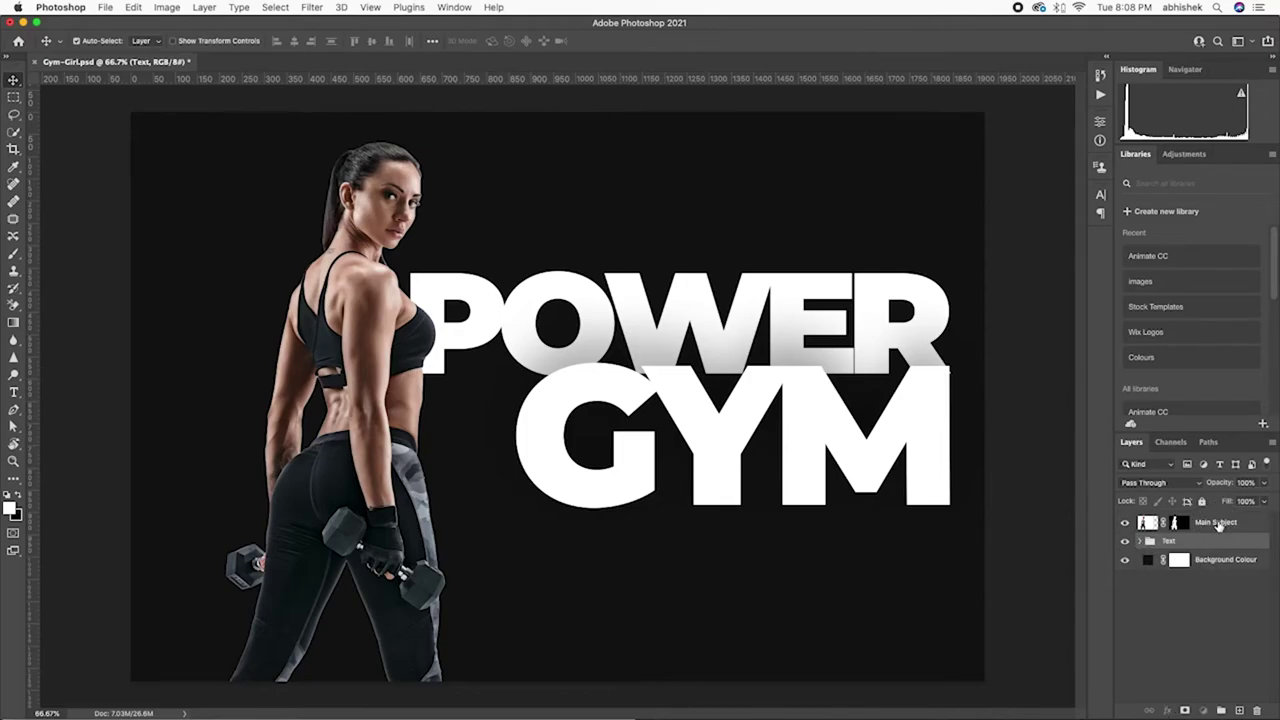
- Add a Gradient Fill layer above the Main Subject layer
{"action": "left_click", "coordinate": [1218, 525]}
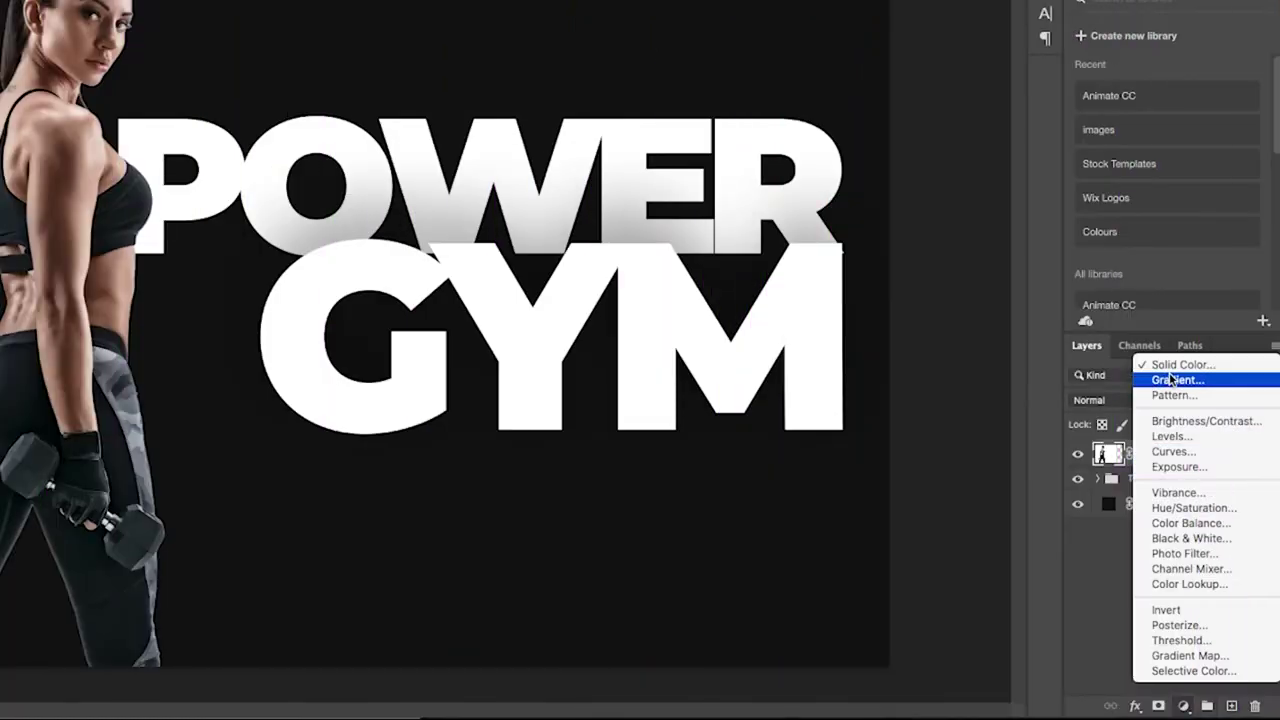
{"action": "left_click", "coordinate": [1177, 380]}
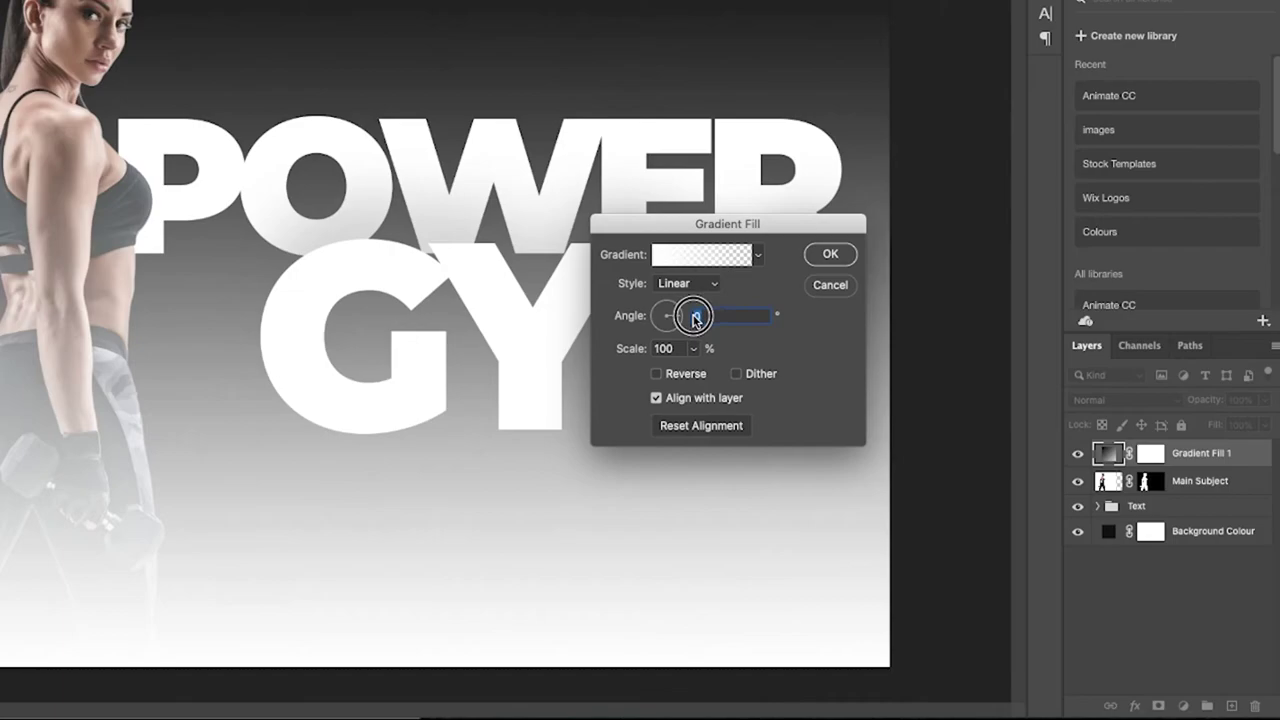
{"action": "type", "text": "0"}
- Remove the extra colour stop and set the white-to-transparent fade from 14% to 33%
{"action": "left_click", "coordinate": [703, 259]}
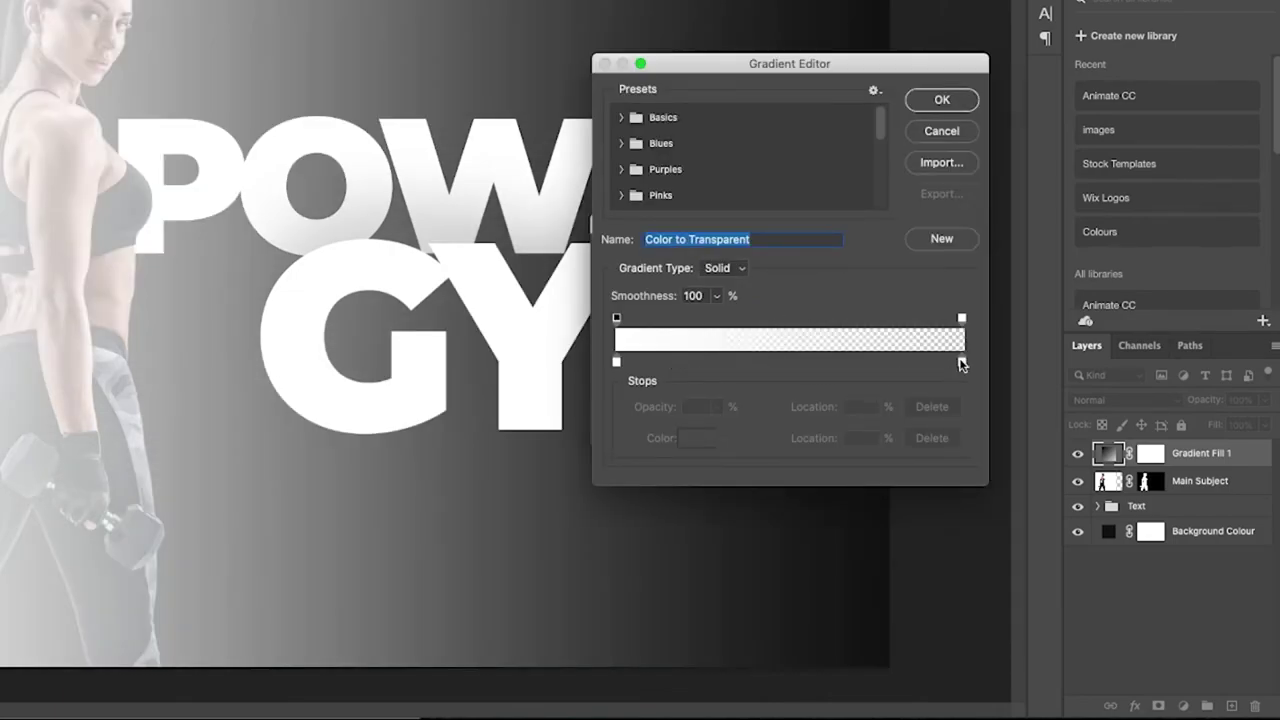
{"action": "left_click_drag", "start_coordinate": [962, 362], "coordinate": [762, 360]}
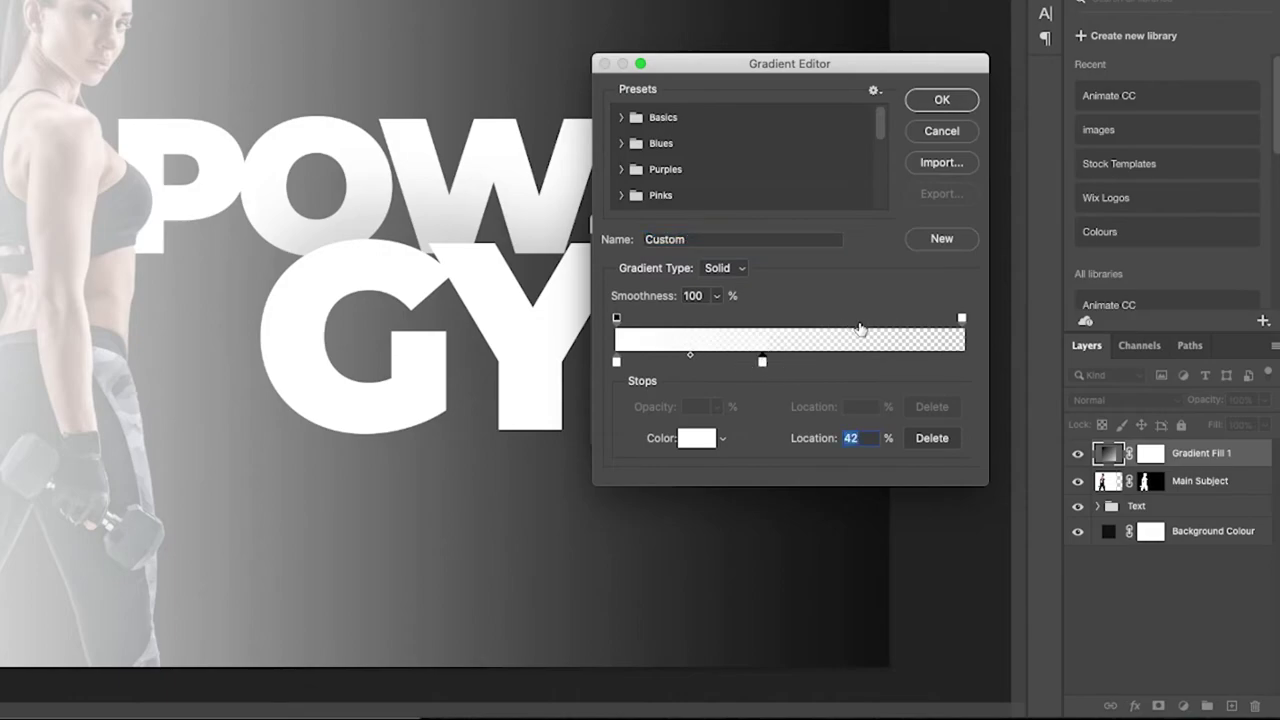
{"action": "key", "text": "BackSpace"}
{"action": "left_click_drag", "start_coordinate": [962, 318], "coordinate": [723, 318]}
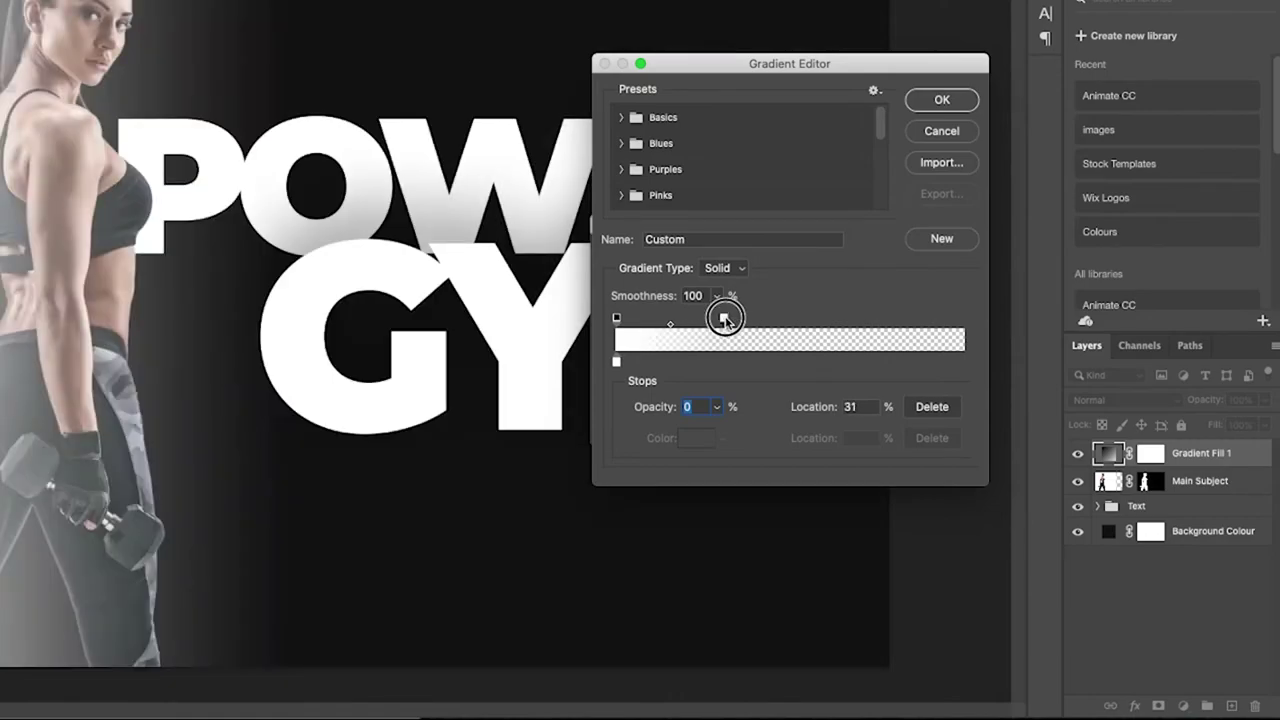
{"action": "left_click_drag", "start_coordinate": [617, 318], "coordinate": [708, 320]}
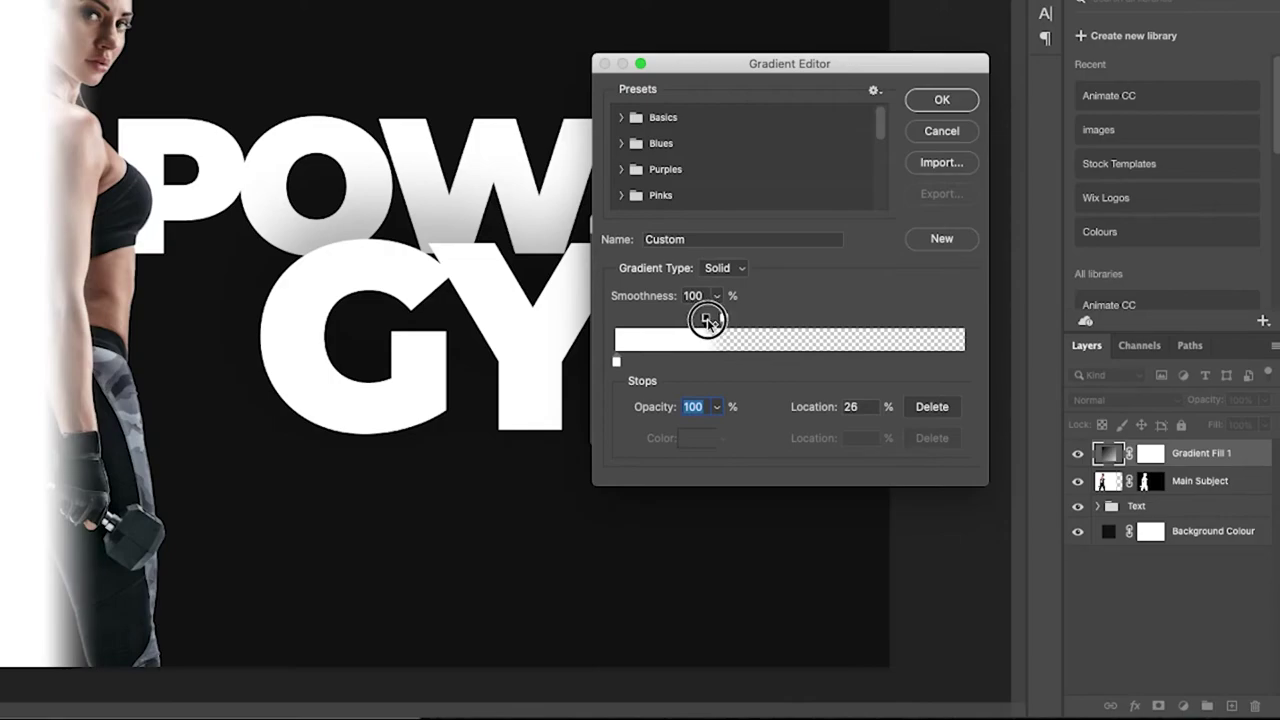
{"action": "left_click_drag", "start_coordinate": [725, 320], "coordinate": [730, 320]}
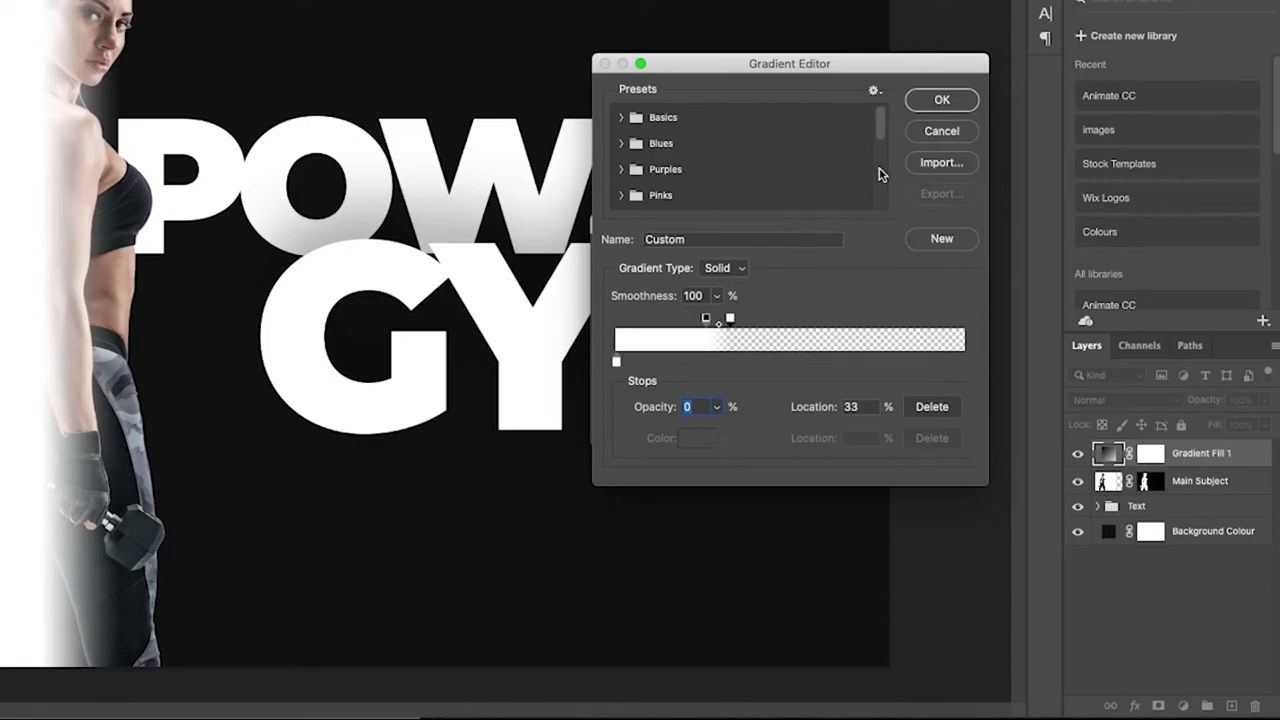
- Change the gradient's left stop from white to magenta dd1b93 and confirm the Gradient Editor
{"action": "left_click", "coordinate": [615, 363]}
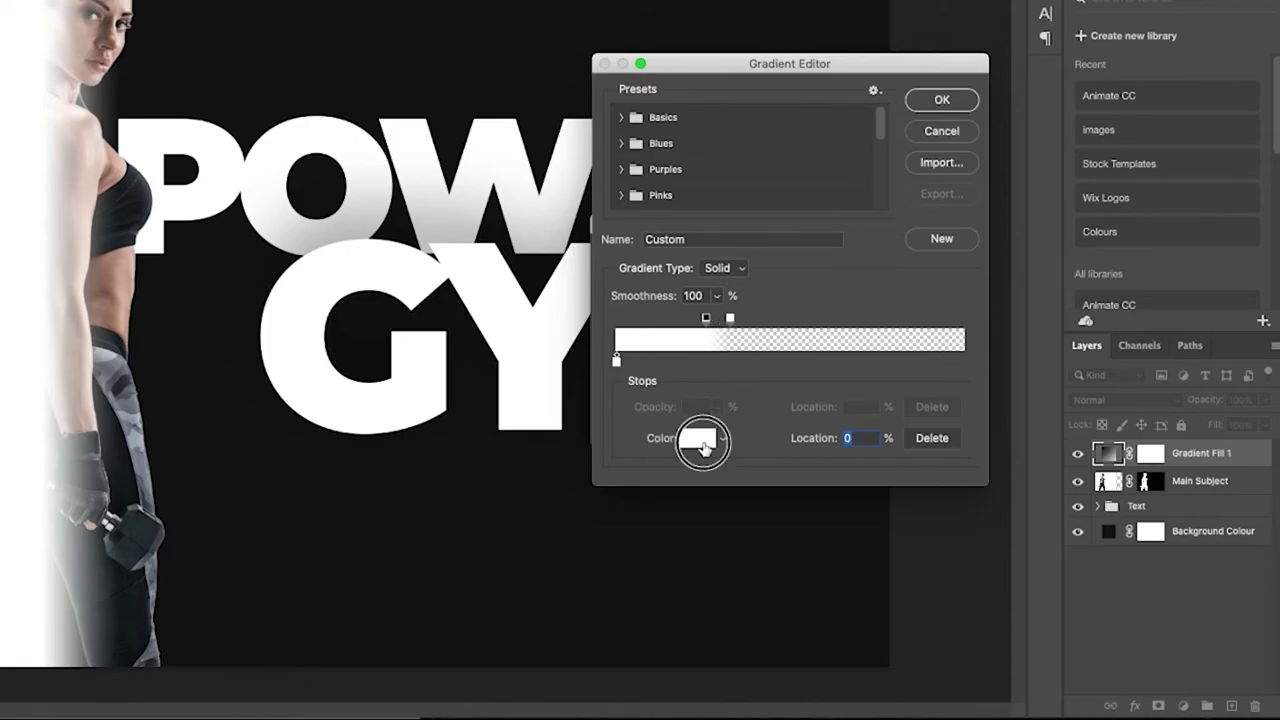
{"action": "left_click", "coordinate": [700, 438]}
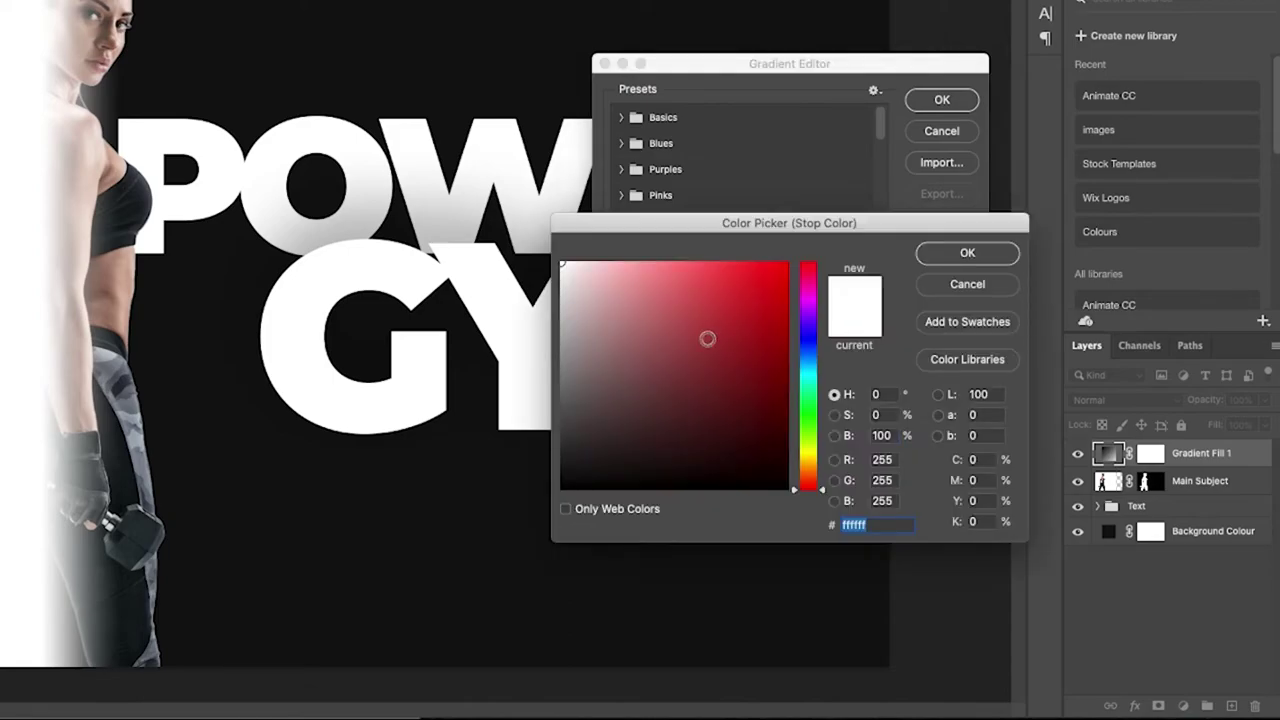
{"action": "left_click", "coordinate": [808, 290]}
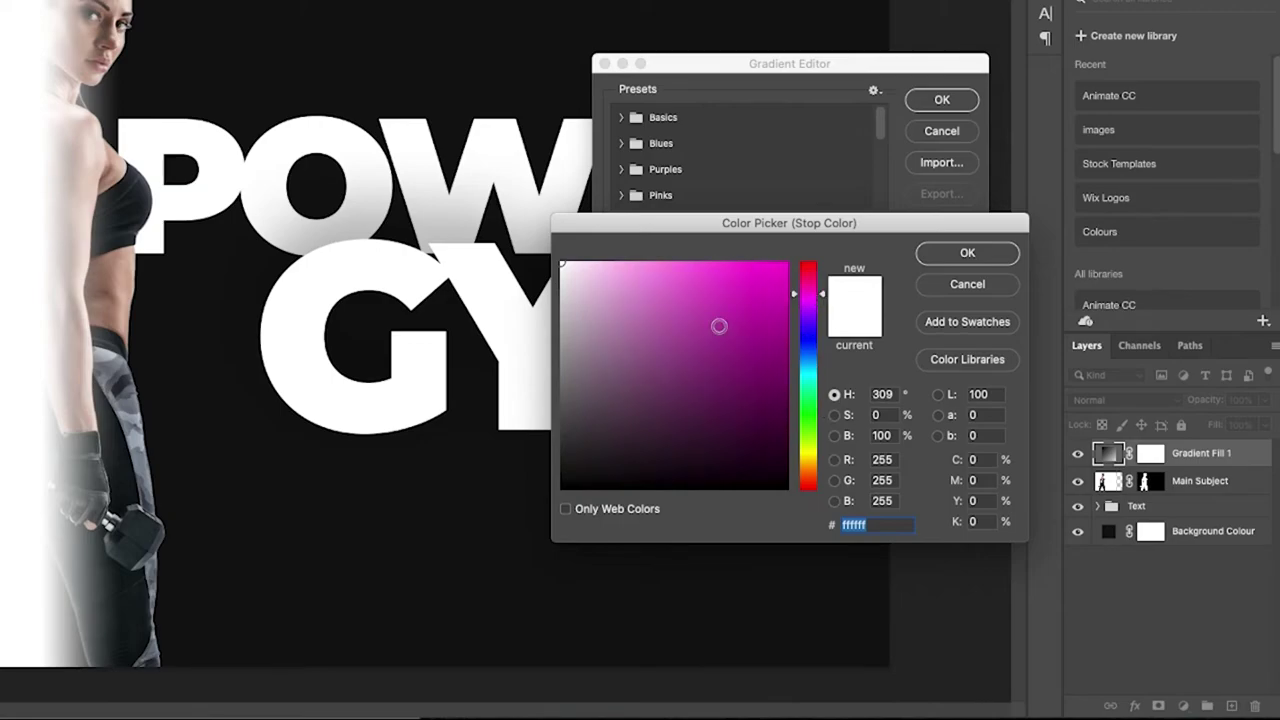
{"action": "left_click_drag", "start_coordinate": [720, 329], "coordinate": [806, 252]}
{"action": "type", "text": "cc4b9b"}
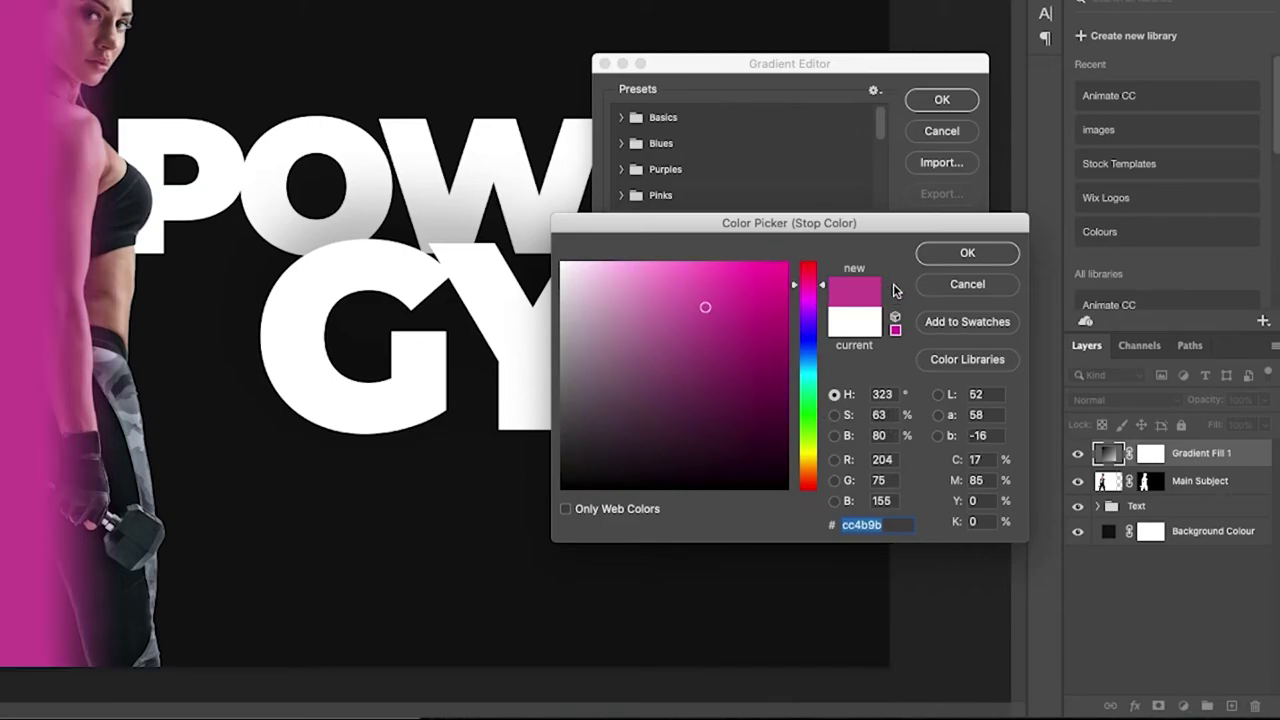
{"action": "left_click_drag", "start_coordinate": [748, 298], "coordinate": [766, 289]}
{"action": "left_click", "coordinate": [967, 252]}
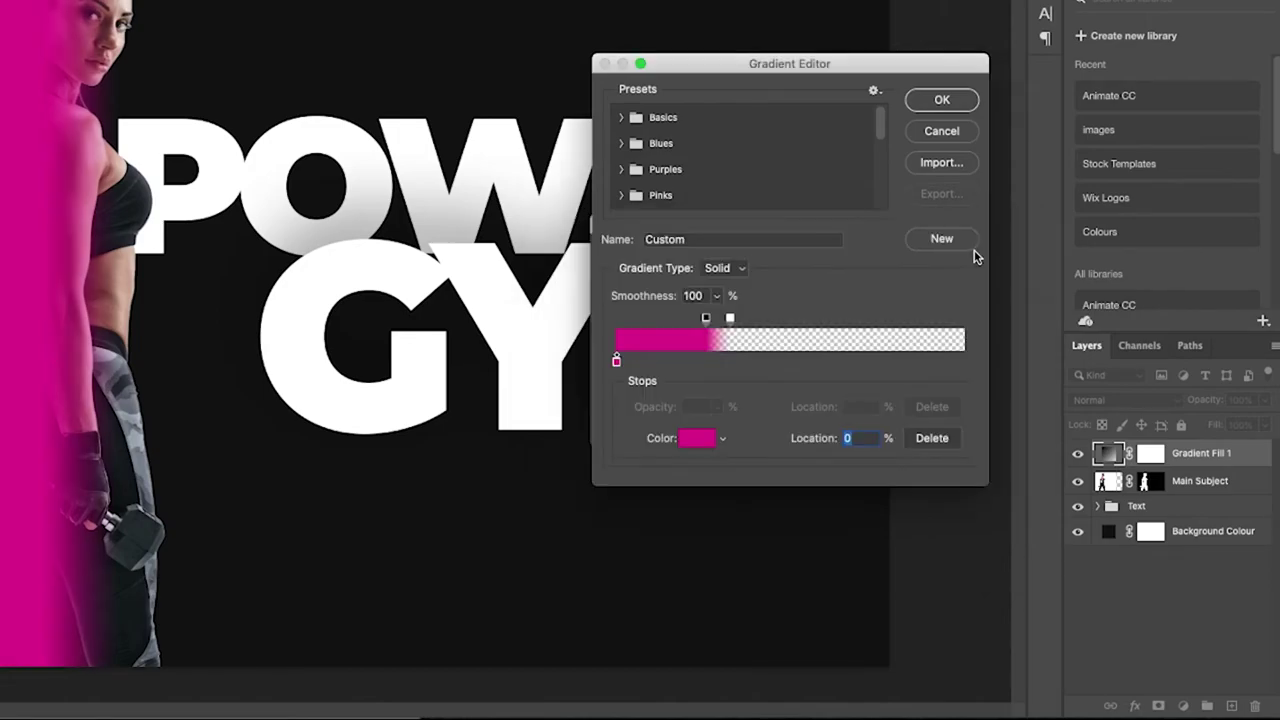
{"action": "left_click", "coordinate": [936, 104]}
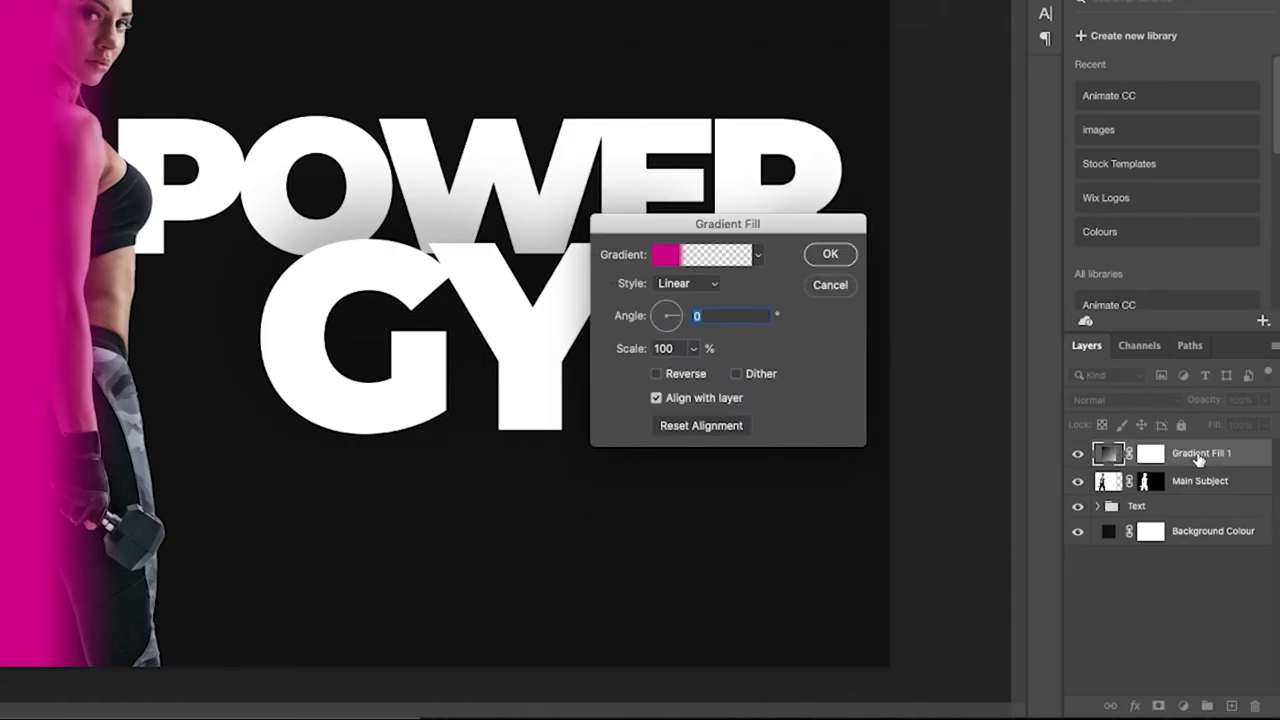
- Confirm the gradient fill, set its blend mode to Color, and duplicate the layer
{"action": "left_click", "coordinate": [822, 260]}
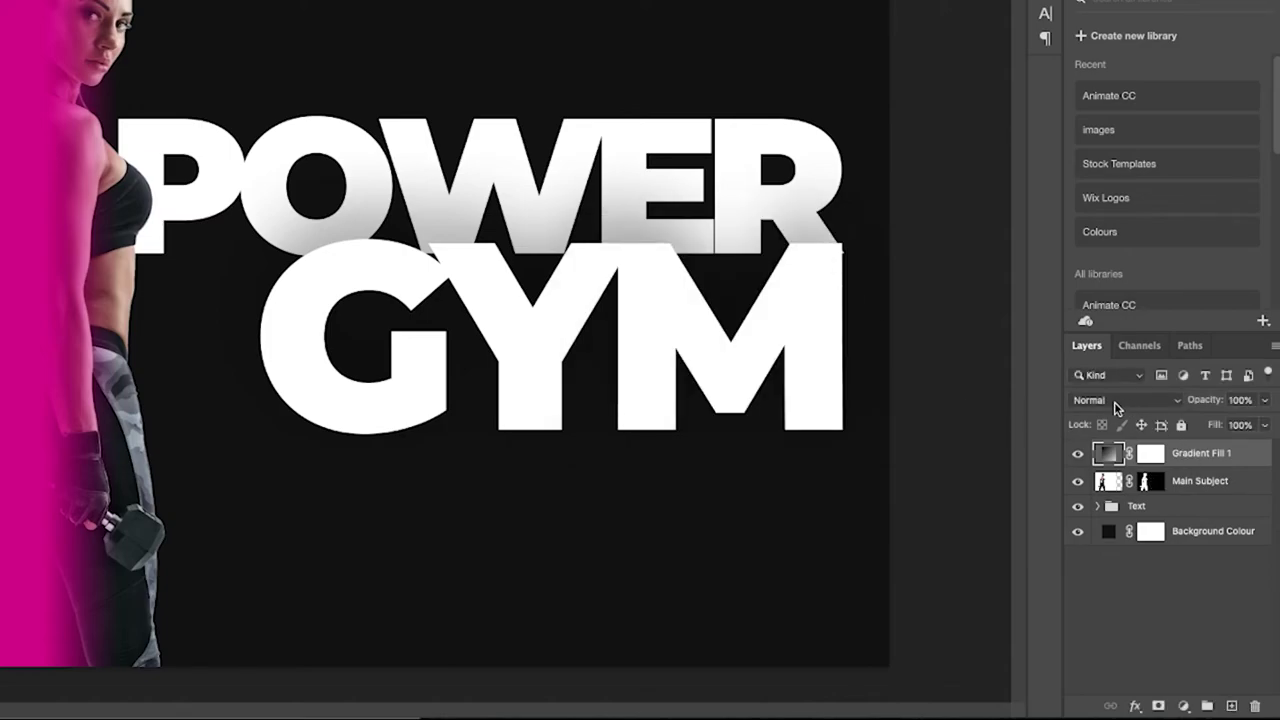
{"action": "left_click", "coordinate": [1115, 403]}
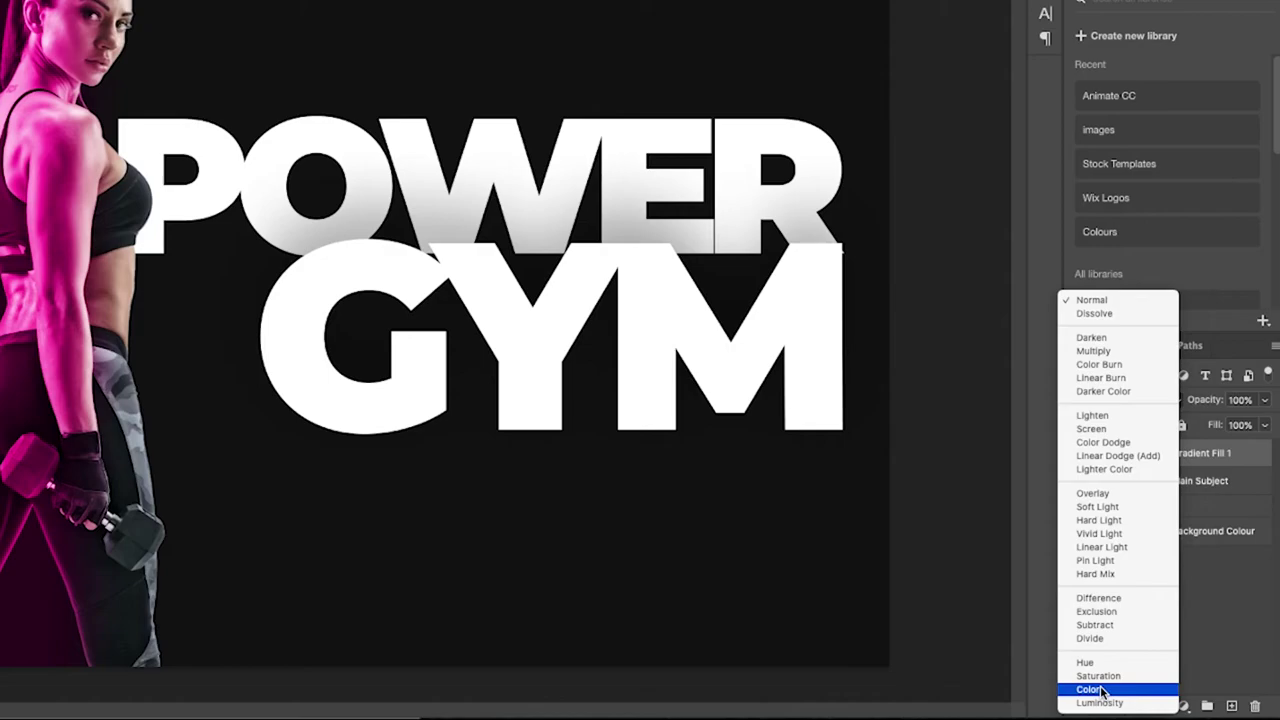
{"action": "left_click", "coordinate": [1100, 690]}
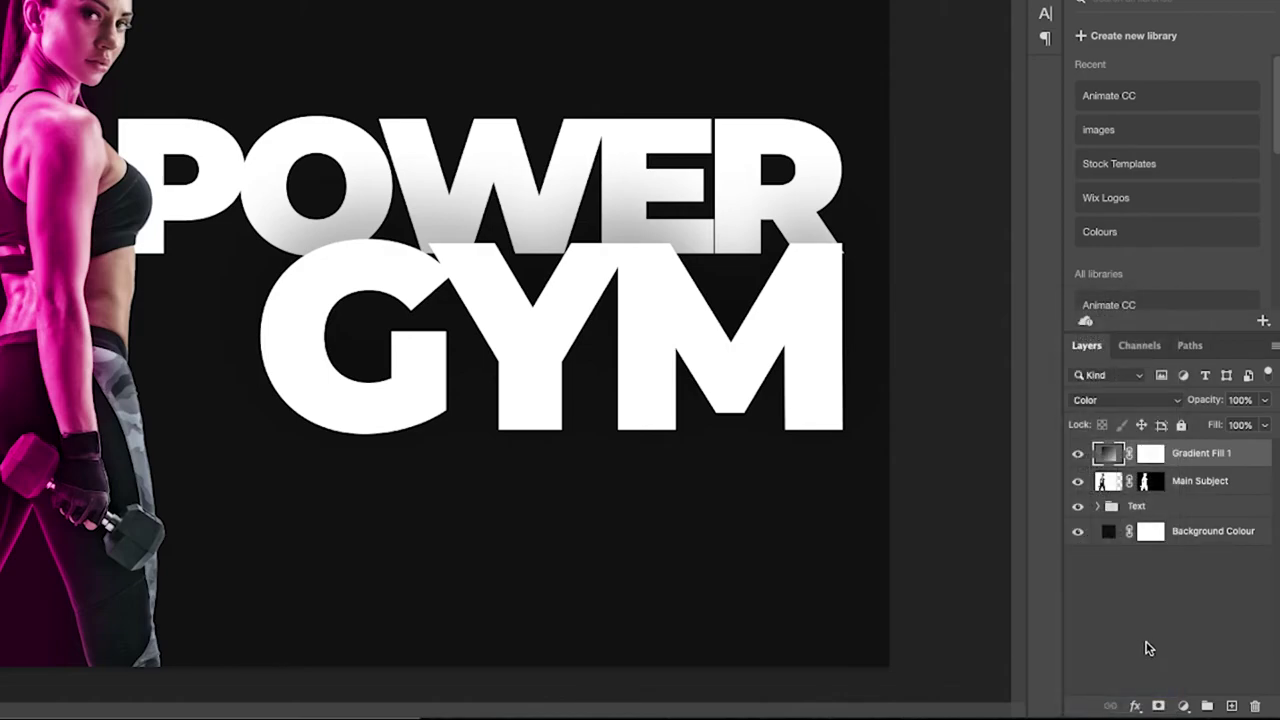
{"action": "left_click_drag", "start_coordinate": [1216, 466], "coordinate": [1239, 710]}
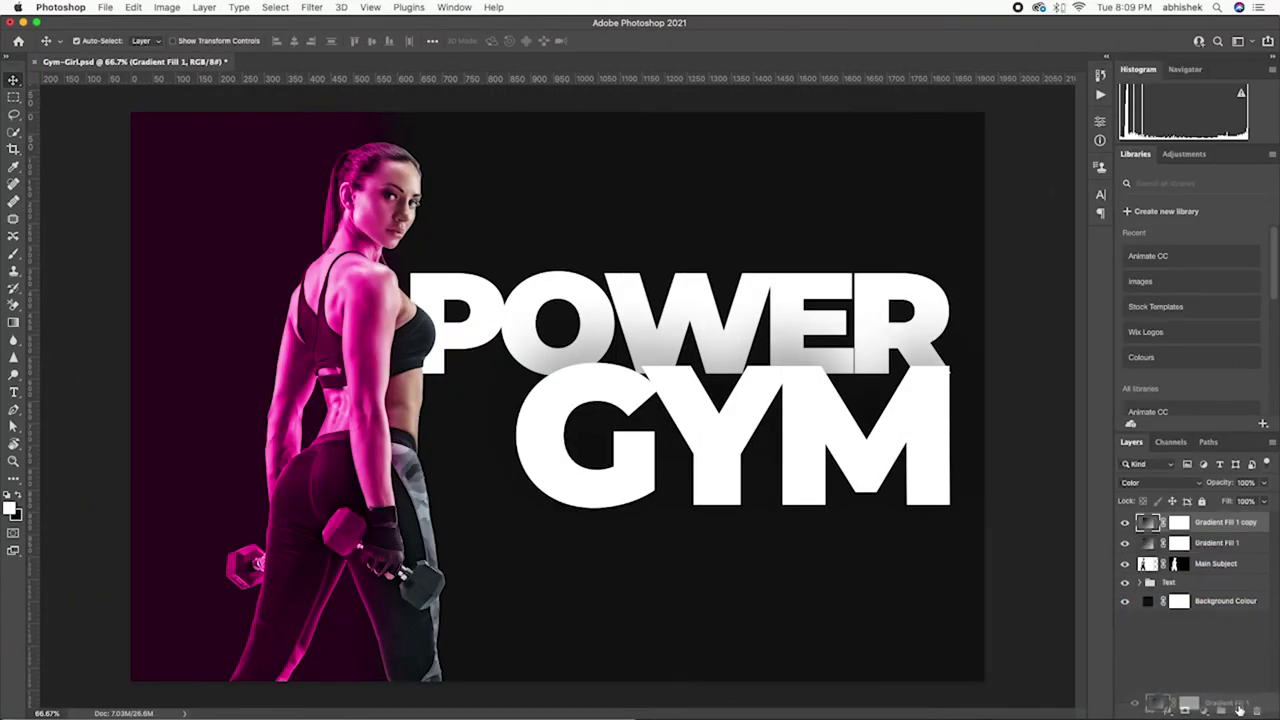
- Rename the original gradient layer 'Magenta Overlay' and the copy 'Cyan Overlay'
{"action": "double_click", "coordinate": [1216, 545]}
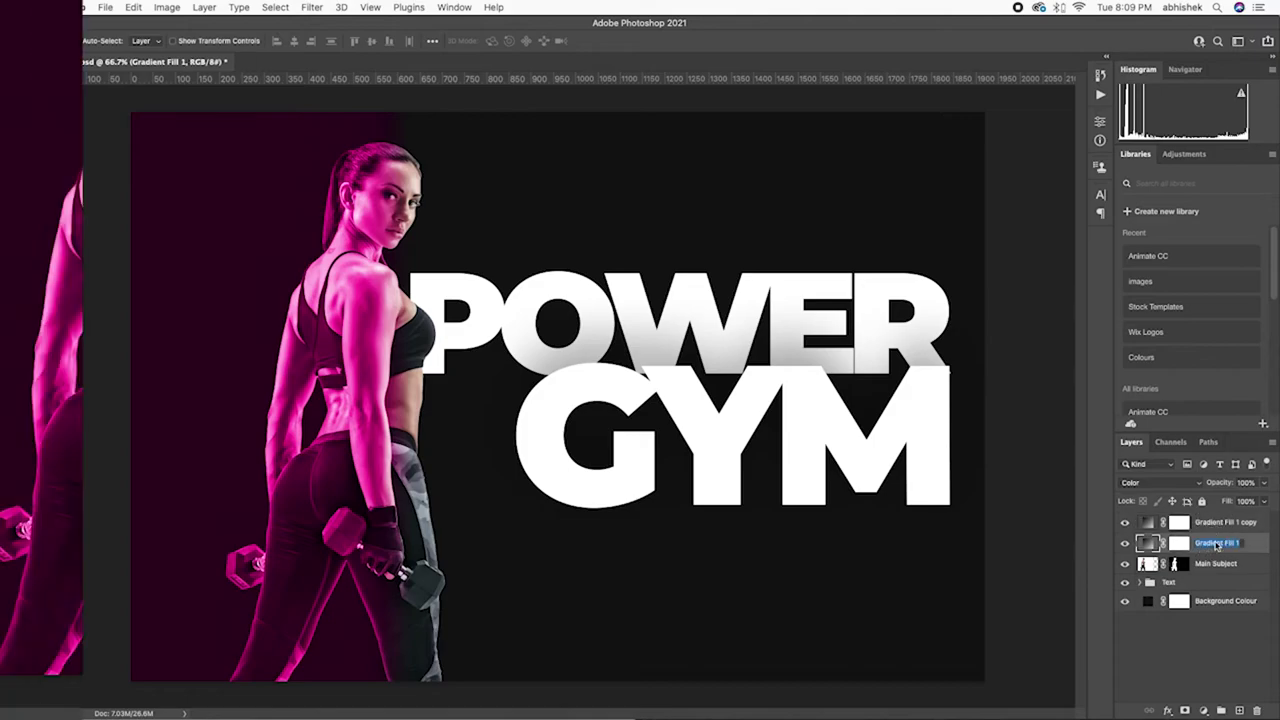
{"action": "type", "text": "Magenta Overlay"}
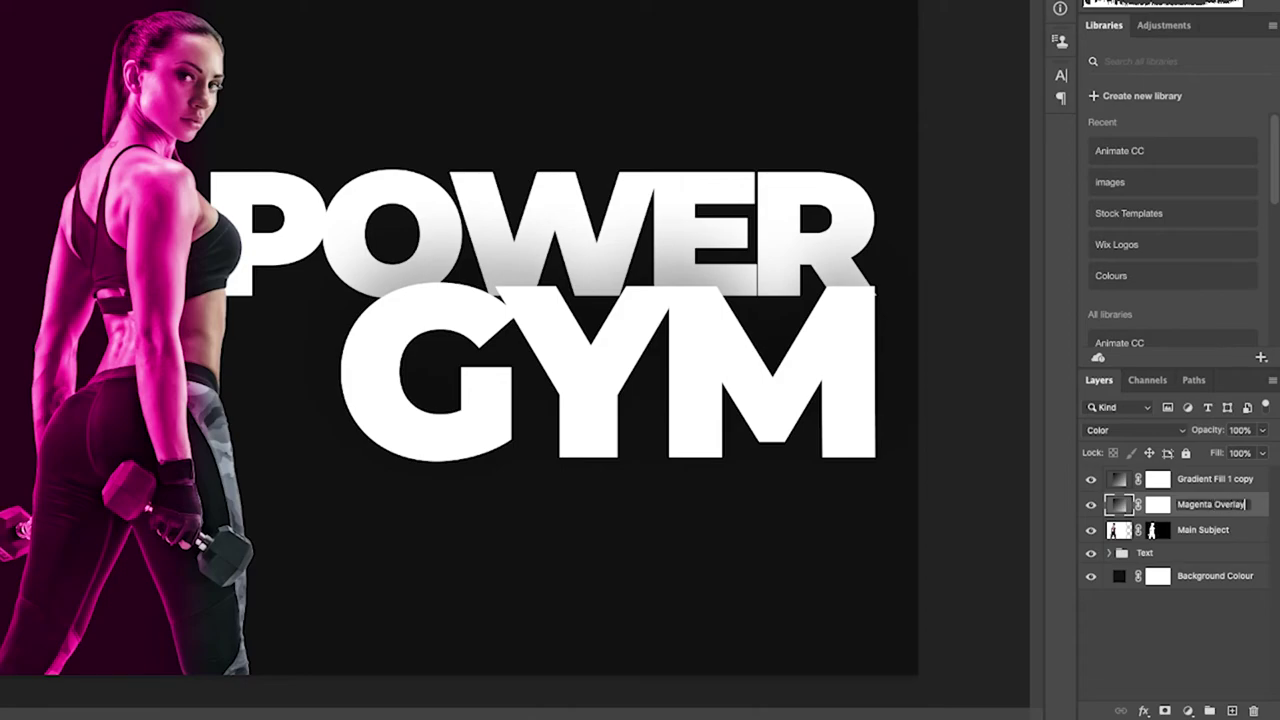
{"action": "key", "text": "Return"}
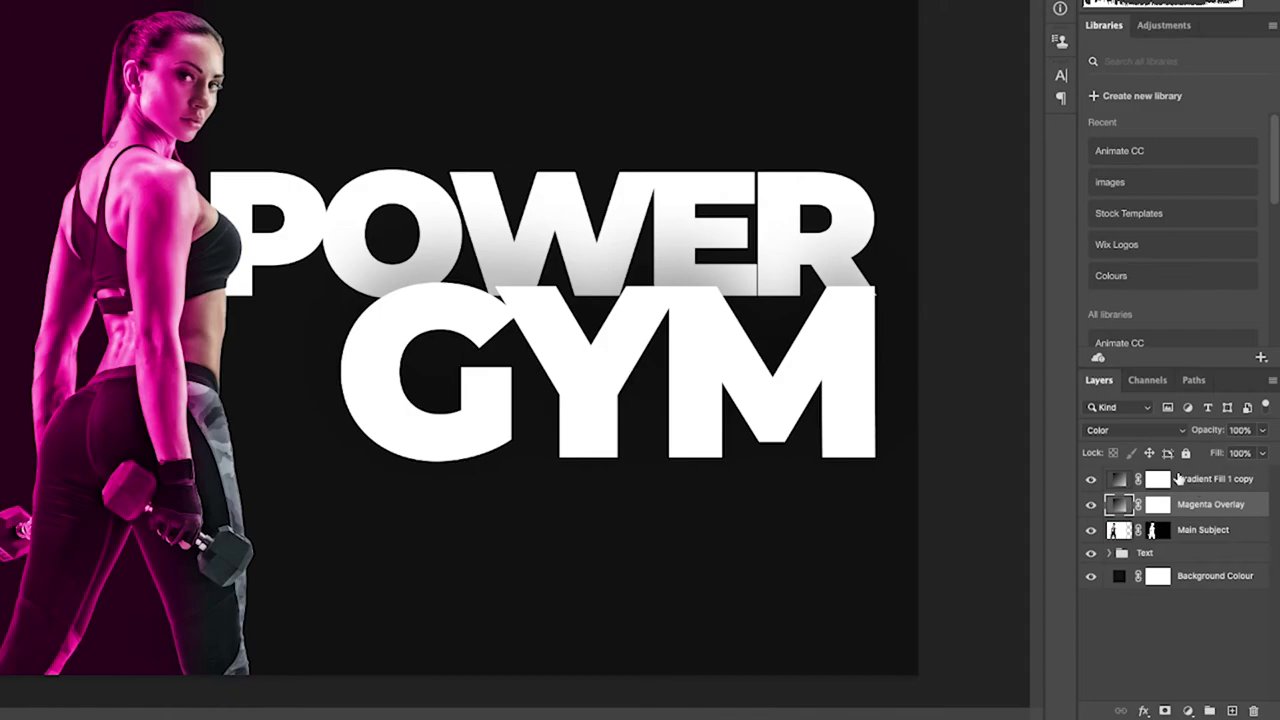
{"action": "double_click", "coordinate": [1196, 479]}
{"action": "type", "text": "Cyan Overlay"}
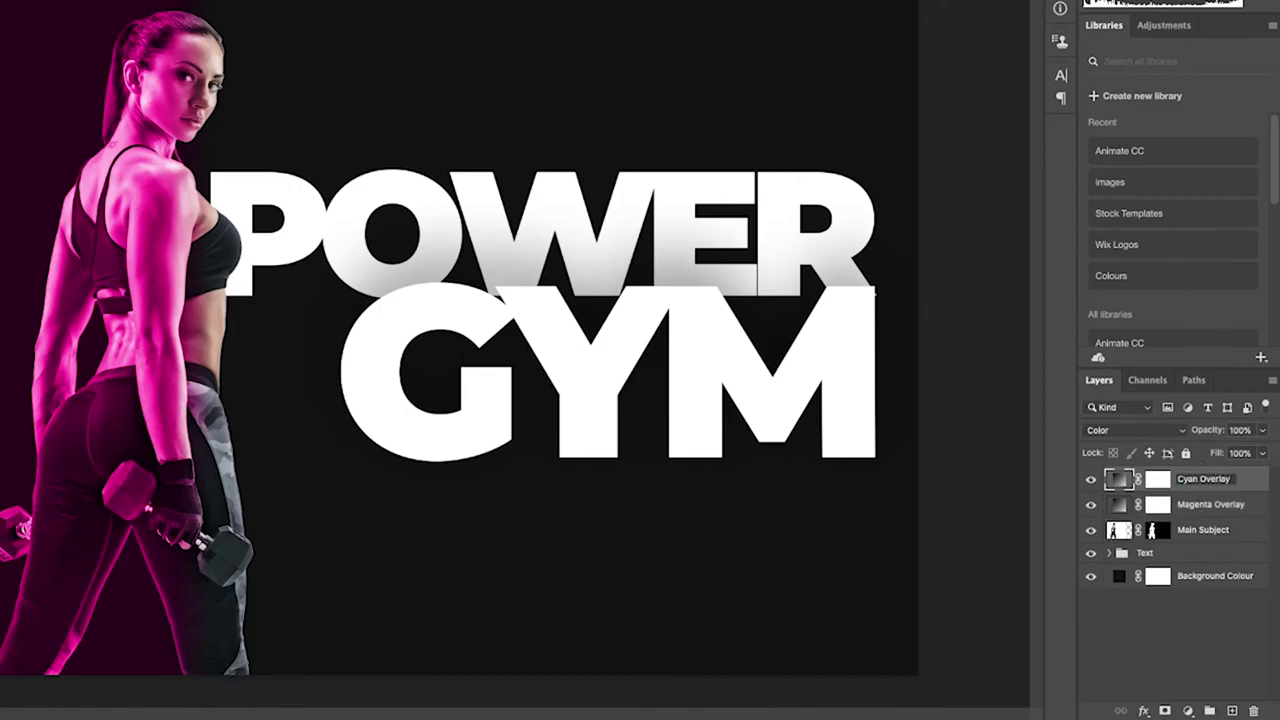
{"action": "key", "text": "Return"}
- Set Cyan Overlay's gradient angle to 180° and its colour stop to light blue 3fc7f2
{"action": "double_click", "coordinate": [1119, 480]}
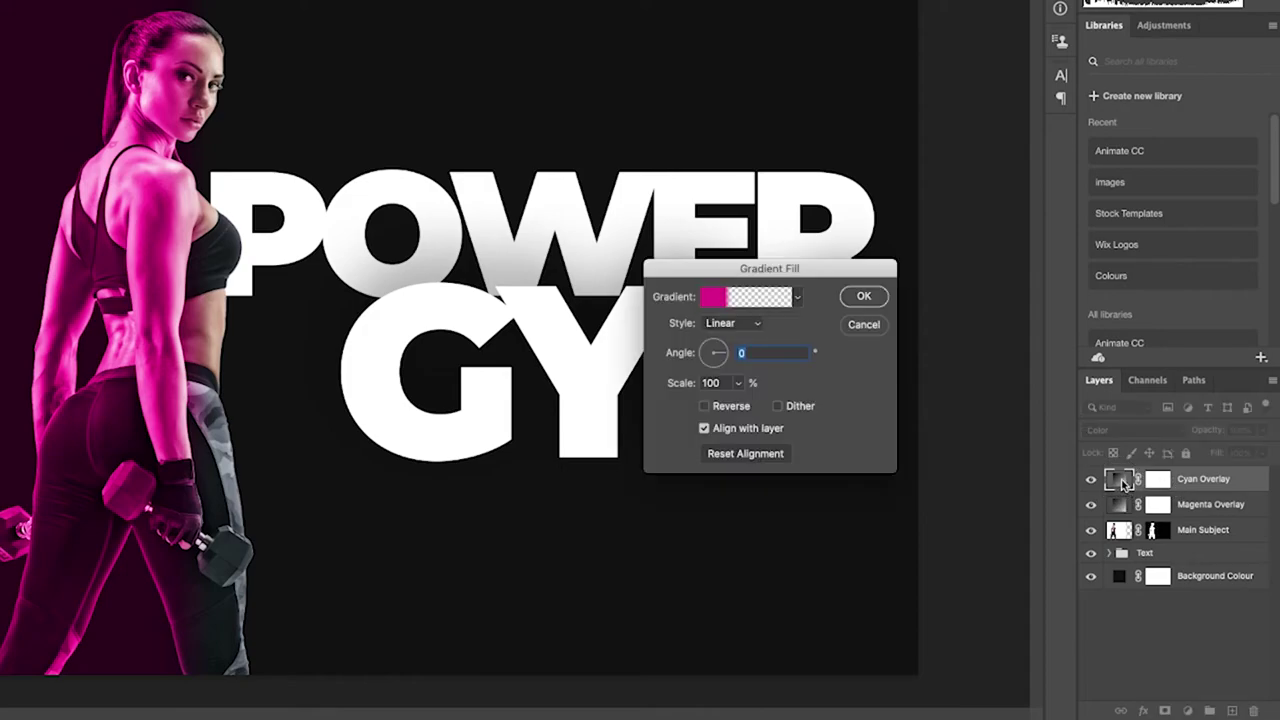
{"action": "left_click_drag", "start_coordinate": [717, 353], "coordinate": [692, 357]}
{"action": "left_click", "coordinate": [718, 297]}
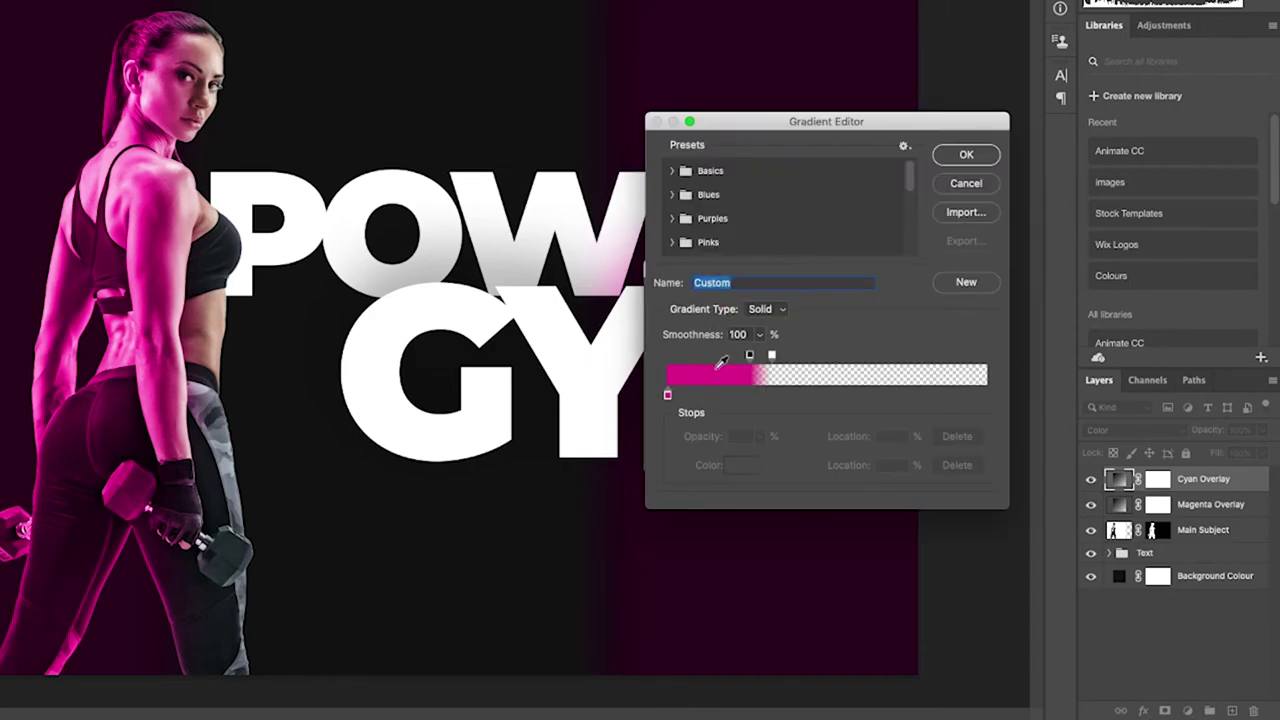
{"action": "left_click", "coordinate": [667, 394]}
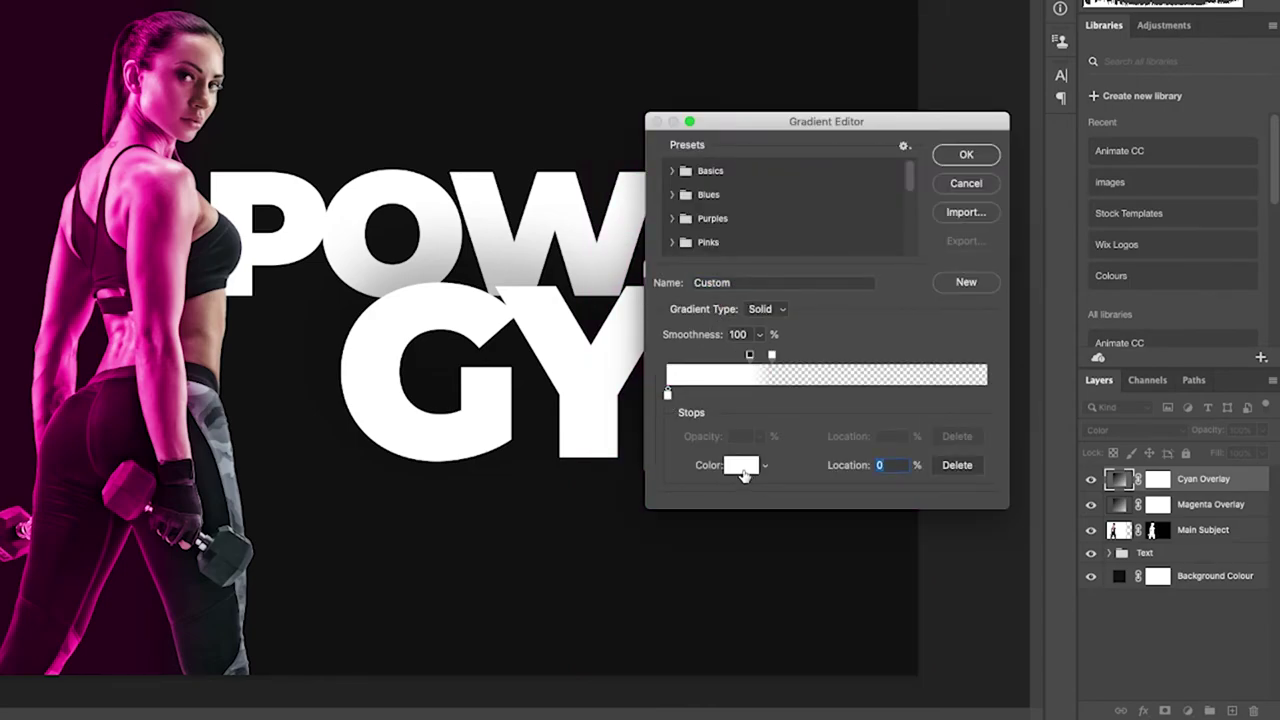
{"action": "left_click", "coordinate": [743, 474]}
{"action": "left_click_drag", "start_coordinate": [846, 380], "coordinate": [845, 388]}
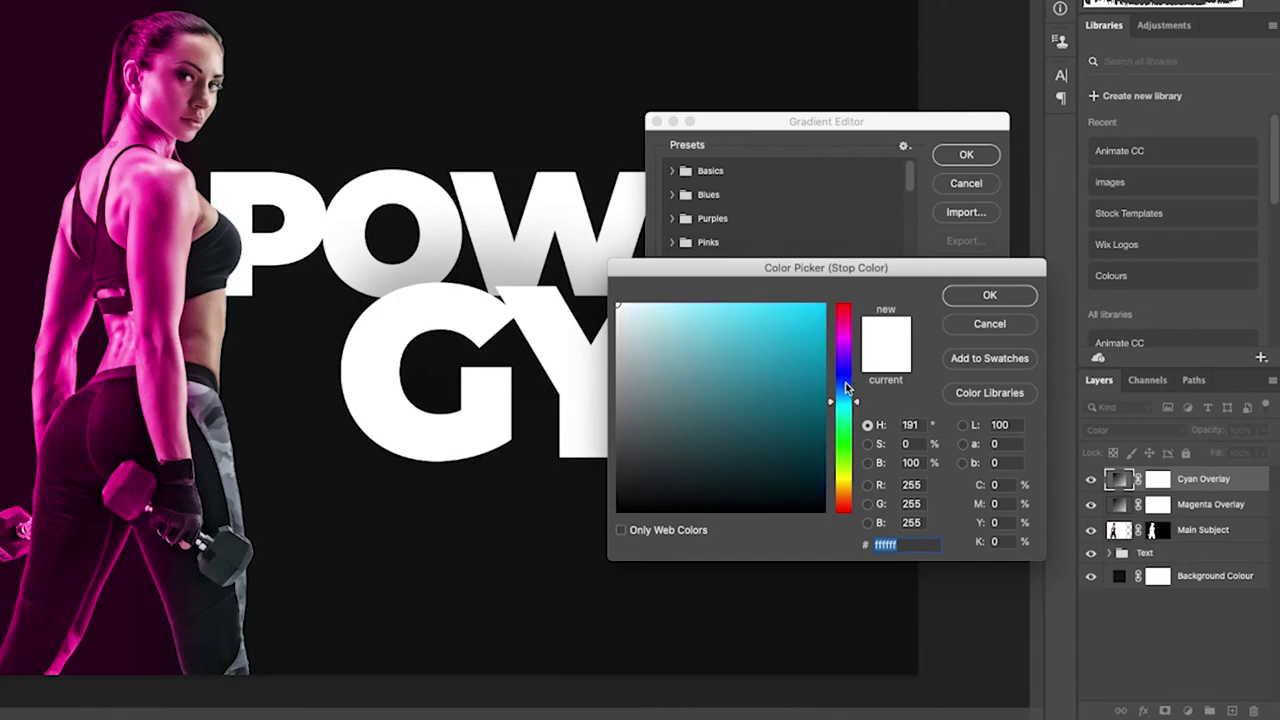
{"action": "left_click_drag", "start_coordinate": [820, 334], "coordinate": [840, 278]}
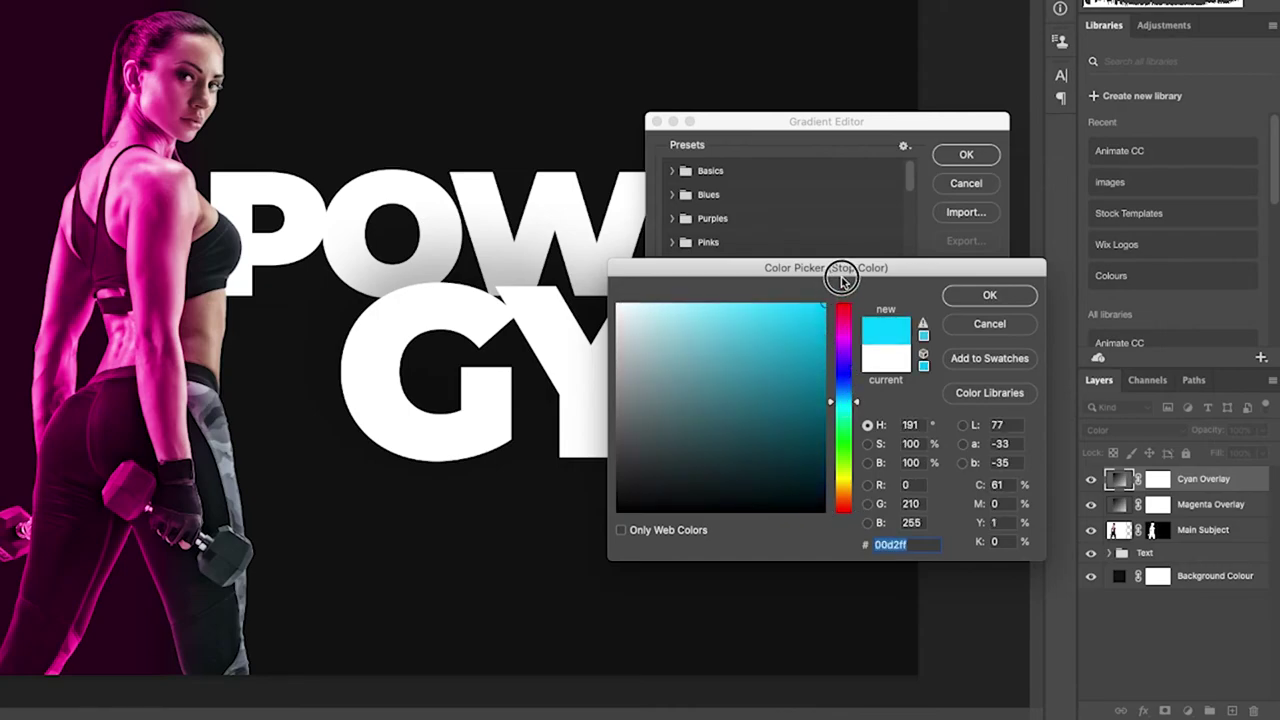
{"action": "left_click", "coordinate": [923, 329]}
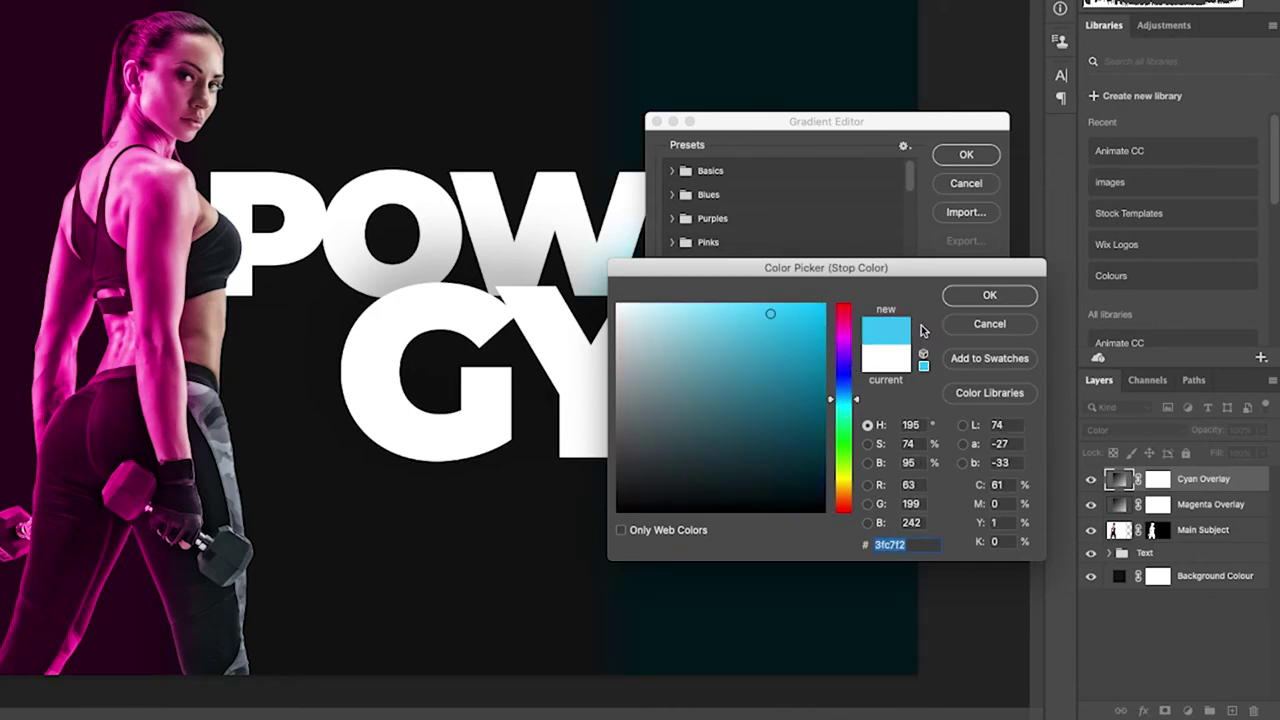
{"action": "left_click", "coordinate": [1025, 296]}
- Place the gradient's opacity stops at 65% and 75%, then confirm both dialogs
{"action": "left_click_drag", "start_coordinate": [870, 128], "coordinate": [1100, 146]}
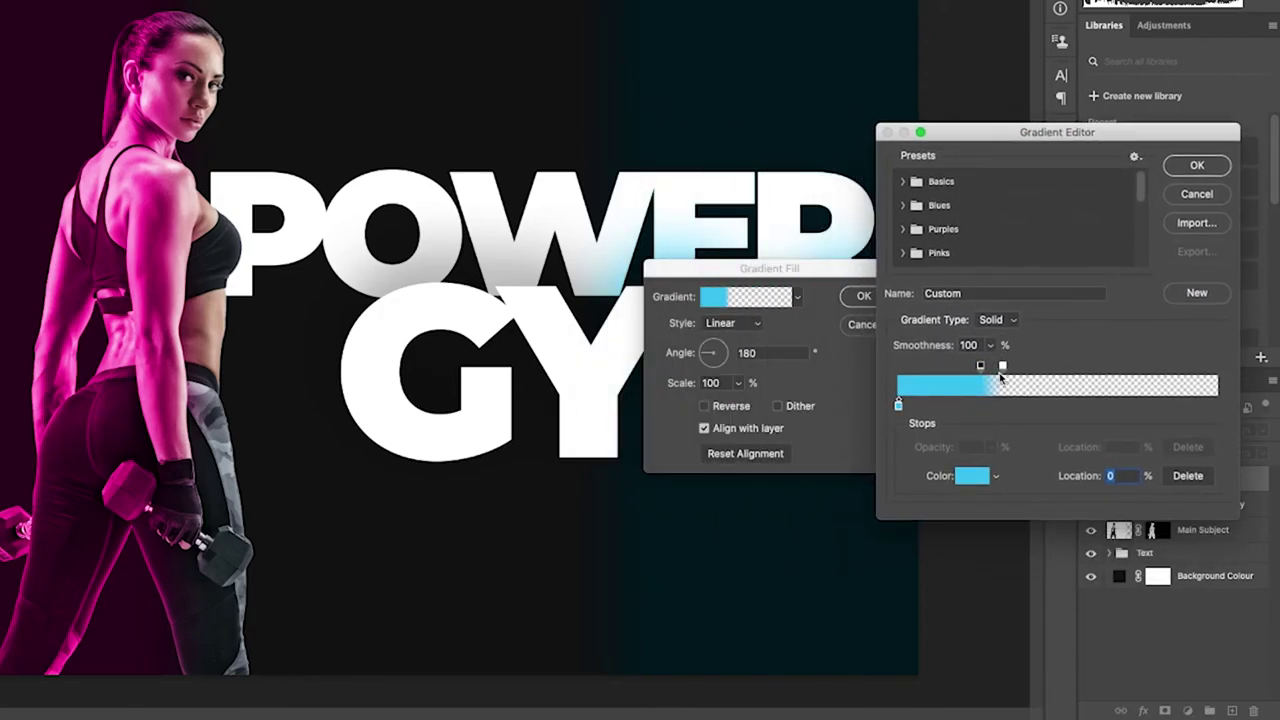
{"action": "left_click_drag", "start_coordinate": [1003, 367], "coordinate": [1120, 366]}
{"action": "left_click_drag", "start_coordinate": [980, 368], "coordinate": [1162, 366]}
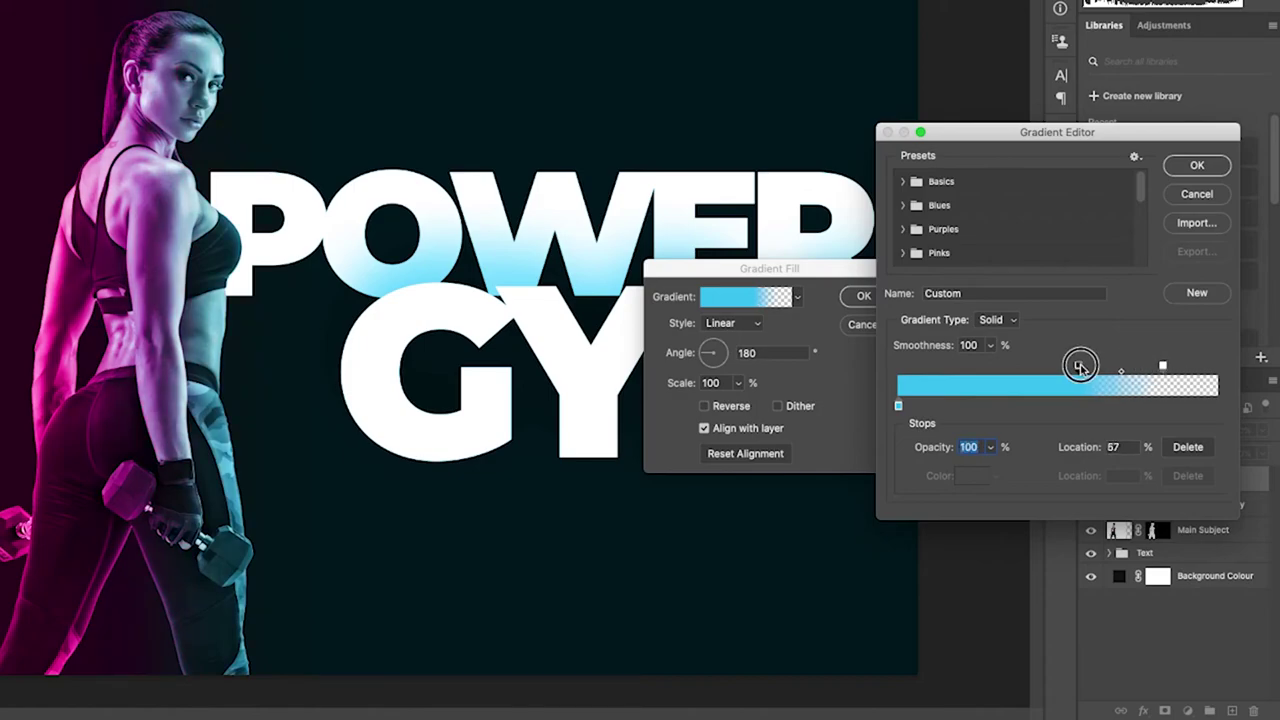
{"action": "mouse_move", "coordinate": [1080, 367]}
{"action": "left_mouse_down"}
{"action": "mouse_move", "coordinate": [1163, 366]}
{"action": "mouse_move", "coordinate": [1143, 368]}
{"action": "left_mouse_up"}
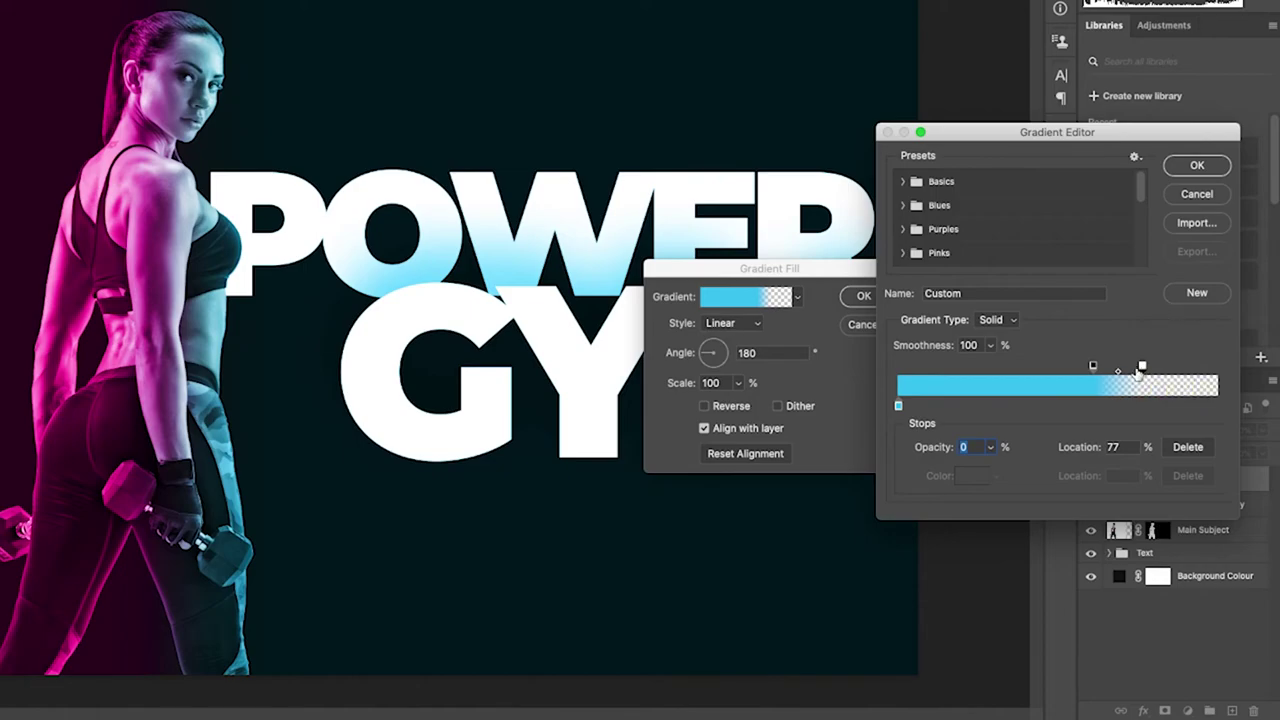
{"action": "left_click", "coordinate": [1143, 368]}
{"action": "left_click", "coordinate": [1145, 368]}
{"action": "left_click_drag", "start_coordinate": [1145, 368], "coordinate": [1138, 368]}
{"action": "left_click_drag", "start_coordinate": [1093, 367], "coordinate": [1105, 367]}
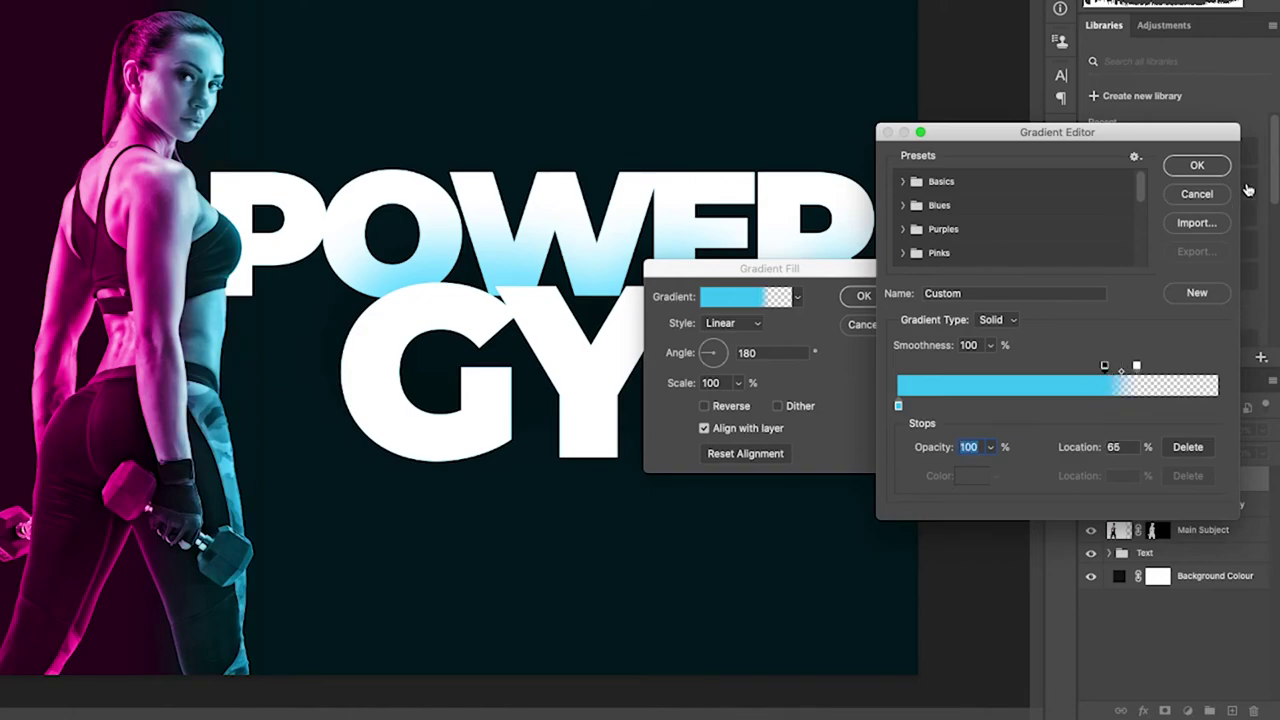
{"action": "left_click", "coordinate": [1198, 166]}
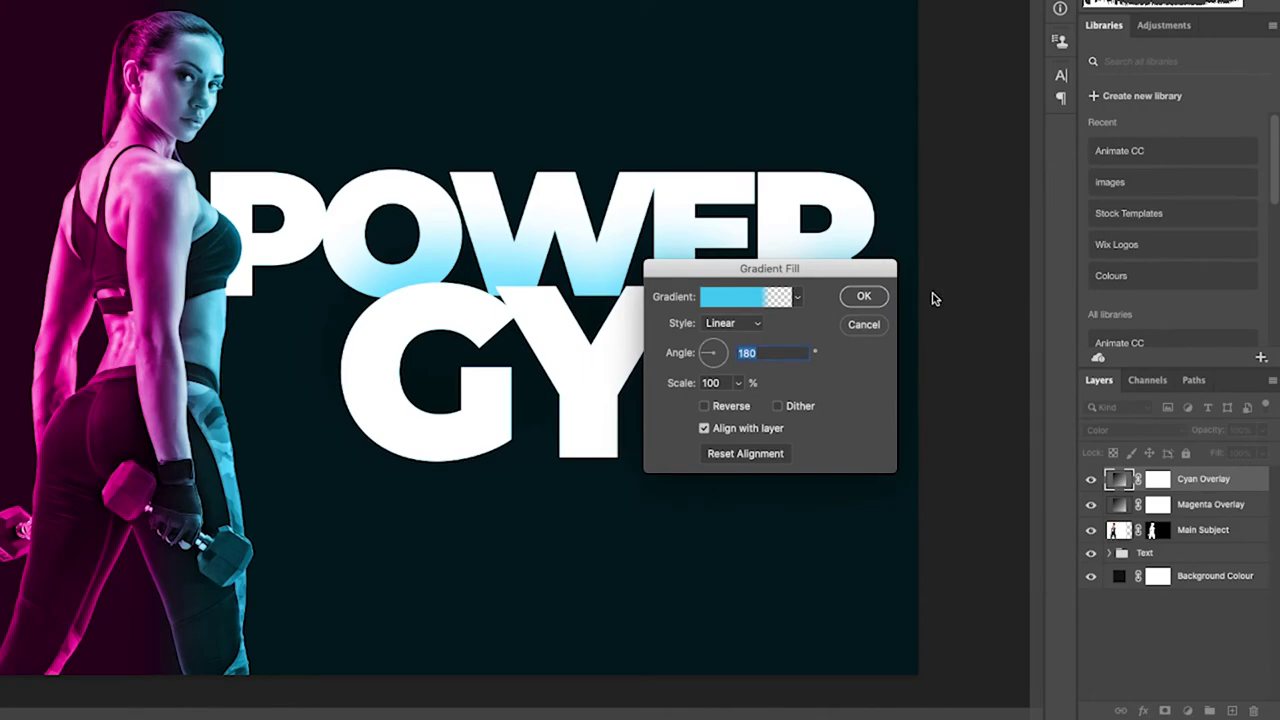
{"action": "left_click", "coordinate": [864, 298]}
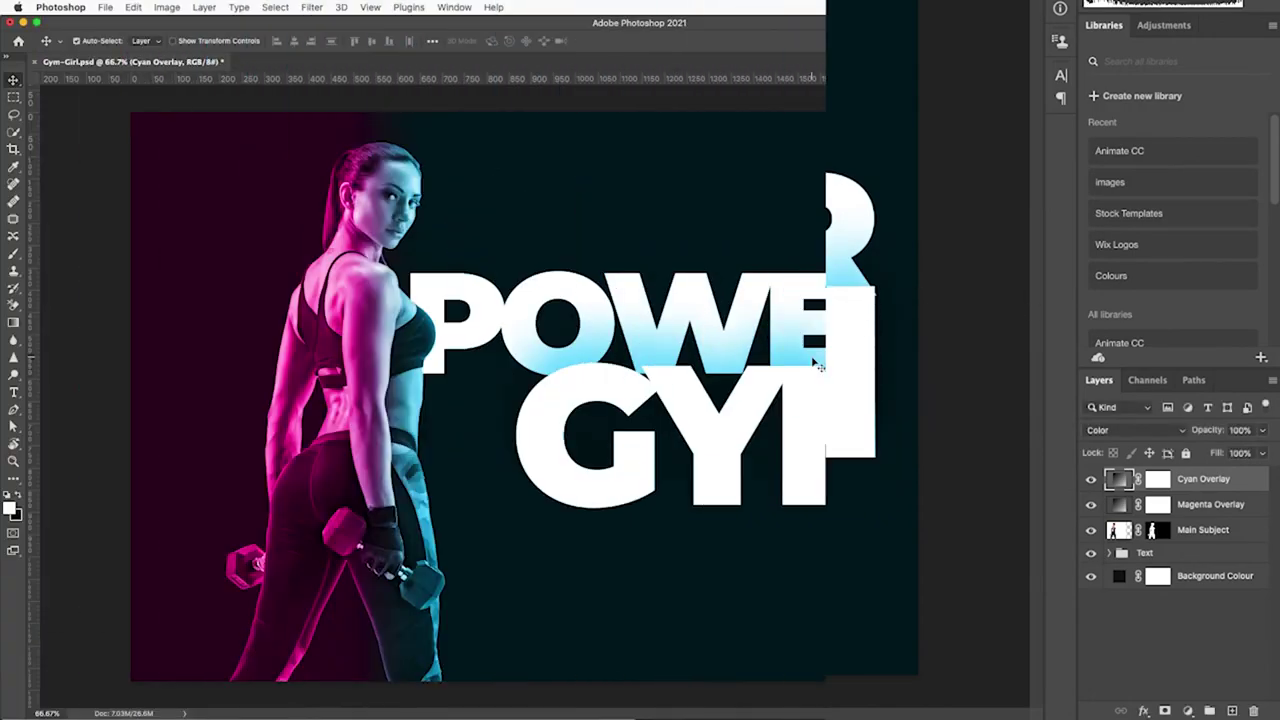
- Select Cyan Overlay and Magenta Overlay and group them as 'Colour Overlay'
{"action": "key", "text": "super+1"}
{"action": "key", "text": "super+equal"}
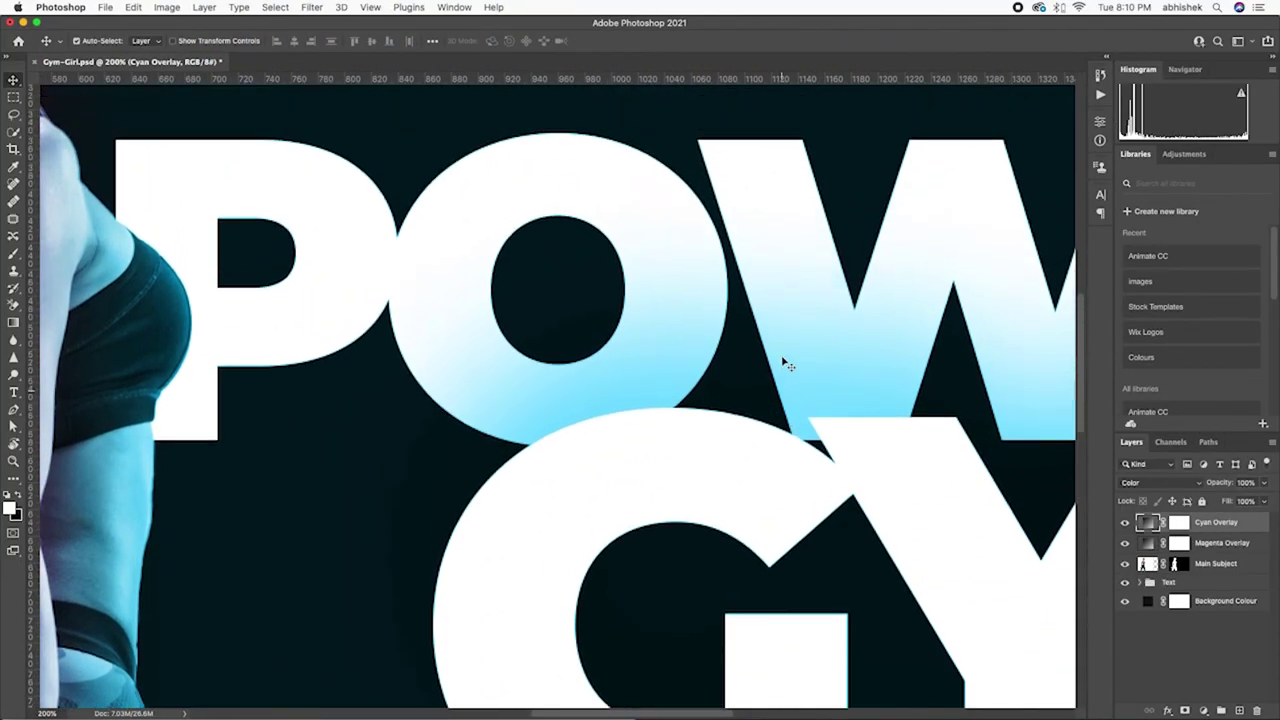
{"action": "key", "text": "super+0"}
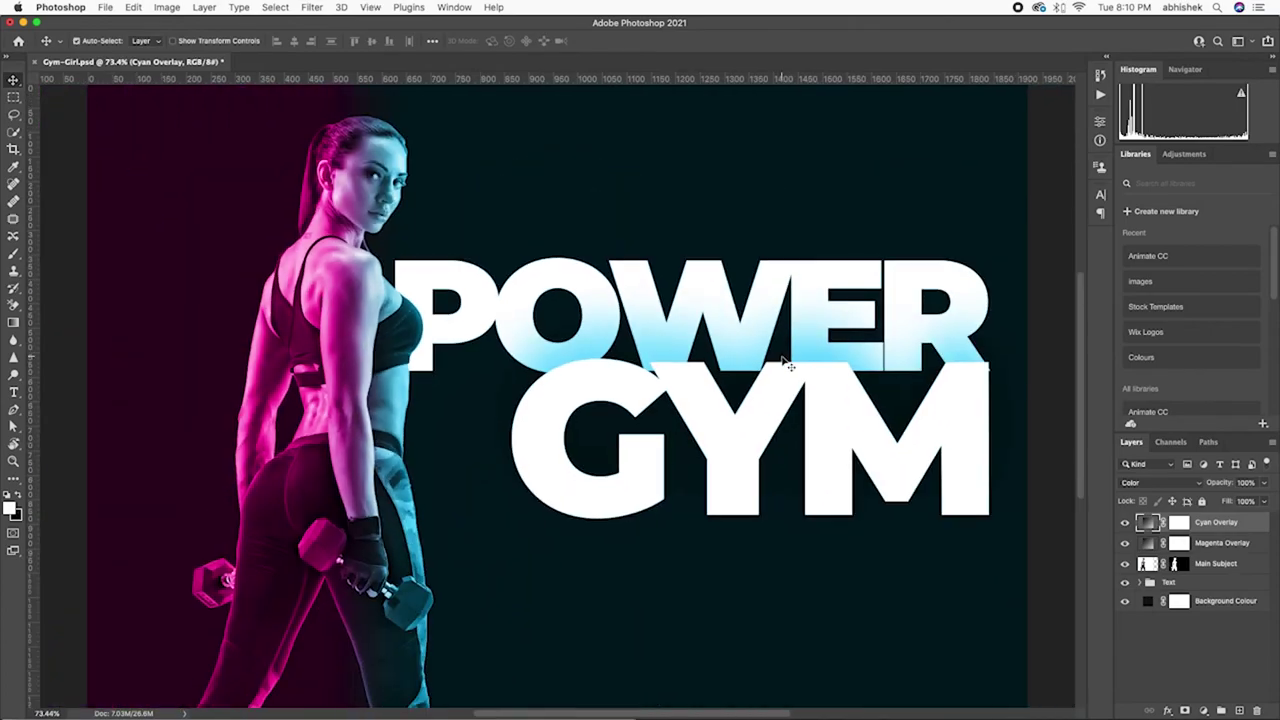
{"action": "scroll", "coordinate": [118, 224], "scroll_direction": "left", "scroll_amount": 5}
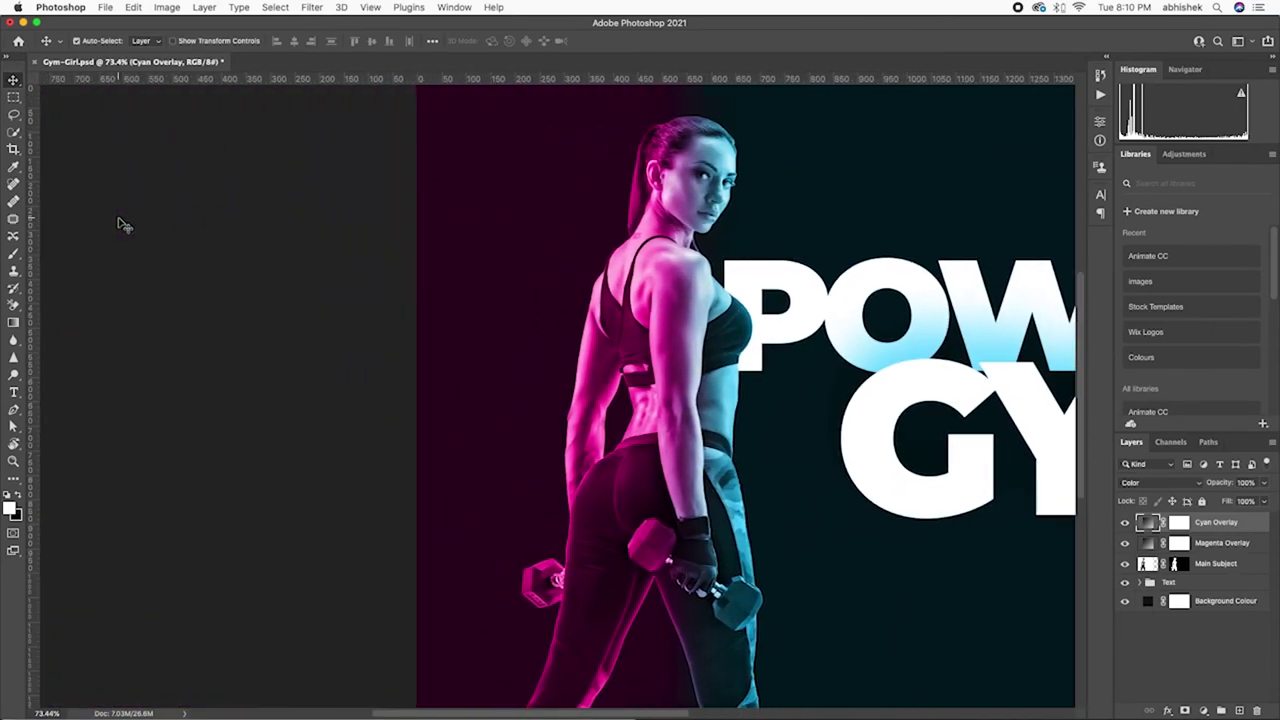
{"action": "scroll", "coordinate": [118, 224], "scroll_direction": "right", "scroll_amount": 5}
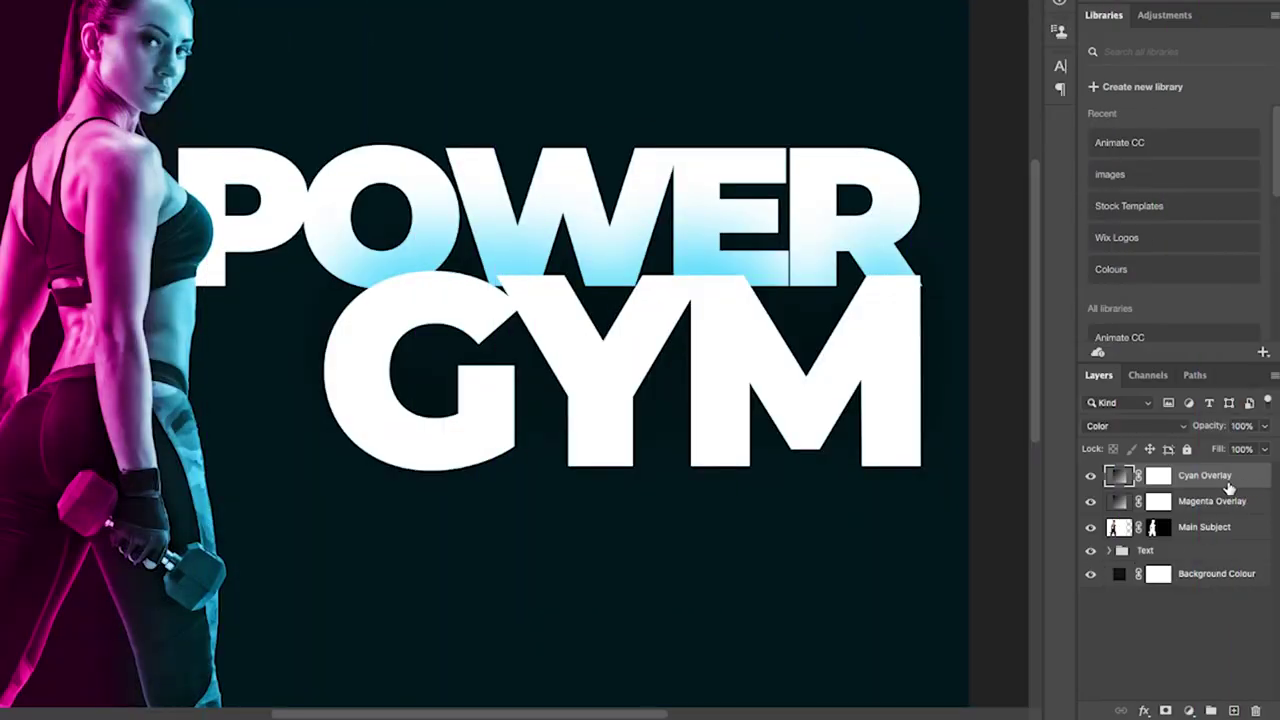
{"action": "left_click", "coordinate": [1210, 508], "text": "shift"}
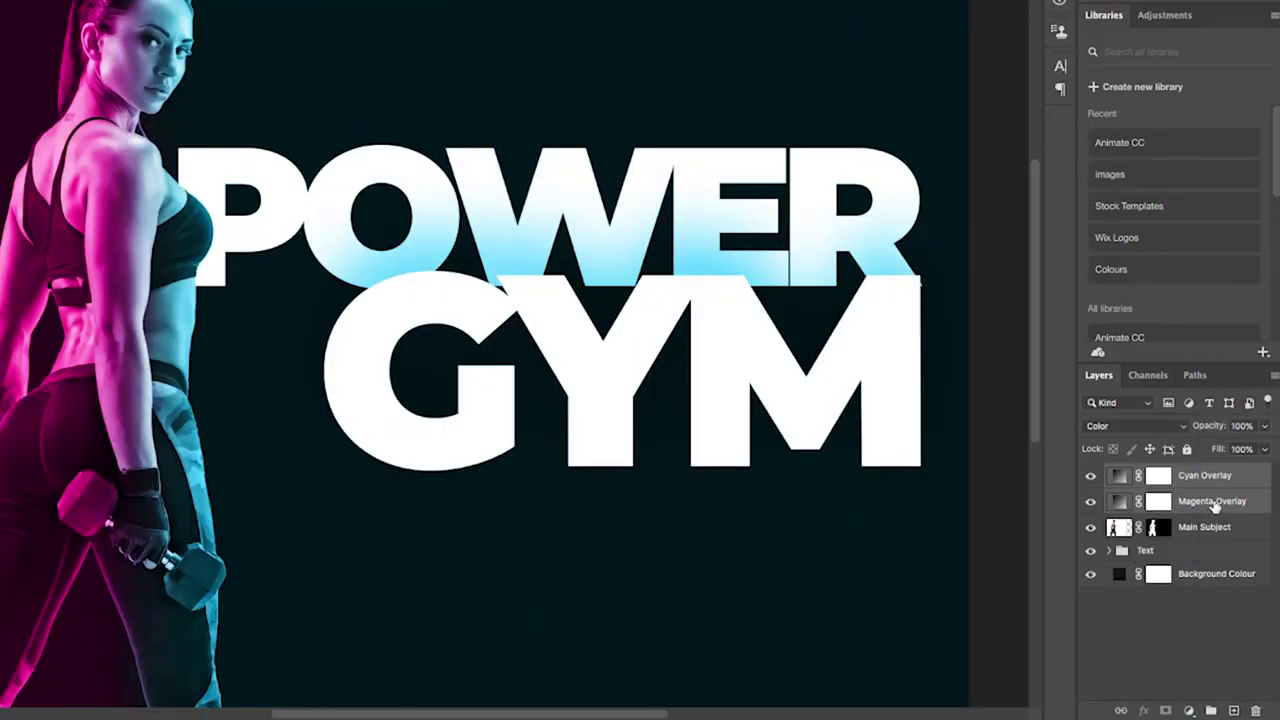
{"action": "right_click", "coordinate": [1213, 507]}
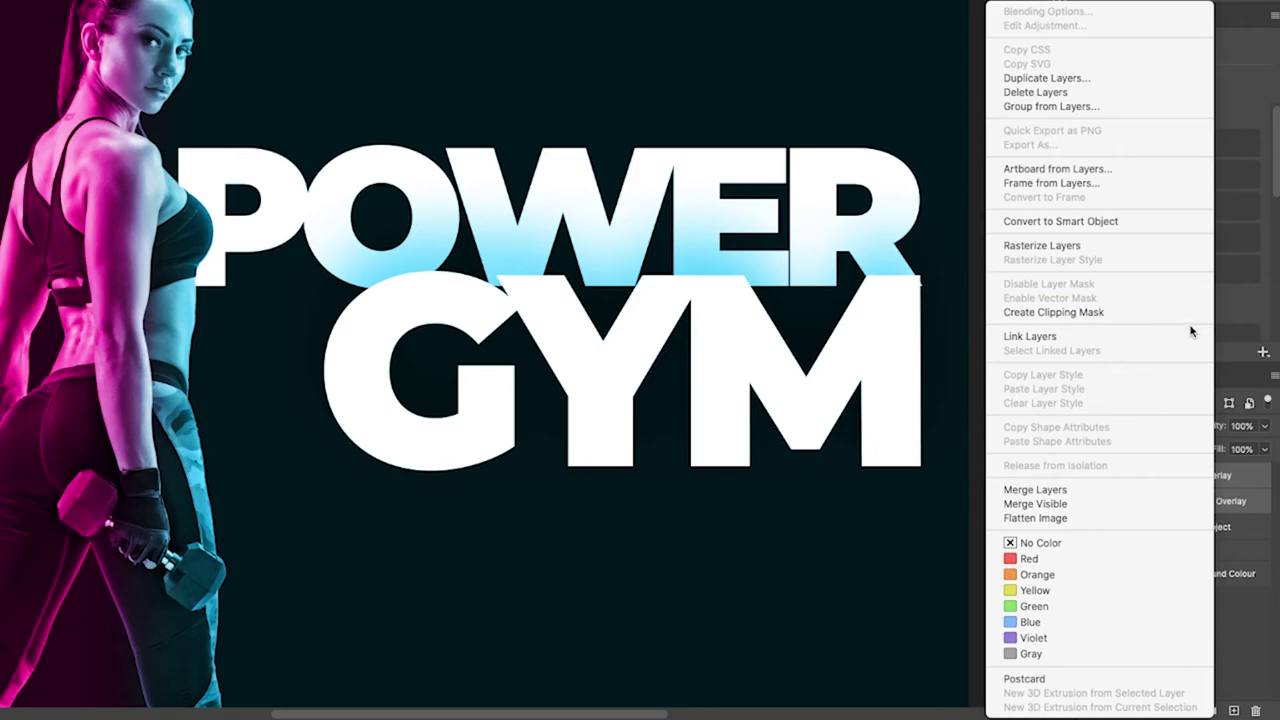
{"action": "left_click", "coordinate": [1117, 106]}
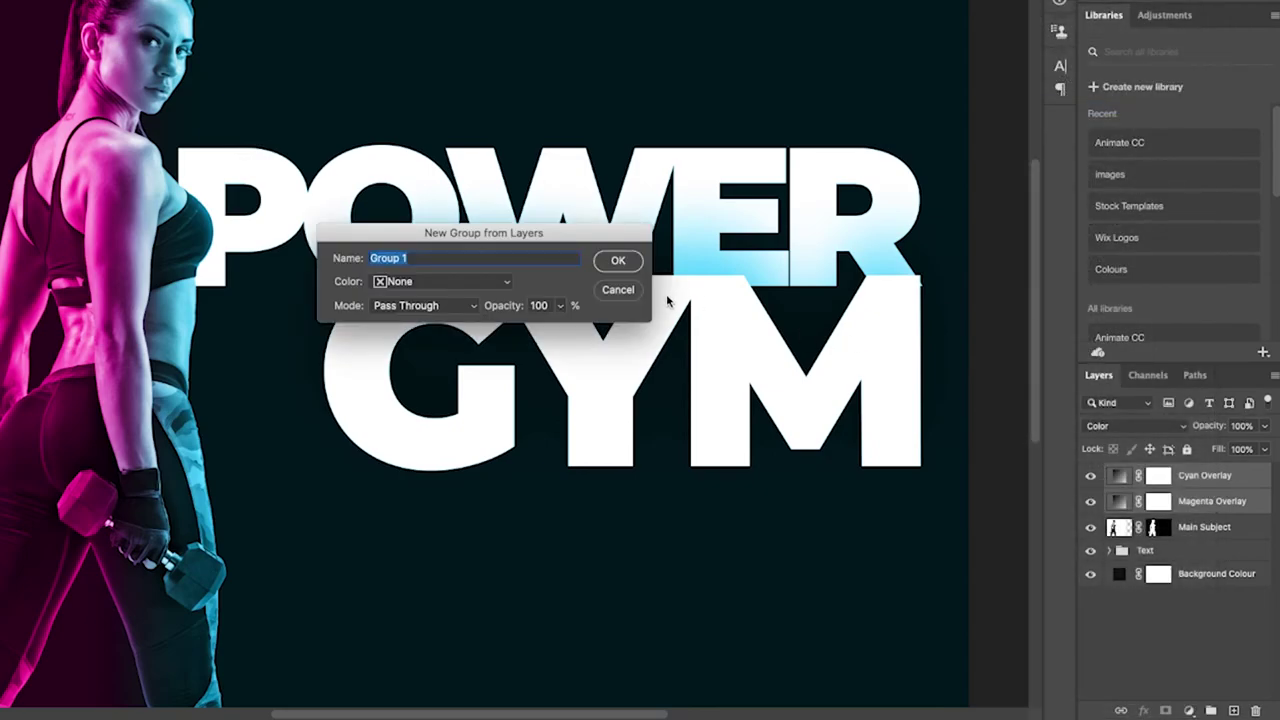
{"action": "type", "text": "Colour Overlay"}
{"action": "left_click", "coordinate": [622, 262]}
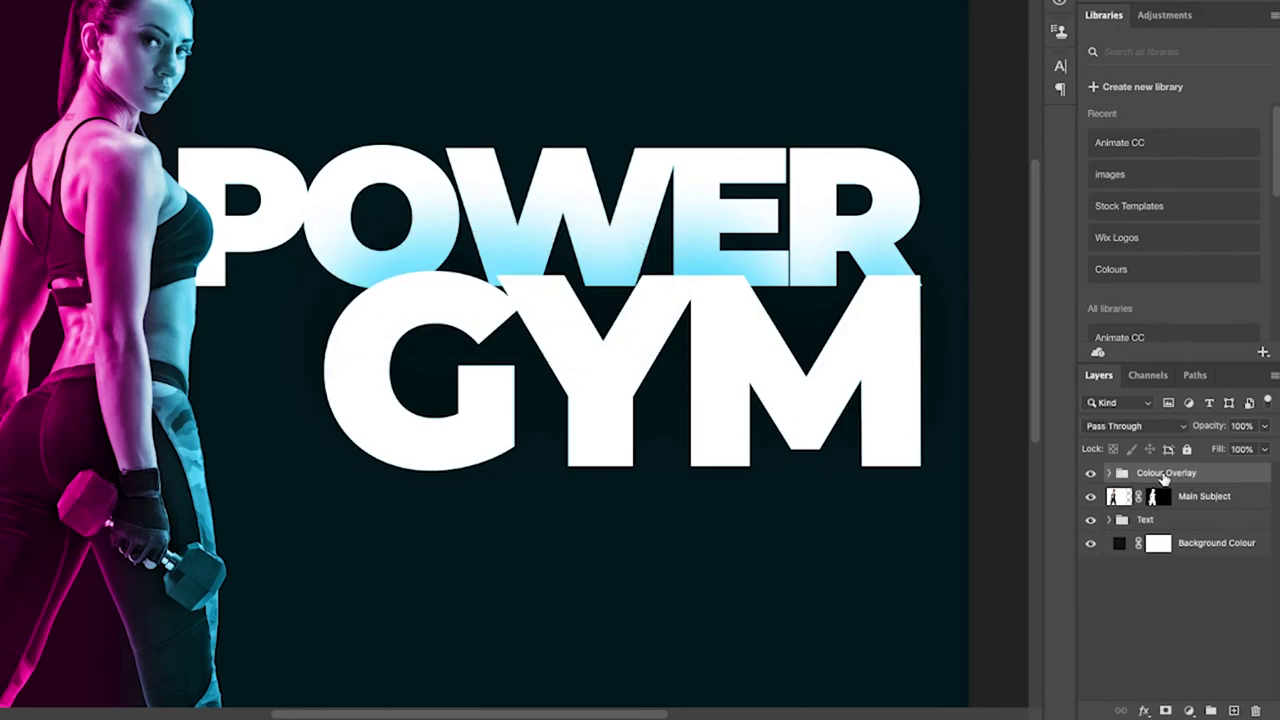
- Load the Main Subject mask as a selection and use it to mask the Colour Overlay group
{"action": "left_click_drag", "start_coordinate": [1159, 504], "coordinate": [1161, 500]}
{"action": "left_click", "coordinate": [1159, 500], "text": "ctrl"}
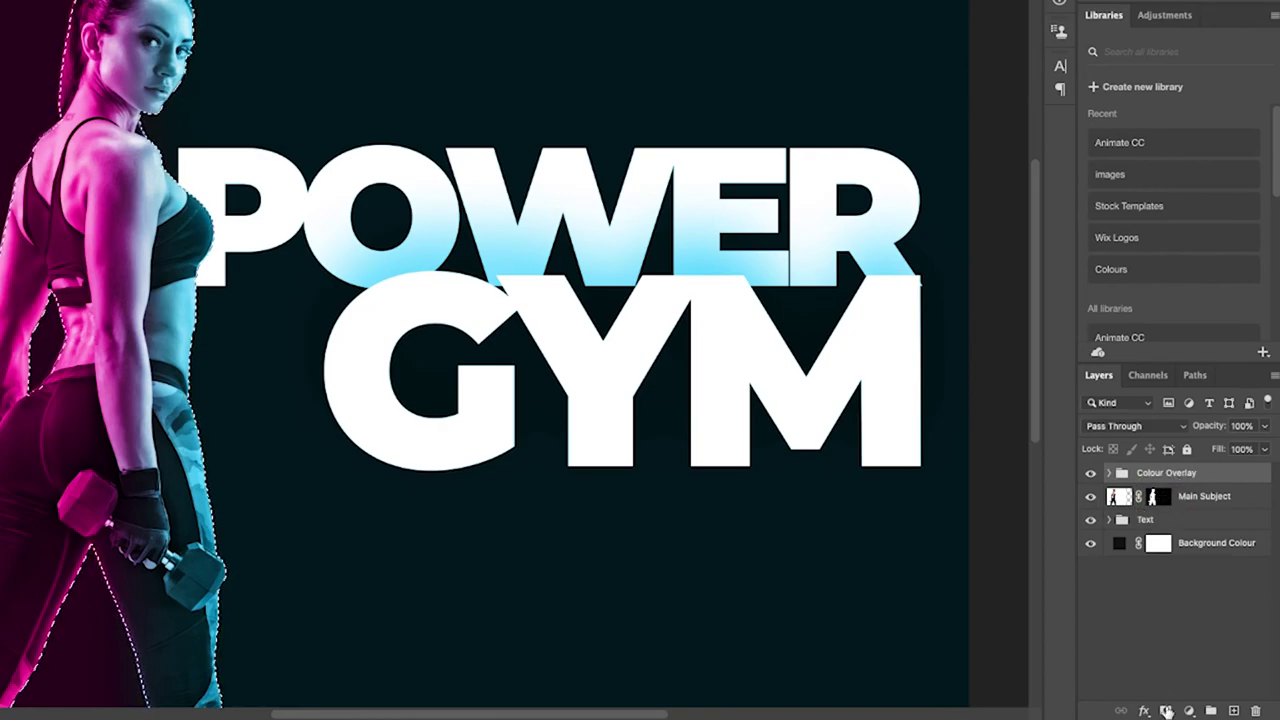
{"action": "left_click", "coordinate": [1165, 710]}
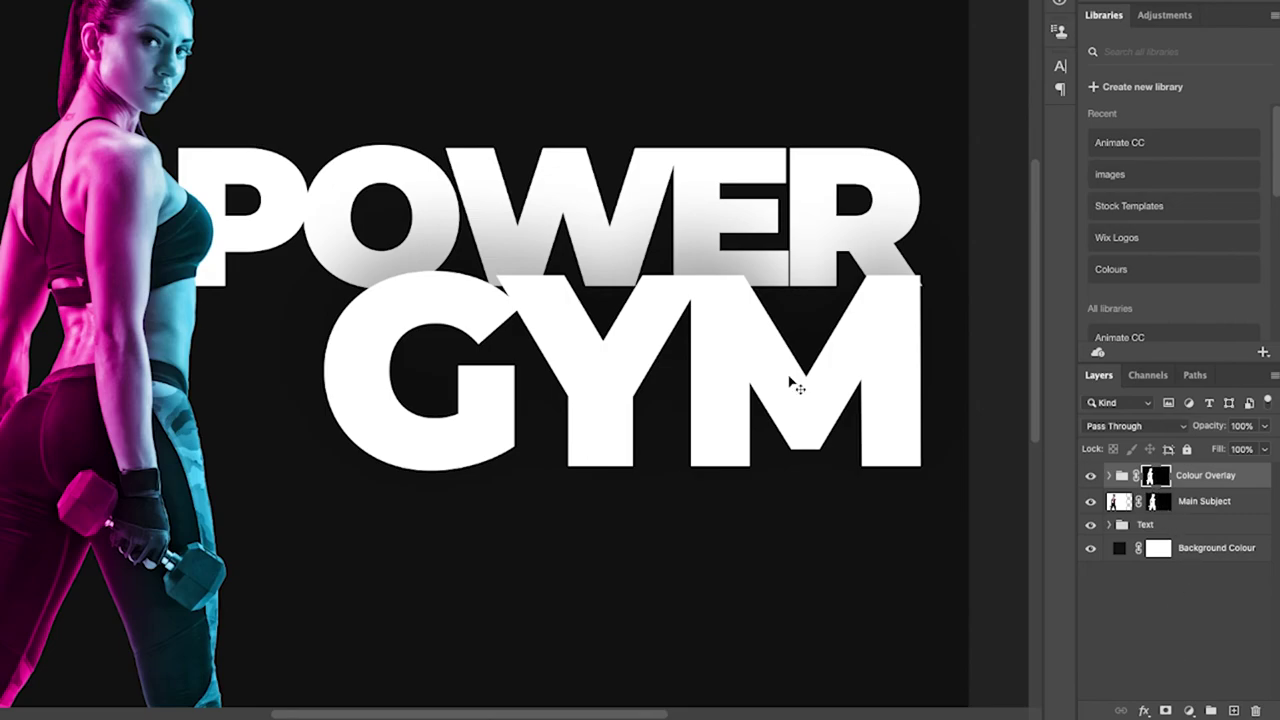
- Inspect the mask edges, test tinting the background, and revert to keep it black
{"action": "key", "text": "ctrl+plus"}
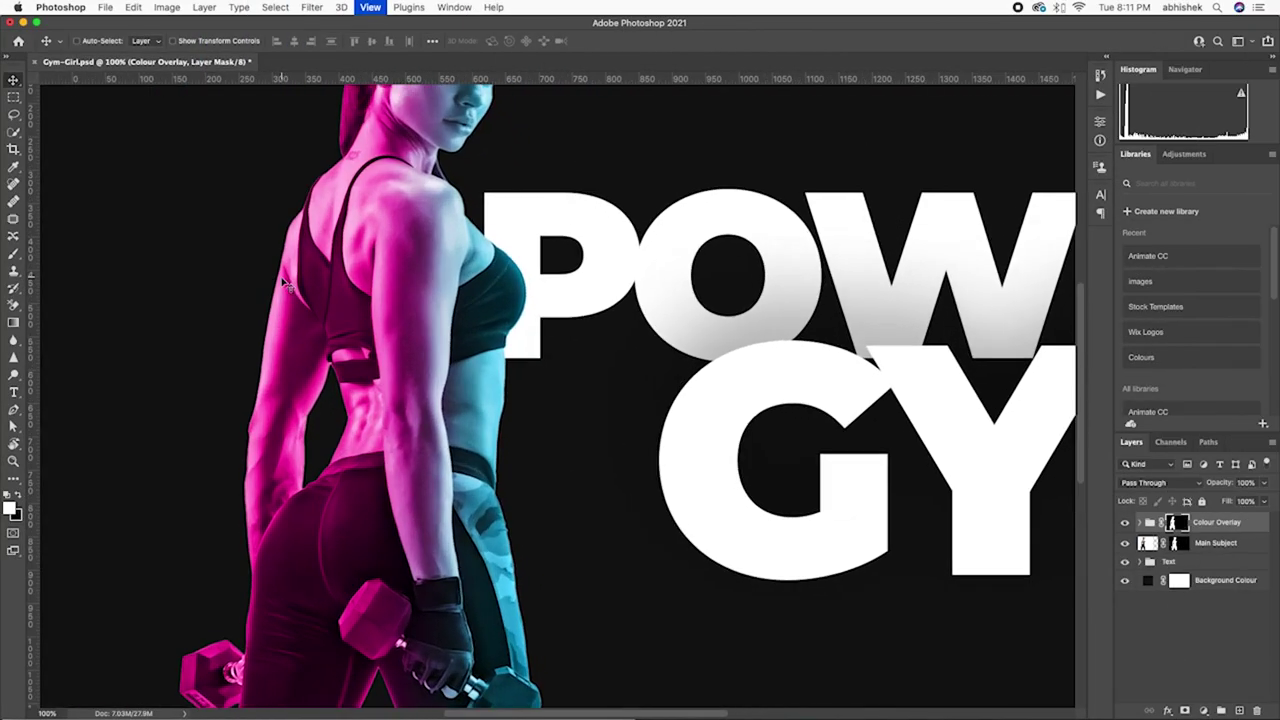
{"action": "key", "text": "ctrl+plus"}
{"action": "scroll", "coordinate": [285, 284], "scroll_direction": "up", "scroll_amount": 3}
{"action": "scroll", "coordinate": [285, 284], "scroll_direction": "left", "scroll_amount": 3}
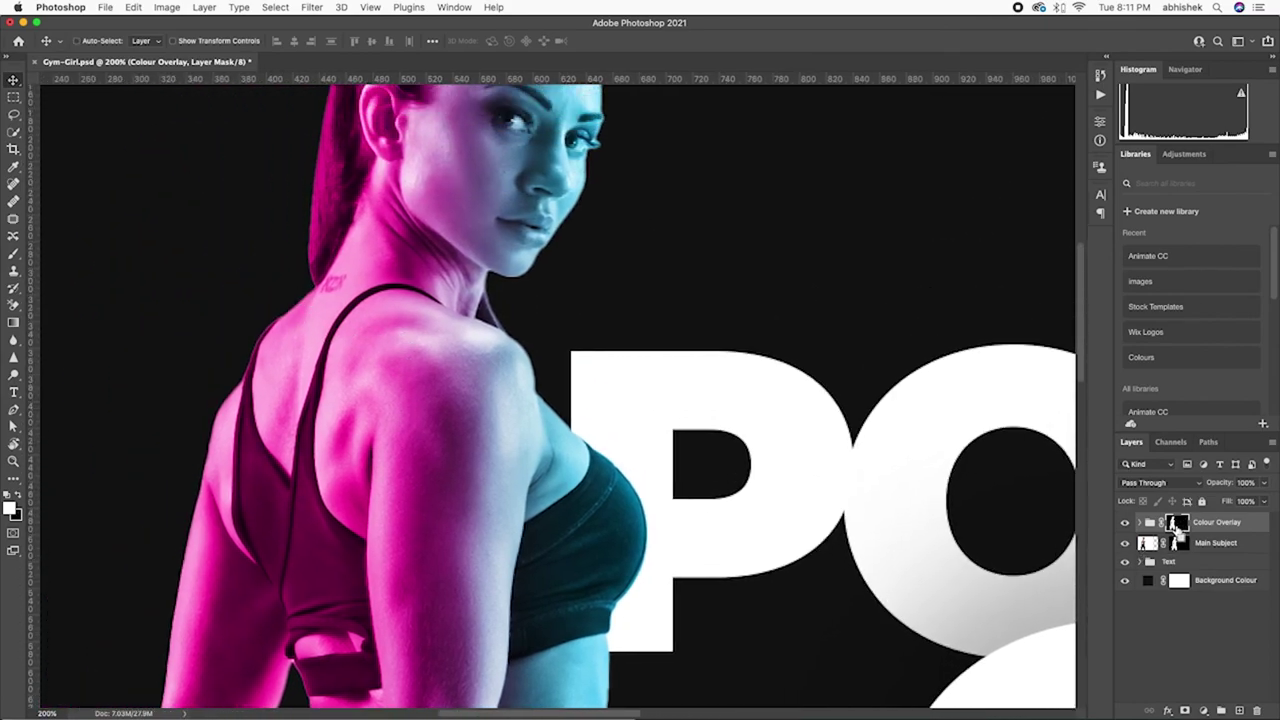
{"action": "left_click", "coordinate": [1177, 523], "text": "ctrl"}
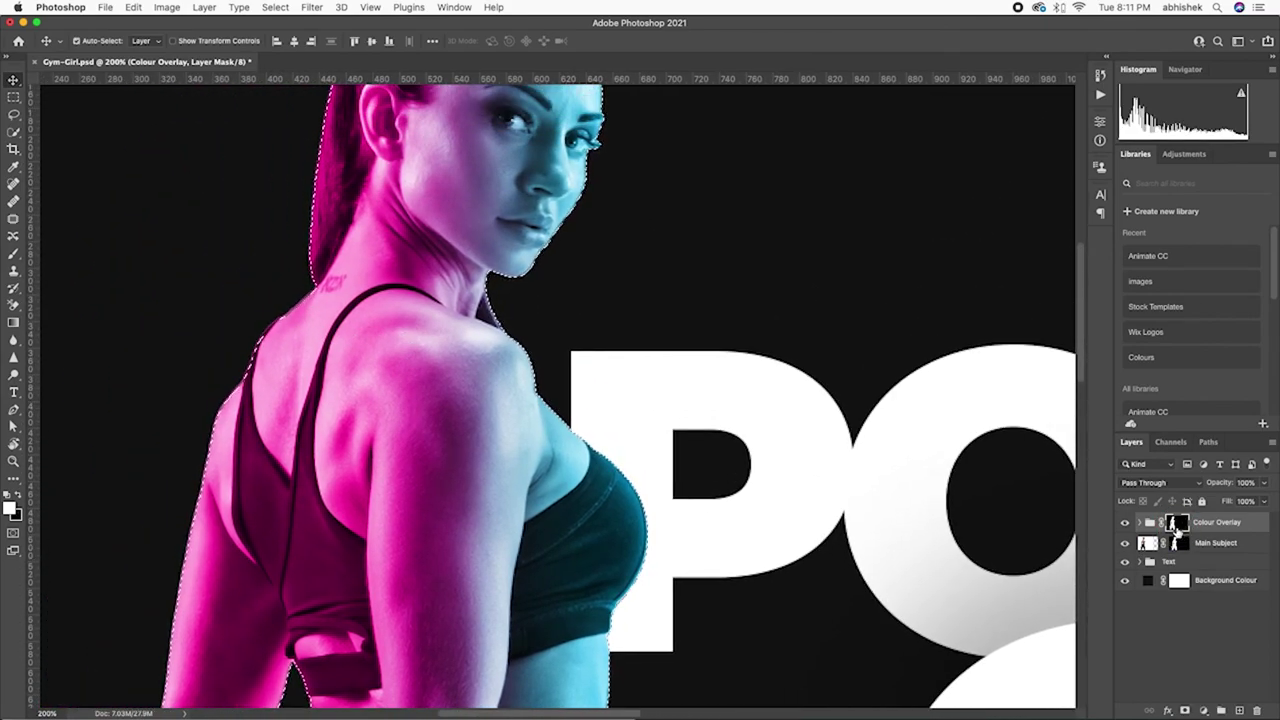
{"action": "key", "text": "ctrl+shift+i"}
{"action": "key", "text": "alt+BackSpace"}
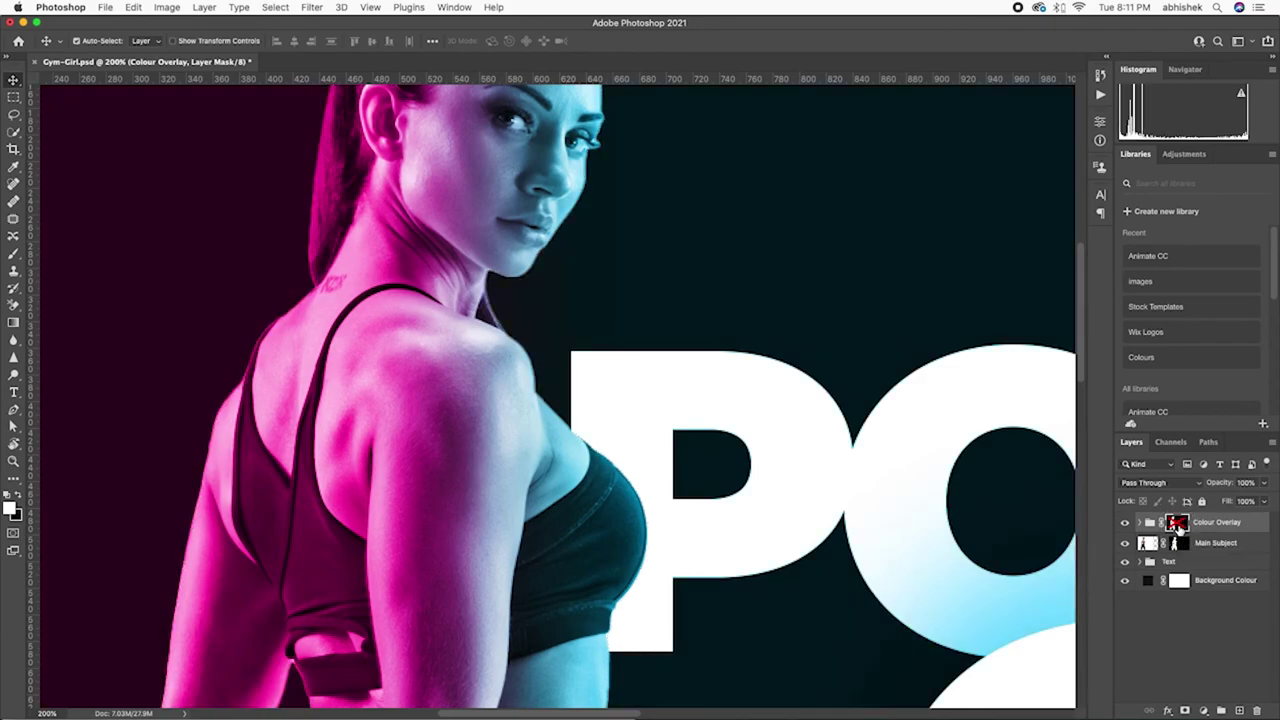
{"action": "key", "text": "ctrl+BackSpace"}
{"action": "key", "text": "ctrl+minus"}
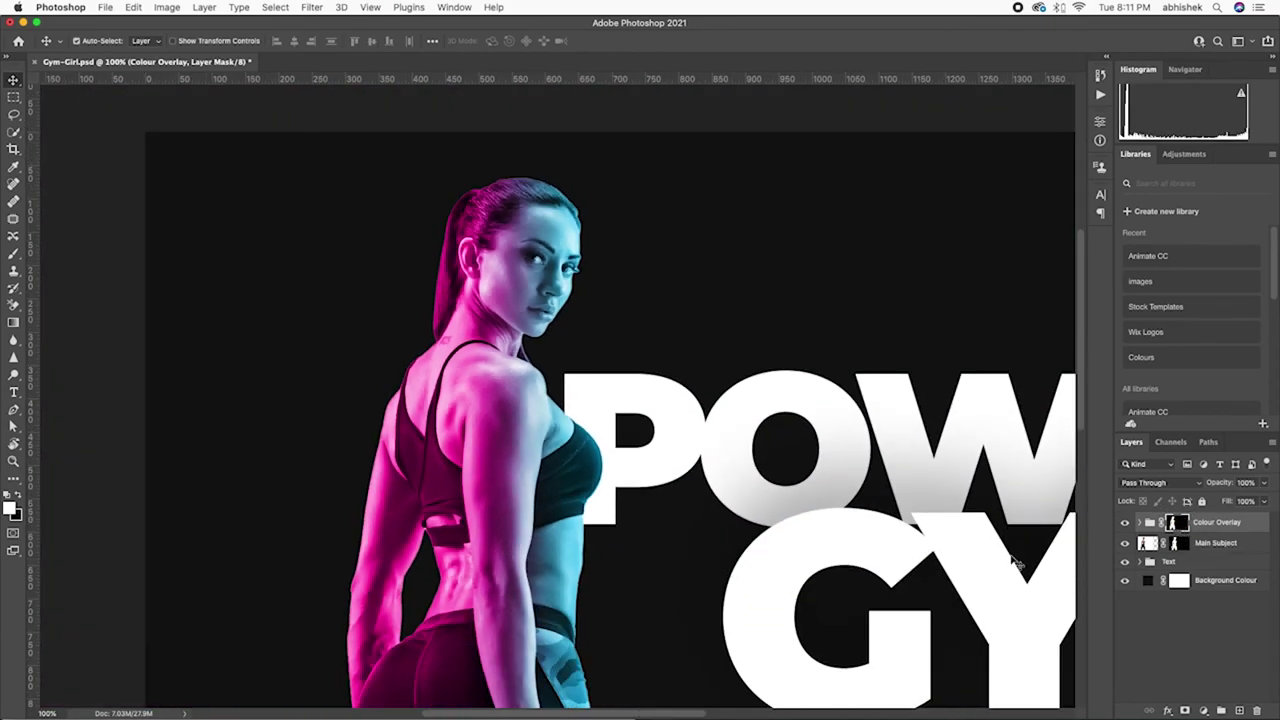
{"action": "scroll", "coordinate": [663, 551], "scroll_direction": "down", "scroll_amount": 2}
{"action": "key", "text": "ctrl+z"}
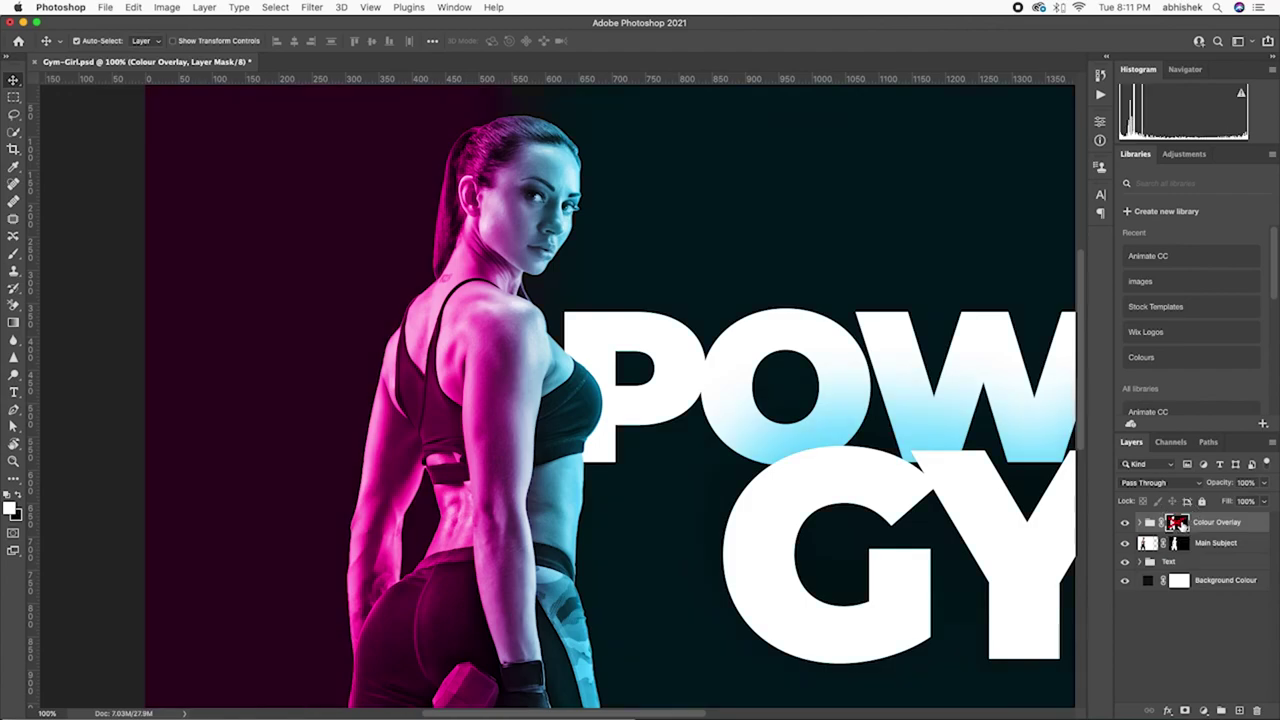
{"action": "key", "text": "ctrl+shift+z"}
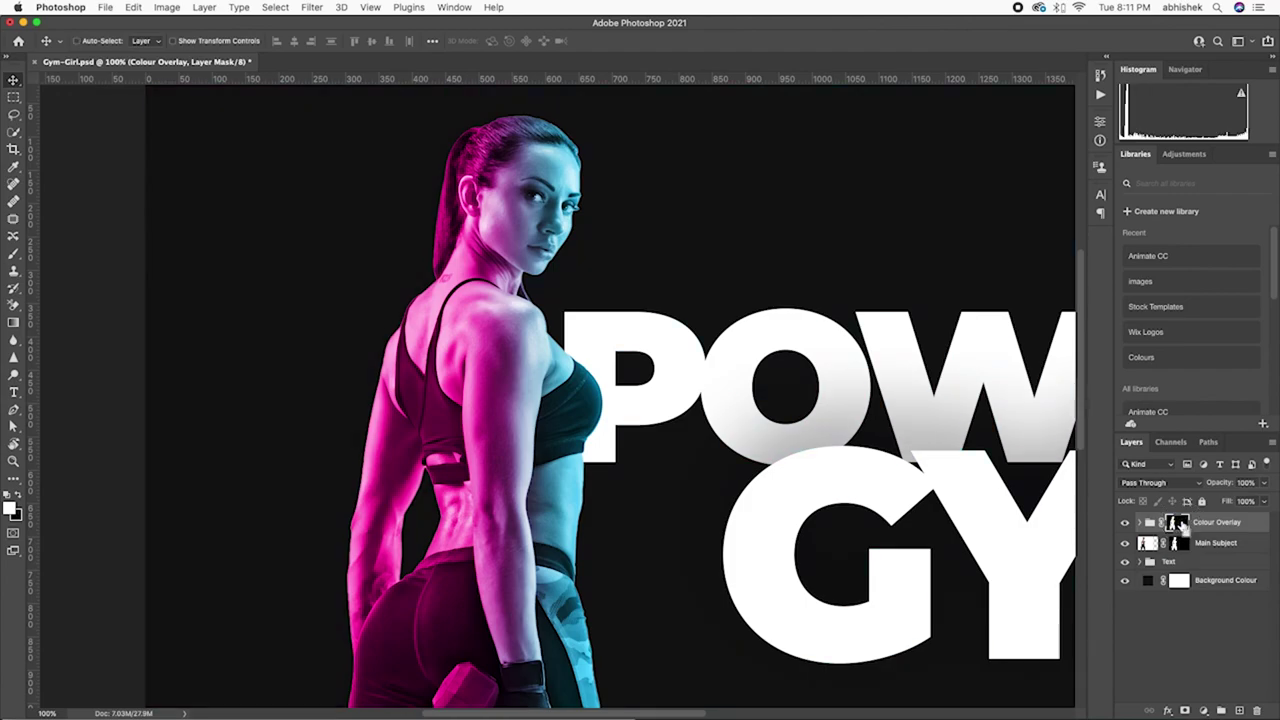
{"action": "key", "text": "ctrl+0"}
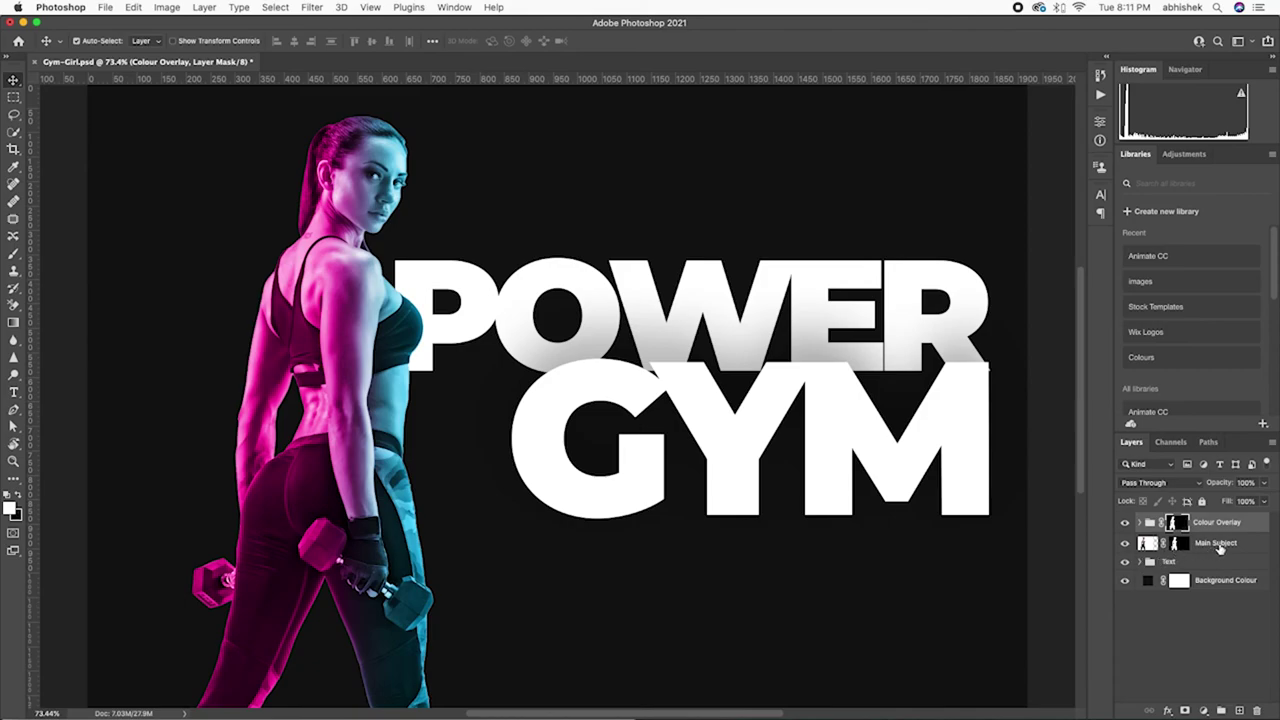
- Open the Cyan Overlay gradient and bring up its left colour stop in the Color Picker
{"action": "left_click", "coordinate": [1139, 523]}
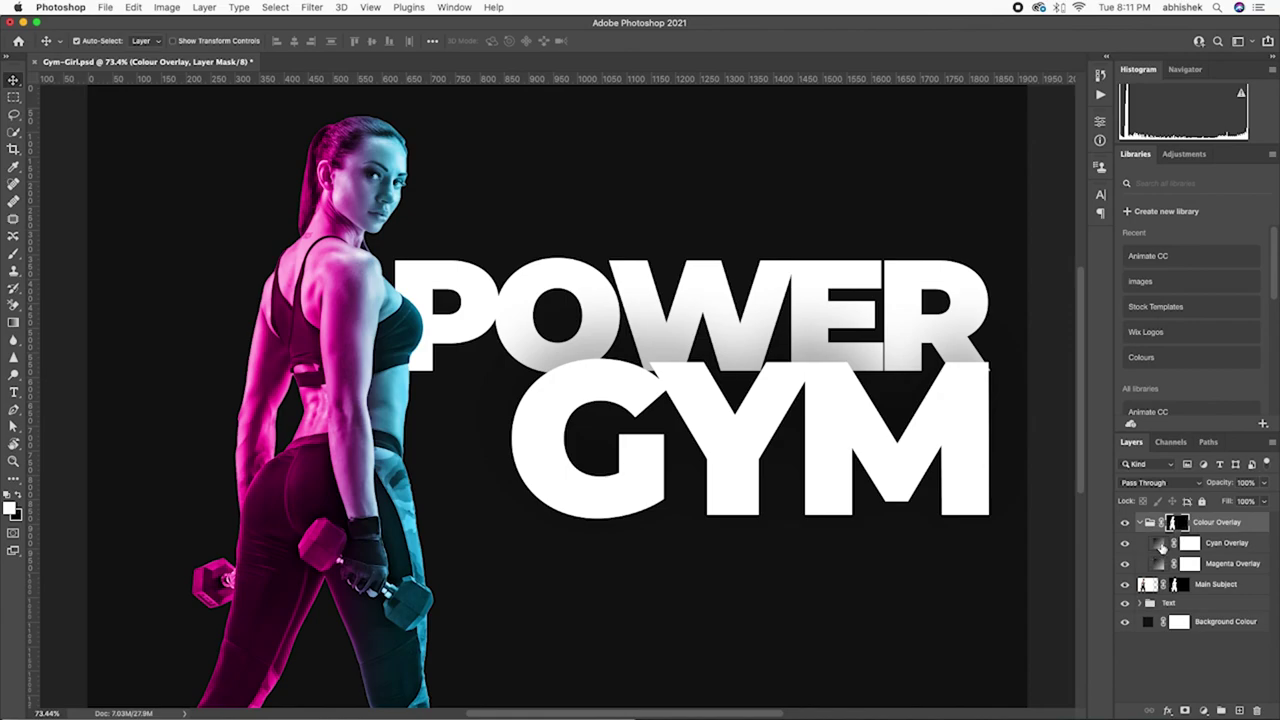
{"action": "double_click", "coordinate": [1159, 544]}
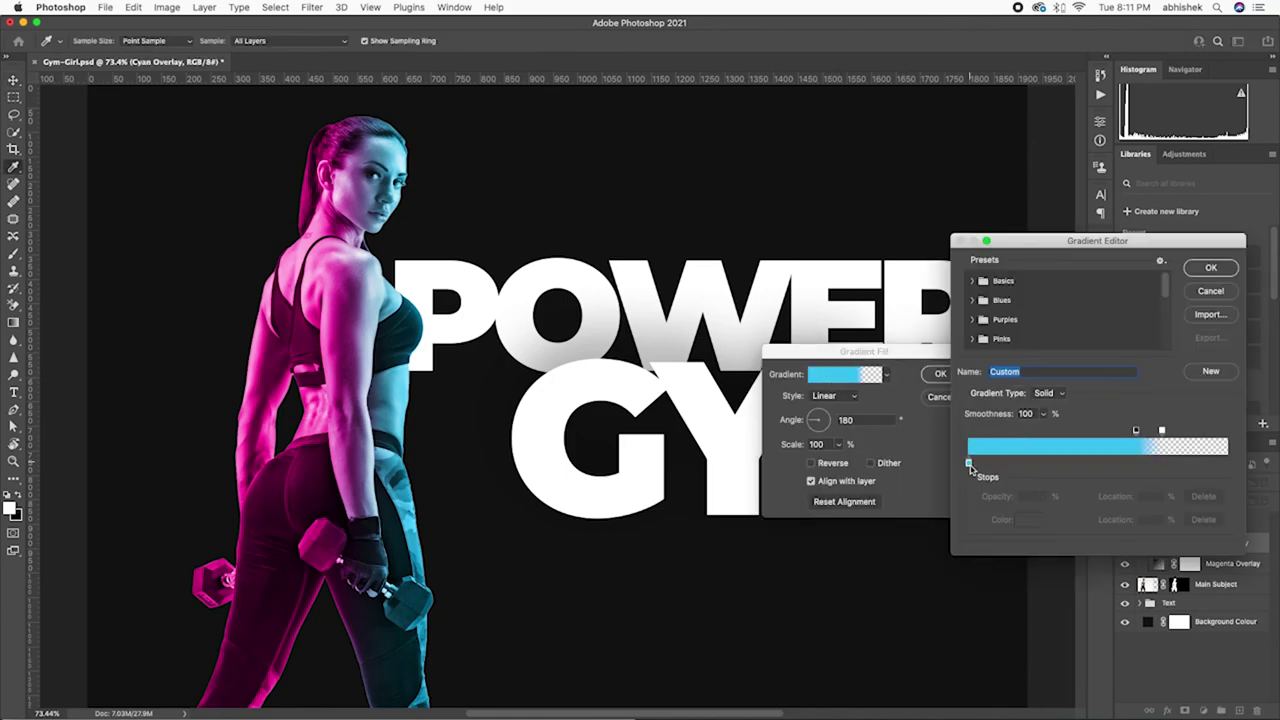
{"action": "left_click", "coordinate": [968, 462]}
{"action": "left_click", "coordinate": [1020, 521]}
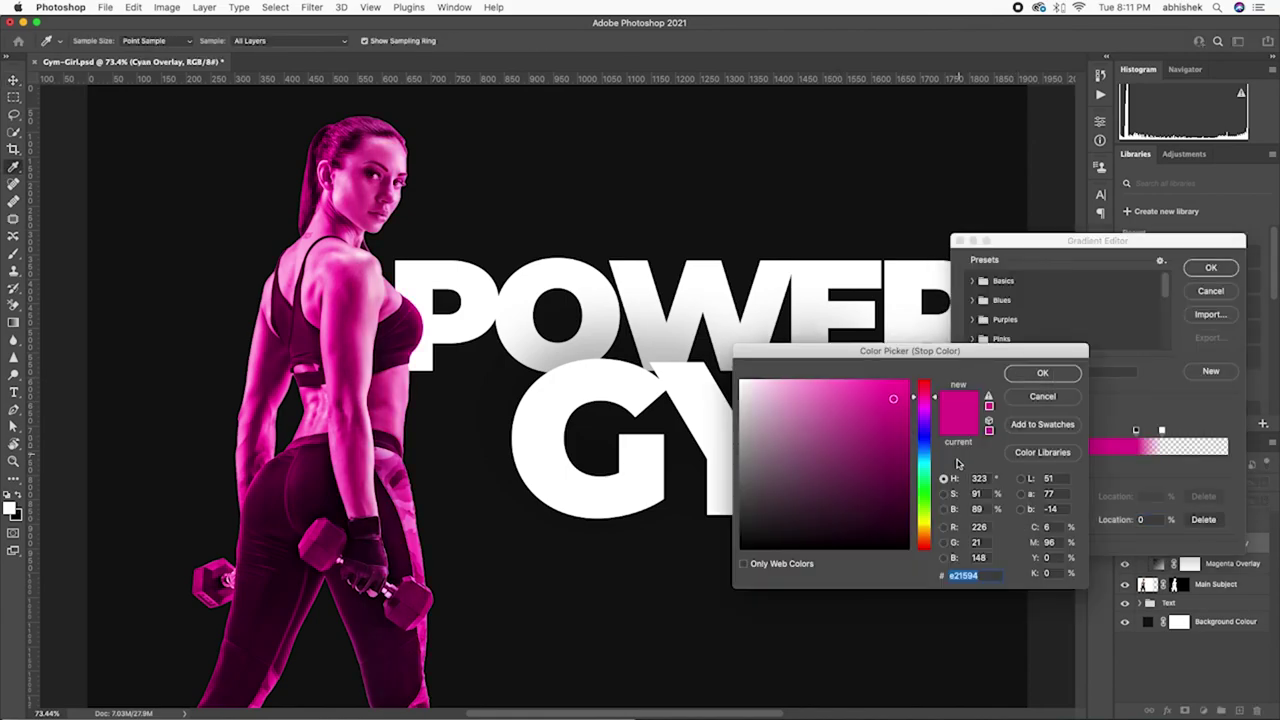
{"action": "left_click", "coordinate": [925, 456]}
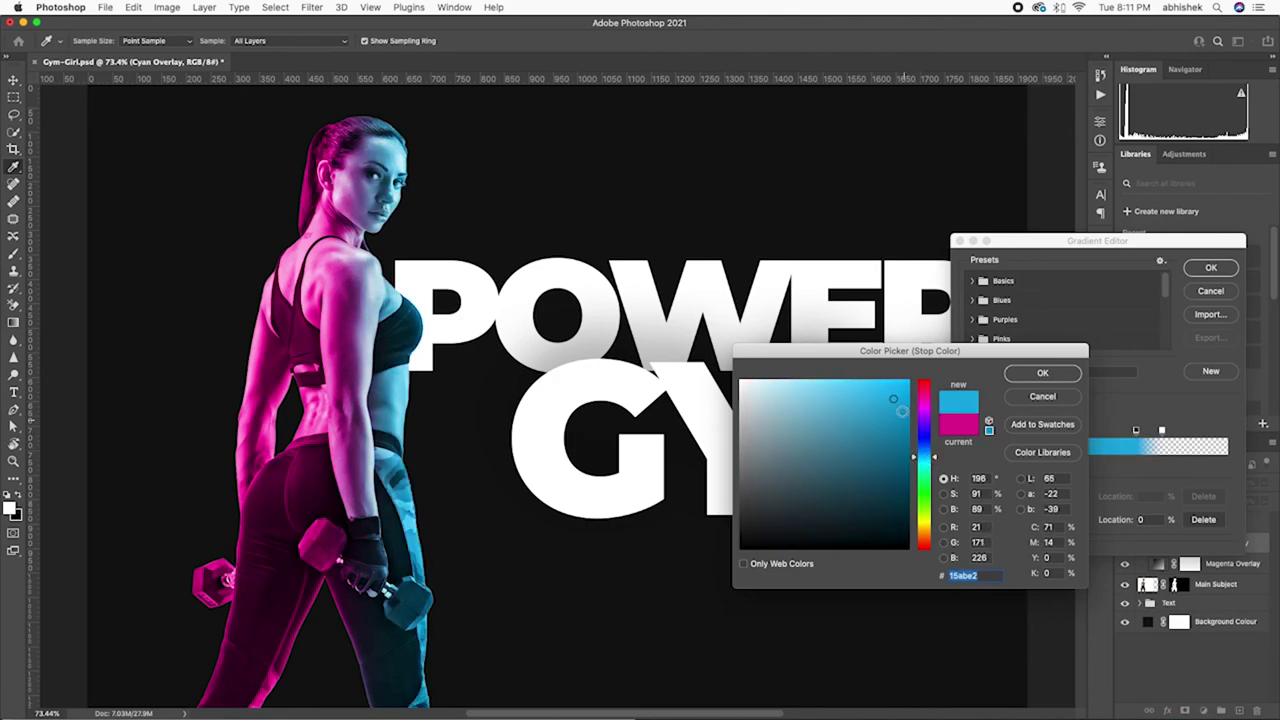
{"action": "left_click_drag", "start_coordinate": [892, 400], "coordinate": [904, 390]}
- Change the left stop to a vivid blue (0b7df1) and confirm the gradient fill
{"action": "left_click", "coordinate": [891, 391]}
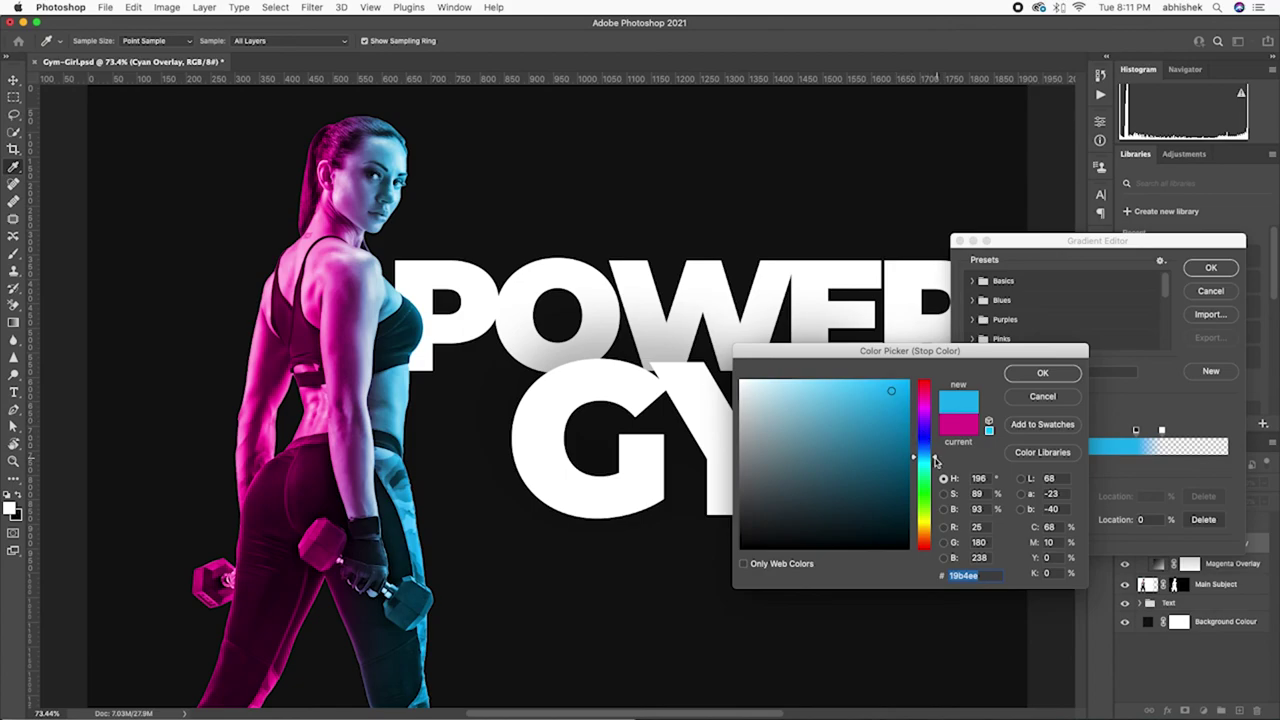
{"action": "left_click", "coordinate": [933, 454]}
{"action": "left_click", "coordinate": [934, 451]}
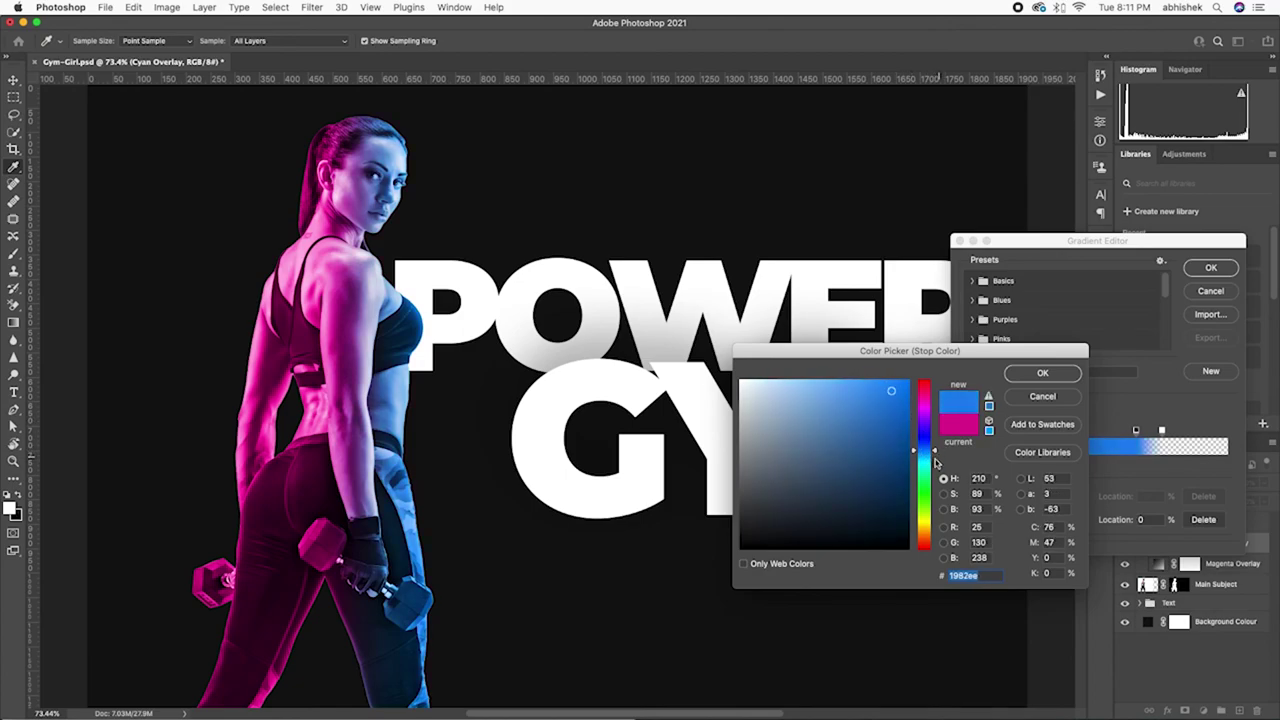
{"action": "left_click", "coordinate": [901, 388]}
{"action": "left_click", "coordinate": [1043, 373]}
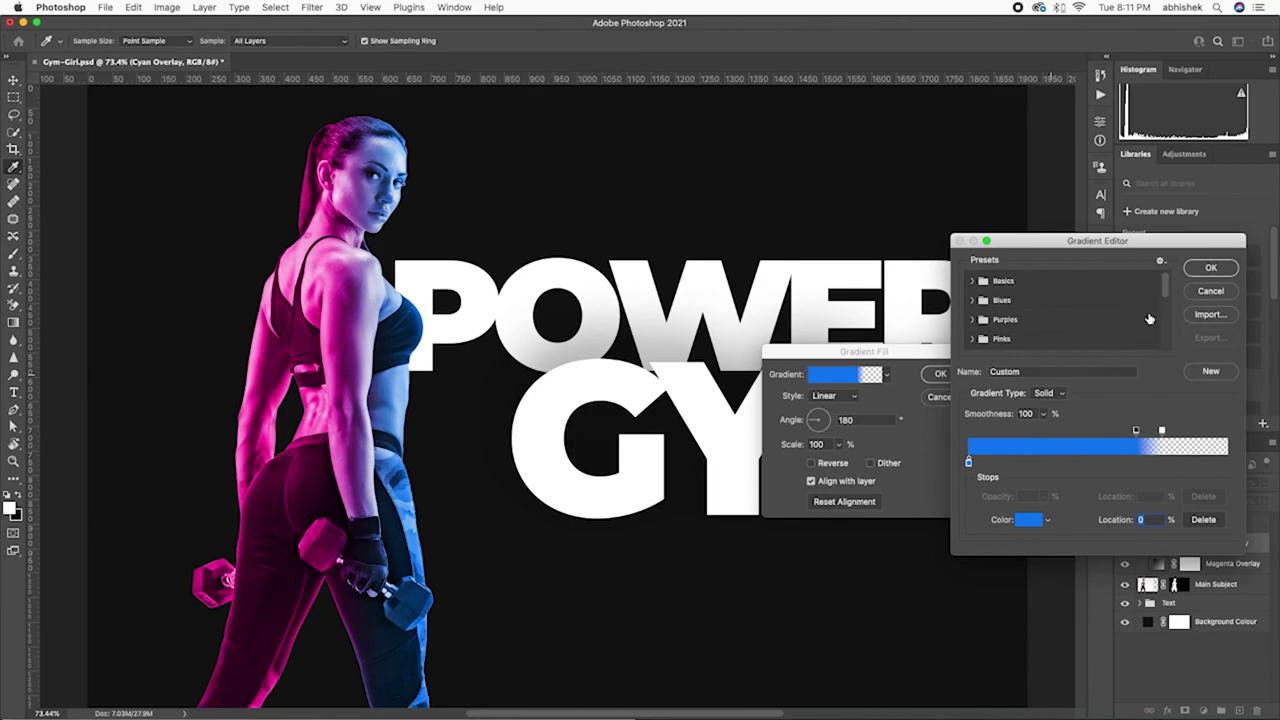
{"action": "left_click", "coordinate": [1212, 269]}
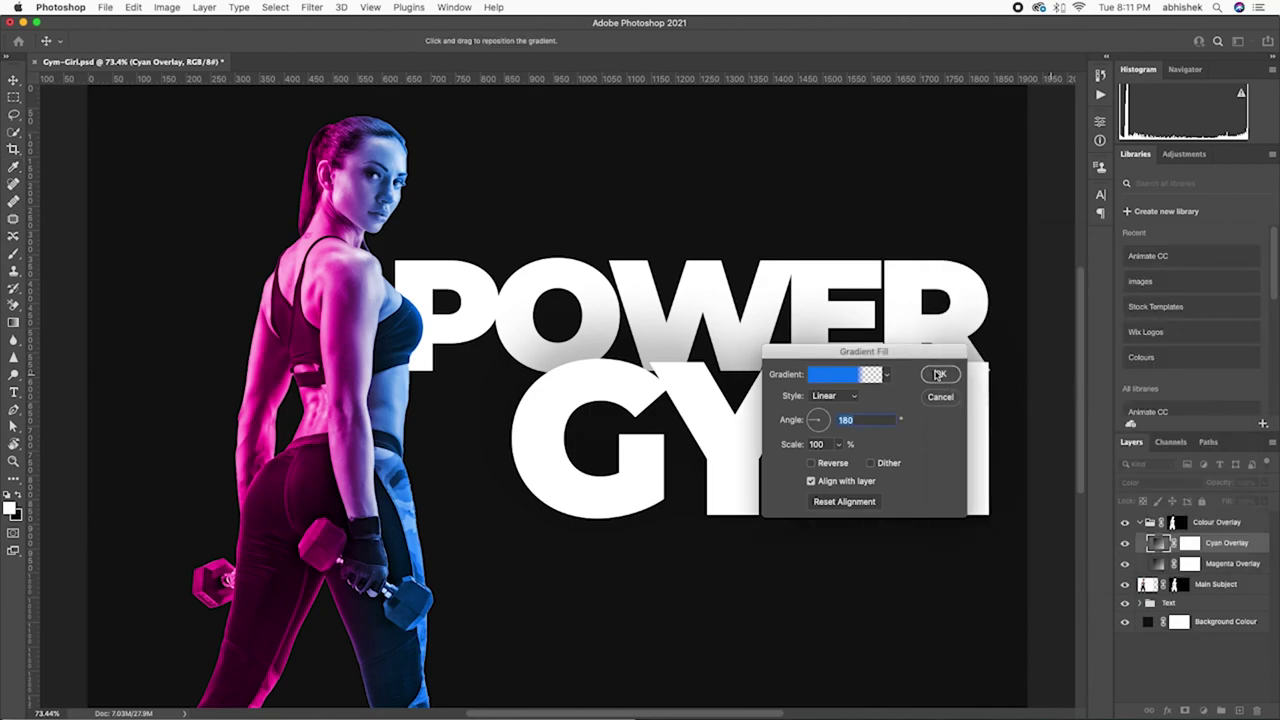
{"action": "left_click", "coordinate": [939, 374]}
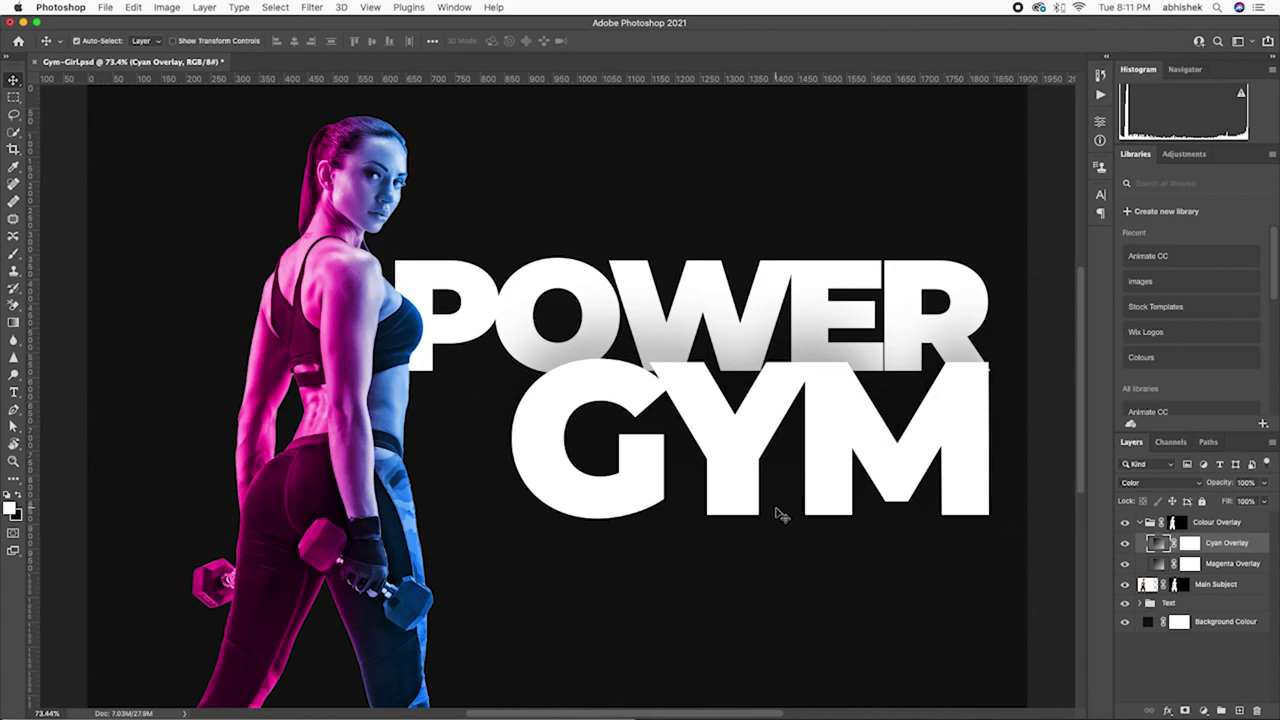
{"action": "left_click", "coordinate": [105, 7]}
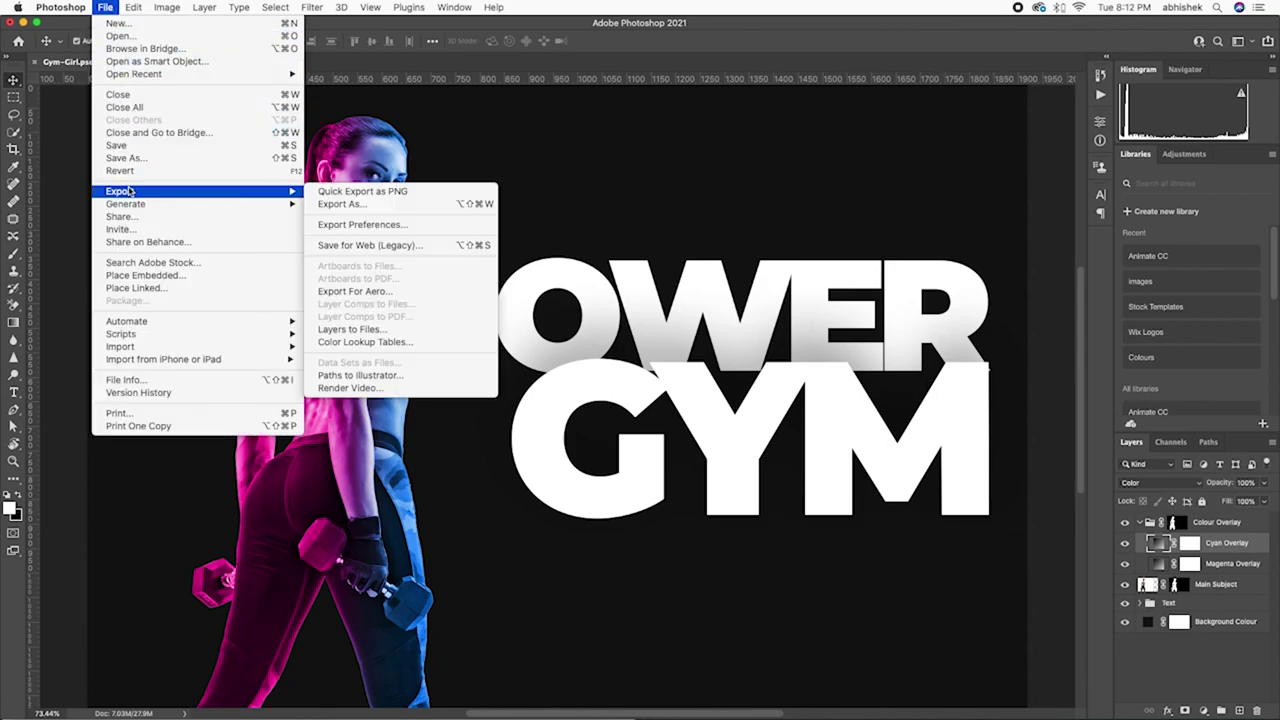
{"action": "left_click", "coordinate": [400, 191]}
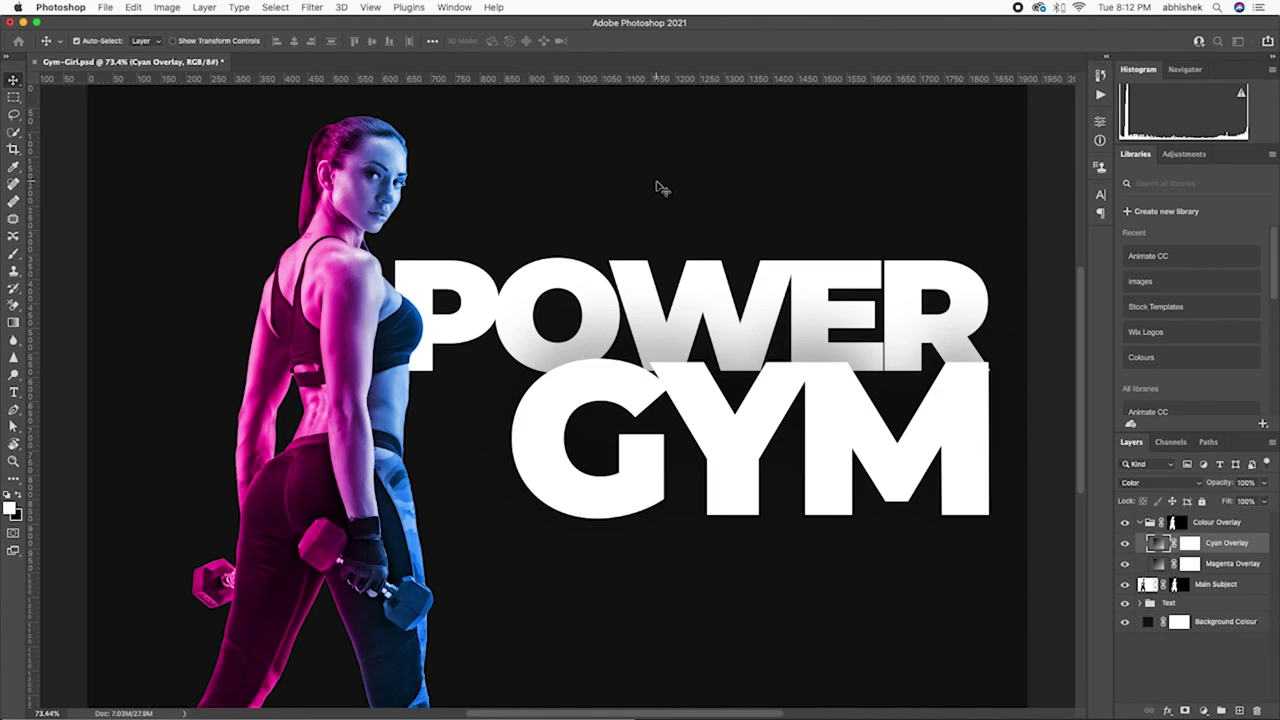